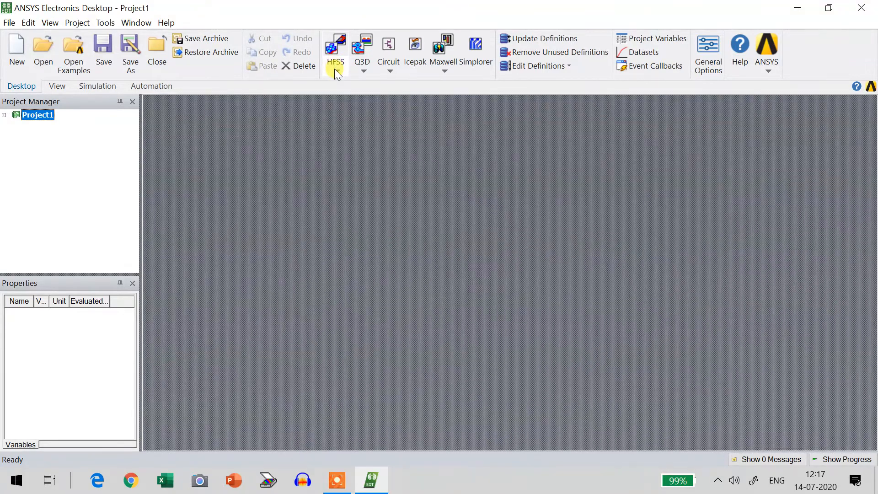
Insert an HFSS design into the project and set its solution type to Terminal
left_click(336, 74)
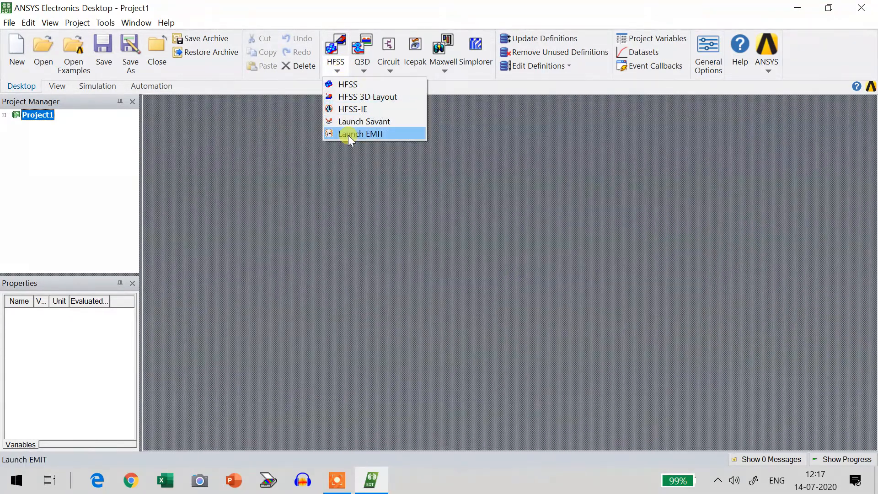
left_click(354, 84)
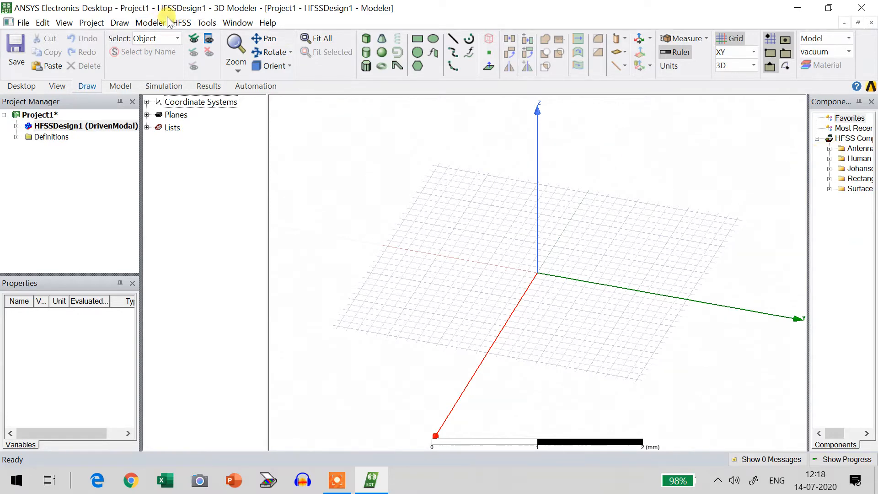
left_click(182, 23)
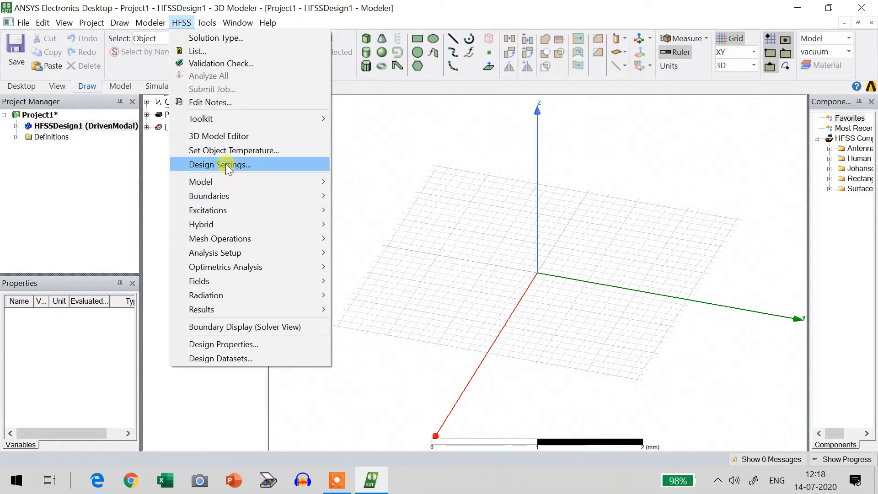
left_click(207, 38)
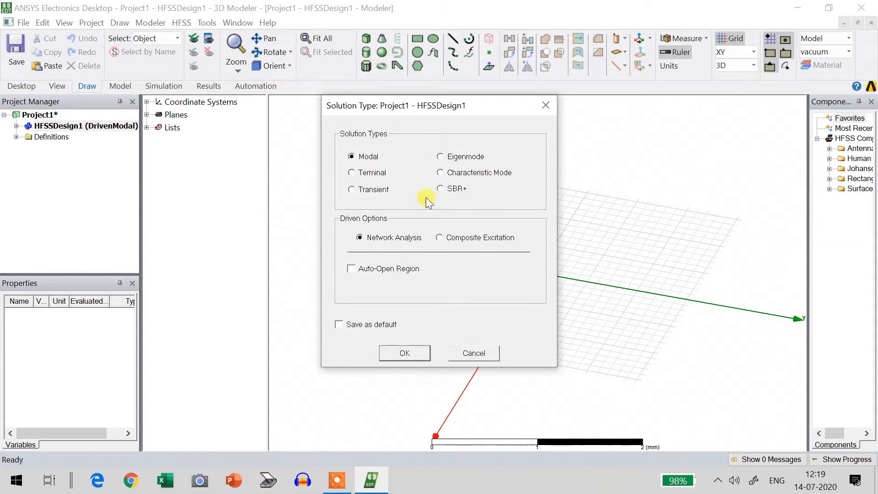
left_click(351, 172)
left_click(403, 353)
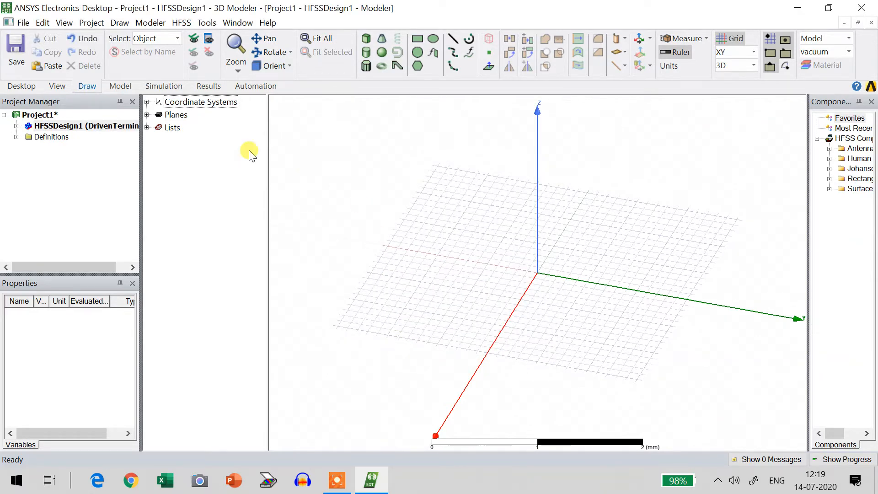
Set the model units to mm without rescaling
left_click(151, 23)
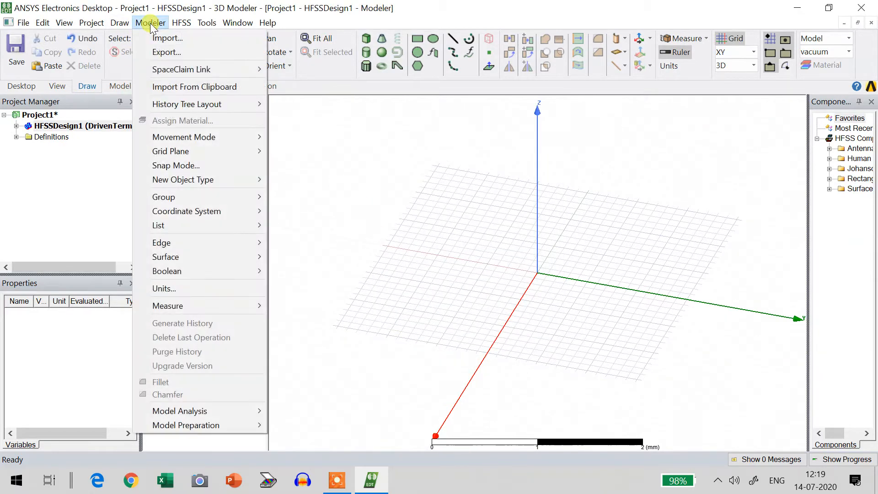
left_click(182, 287)
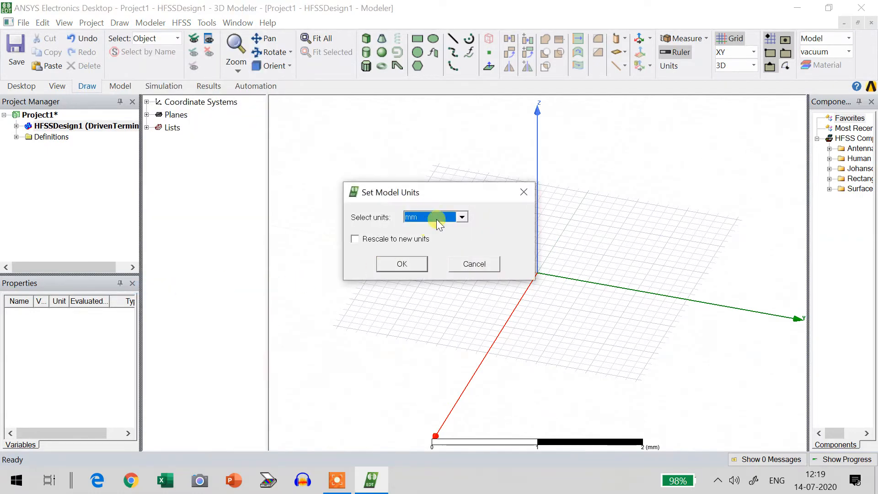
left_click(461, 218)
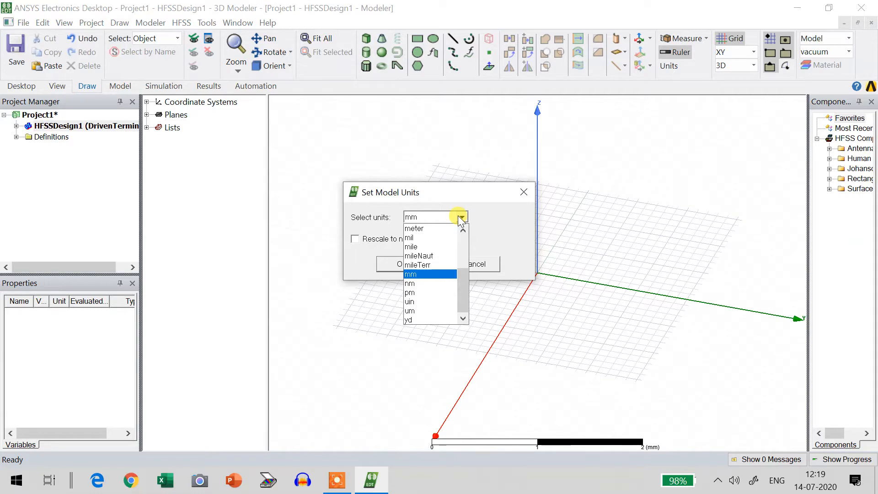
left_click(431, 273)
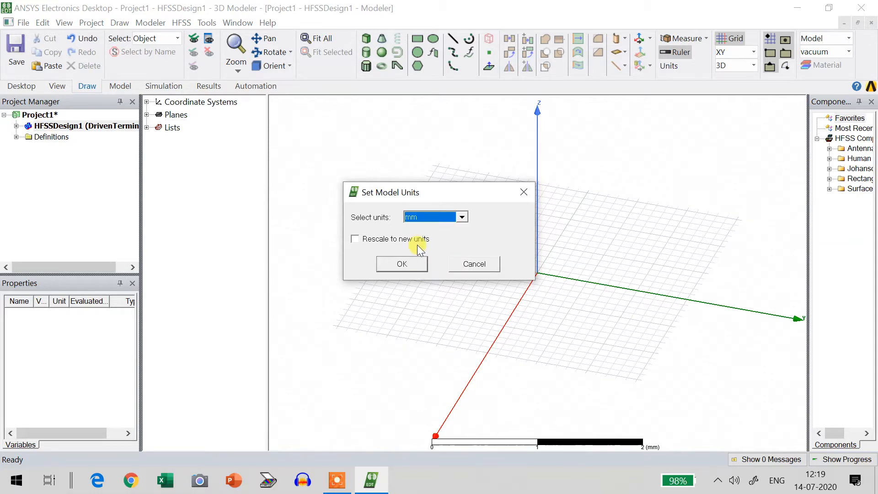
left_click(403, 264)
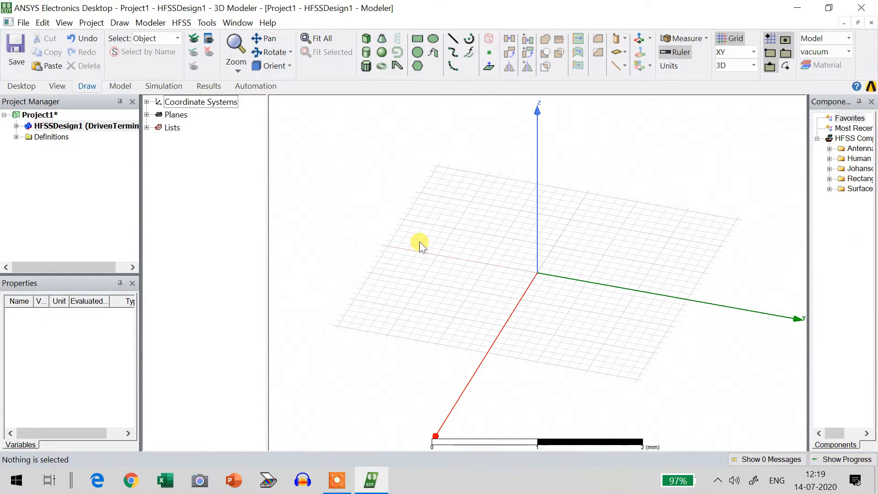
Draw a box from the origin, about 0.7 by 0.9 by 0.7 mm, extending in the negative X, Y and Z directions
left_click(120, 23)
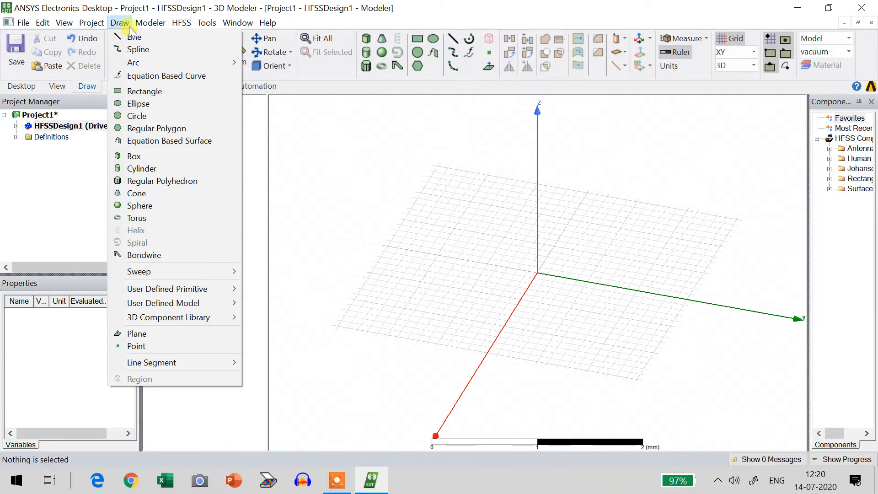
left_click(157, 156)
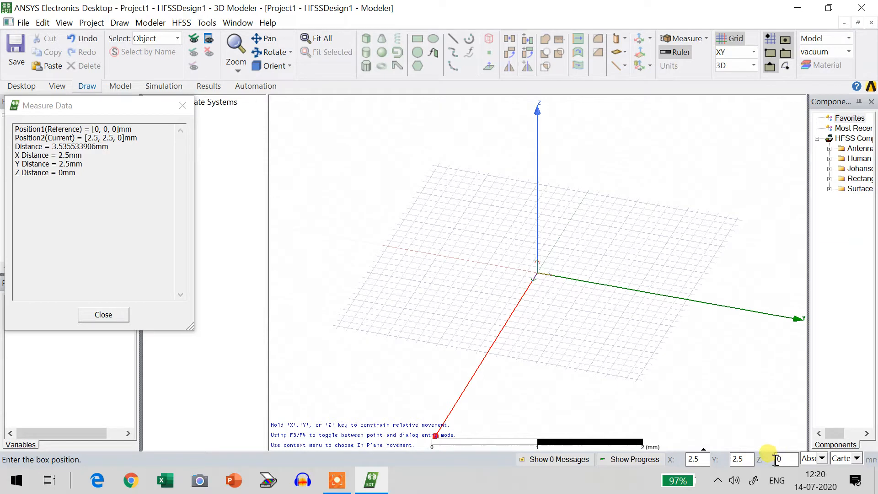
left_click(538, 274)
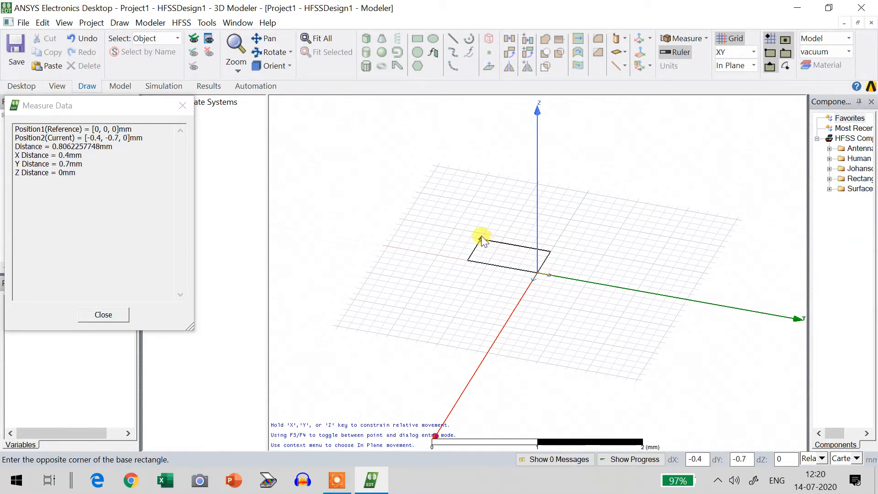
left_click(476, 220)
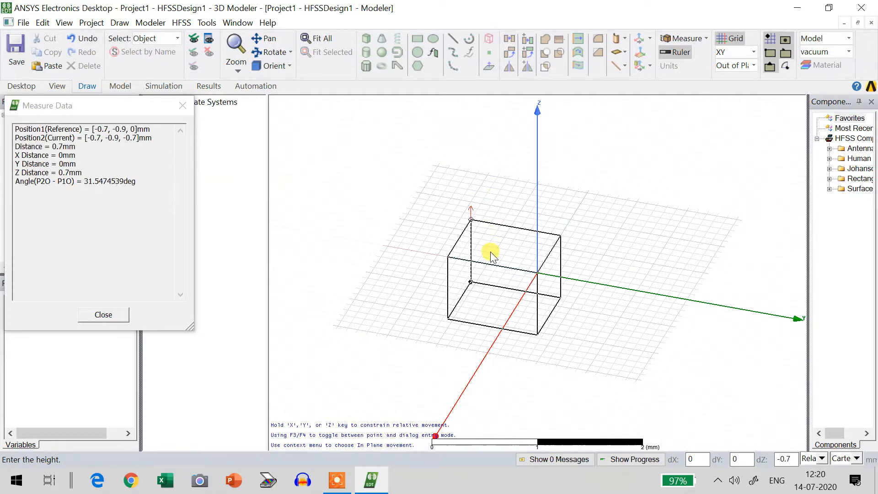
left_click(491, 255)
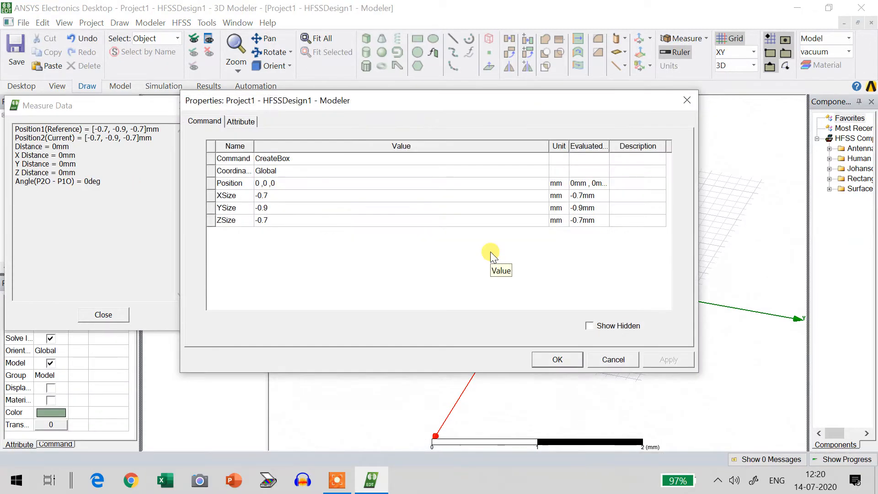
Set the new box's position to -17.95, 0, -1.6 mm
left_click(268, 183)
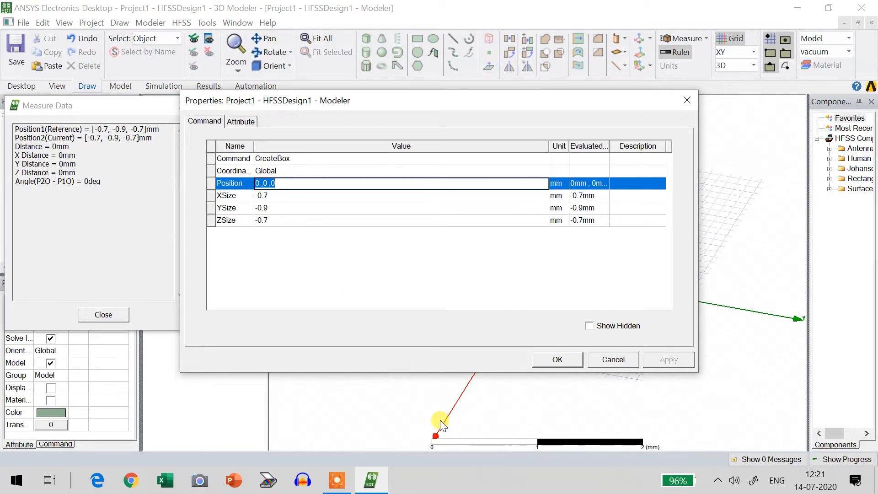
type("-17.9")
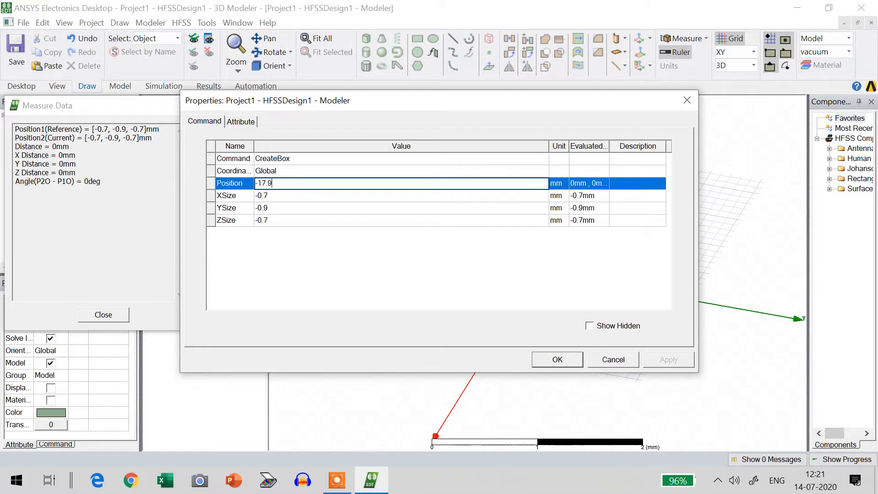
type("5,0,-1.6")
Set the box's dimensions to XSize 35.9, YSize 58.94 and ZSize 1.6 mm, and apply them
left_click(270, 197)
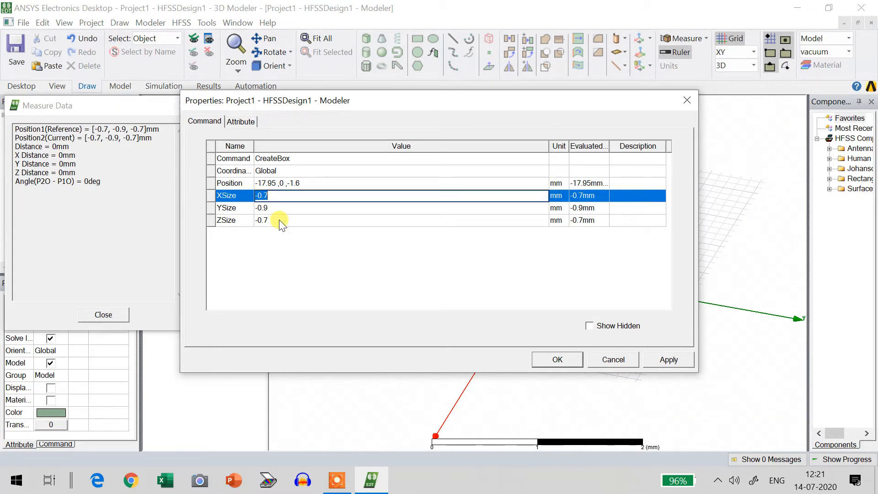
type("35.9")
left_click(263, 208)
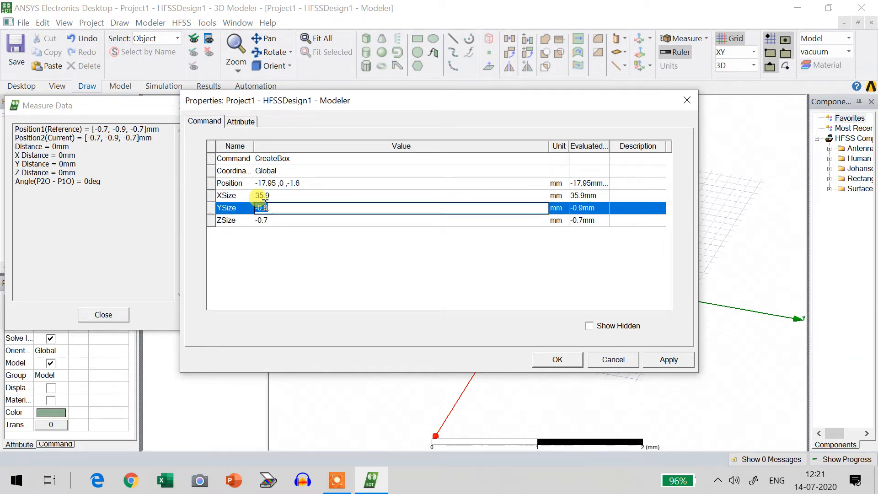
type("58.")
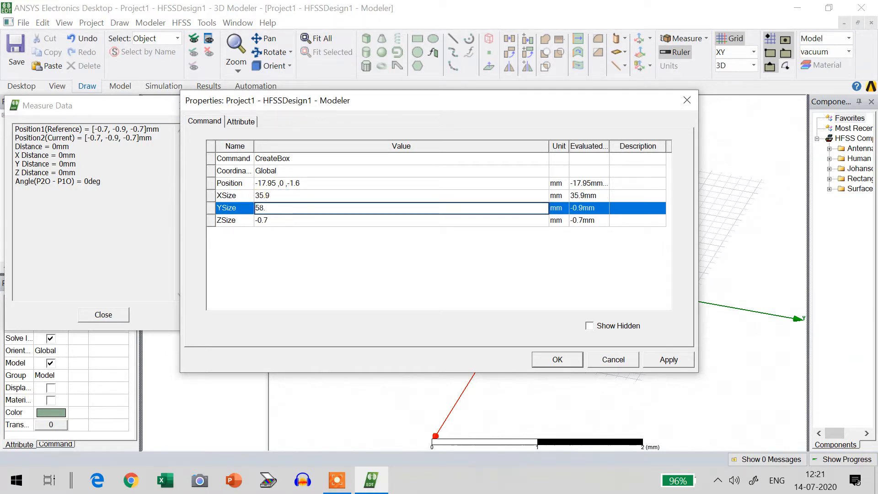
type("94")
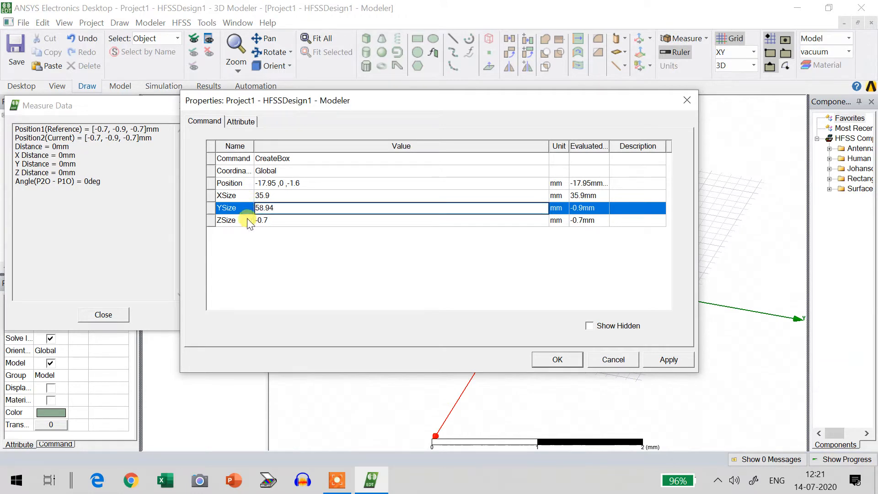
left_click(265, 220)
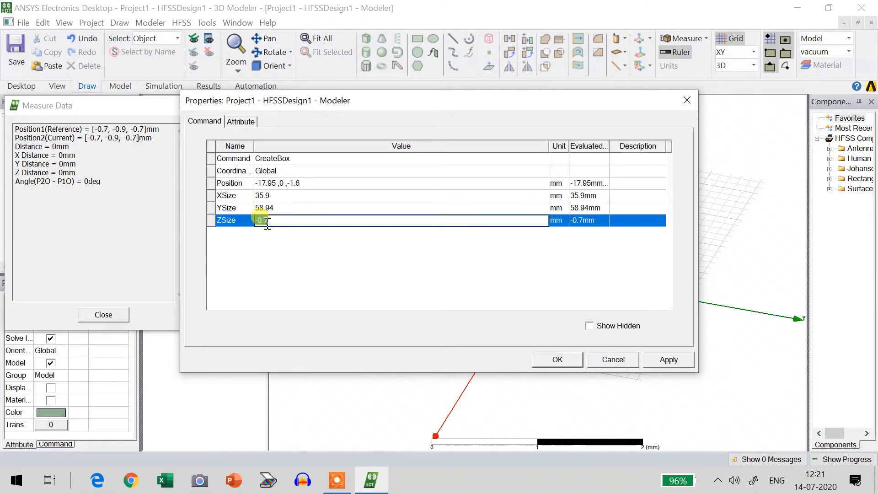
type("1.6")
left_click(665, 360)
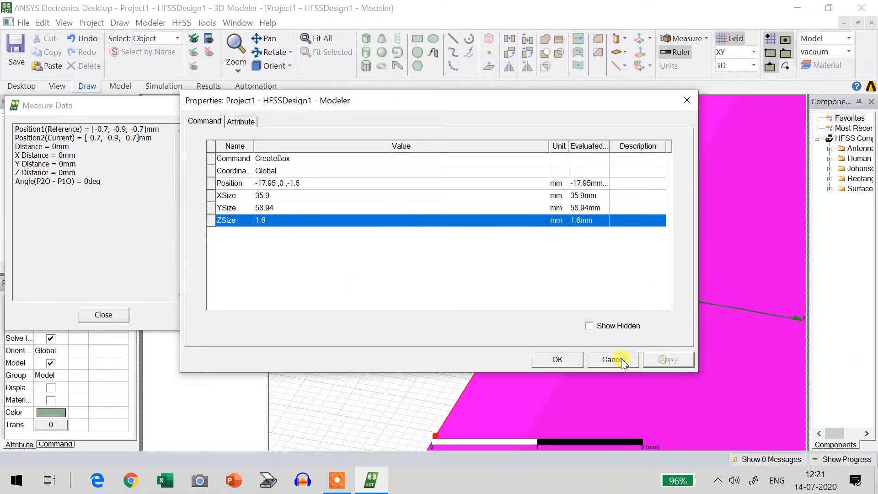
left_click(548, 357)
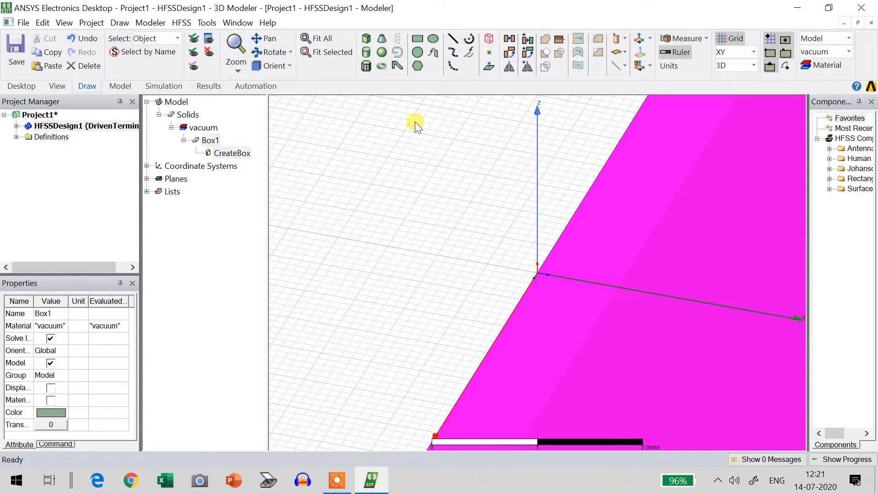
Rename the box as Sub in its object attributes
left_click(317, 40)
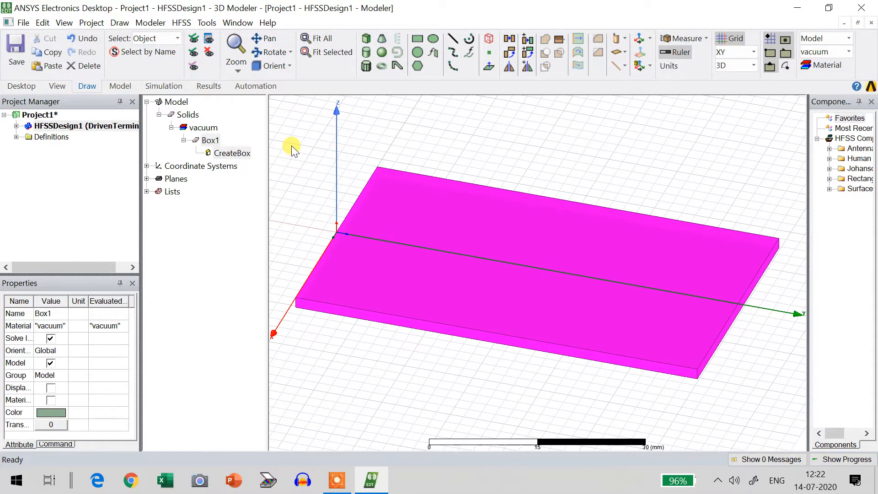
double_click(211, 140)
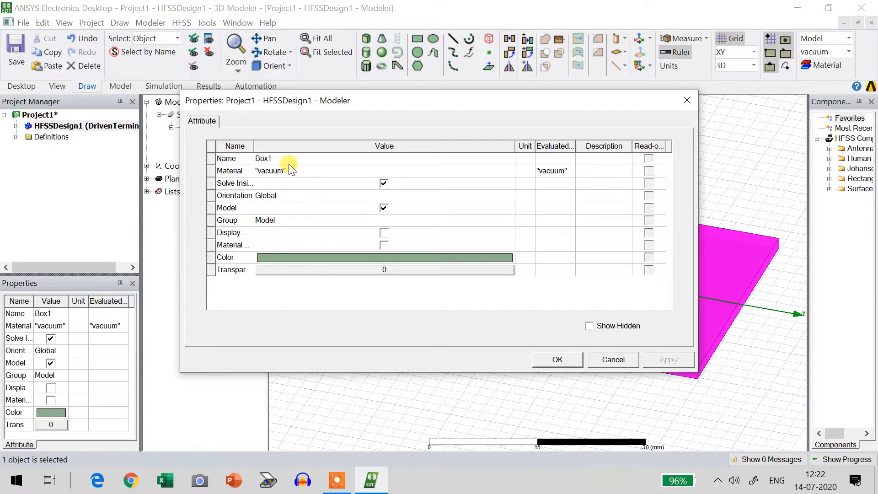
left_click(270, 156)
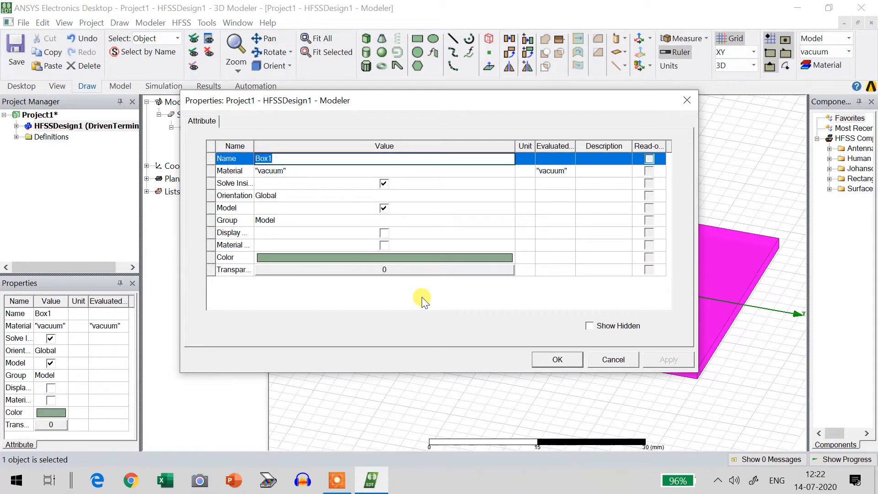
type("Su")
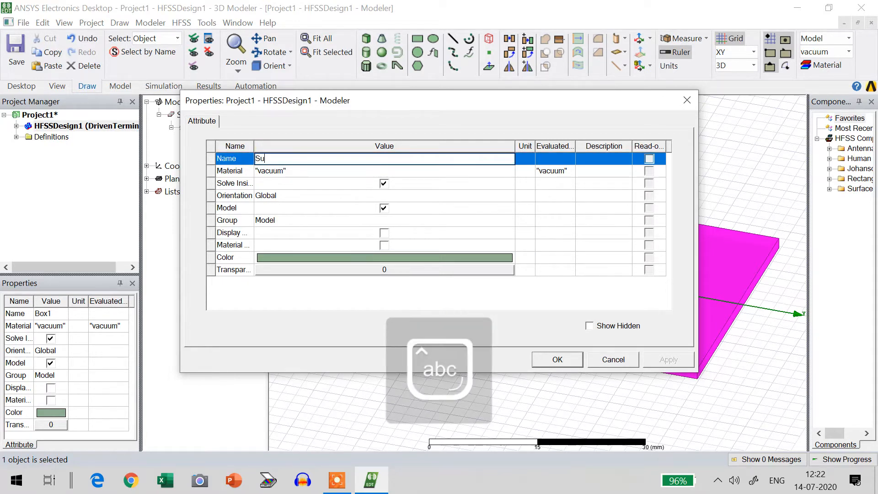
type("b")
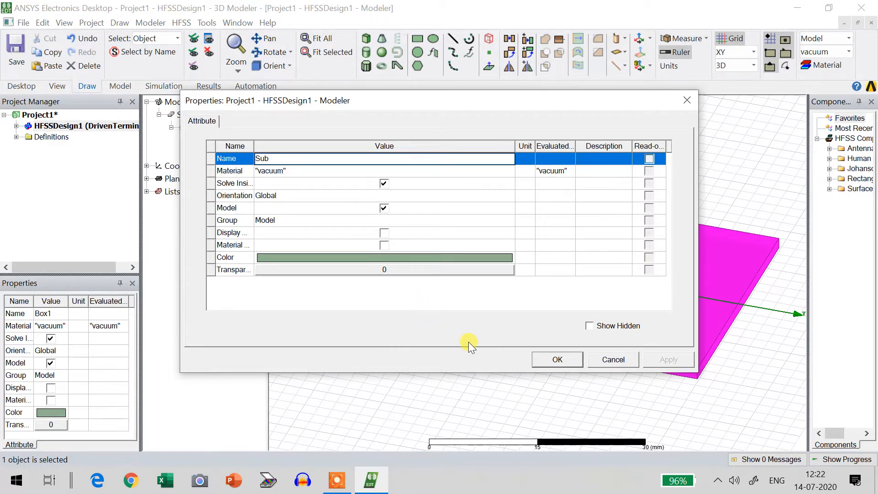
Search the material library for fr4 and assign FR4_epoxy as the material of Sub
left_click(276, 171)
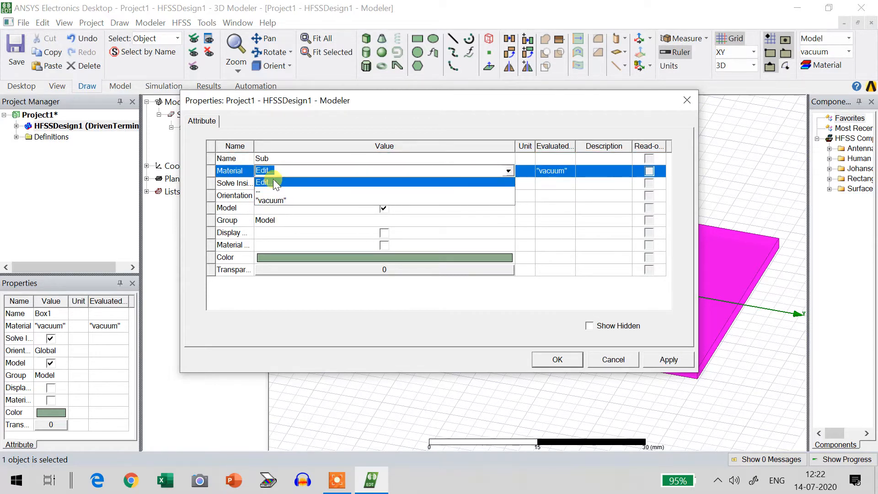
left_click(273, 181)
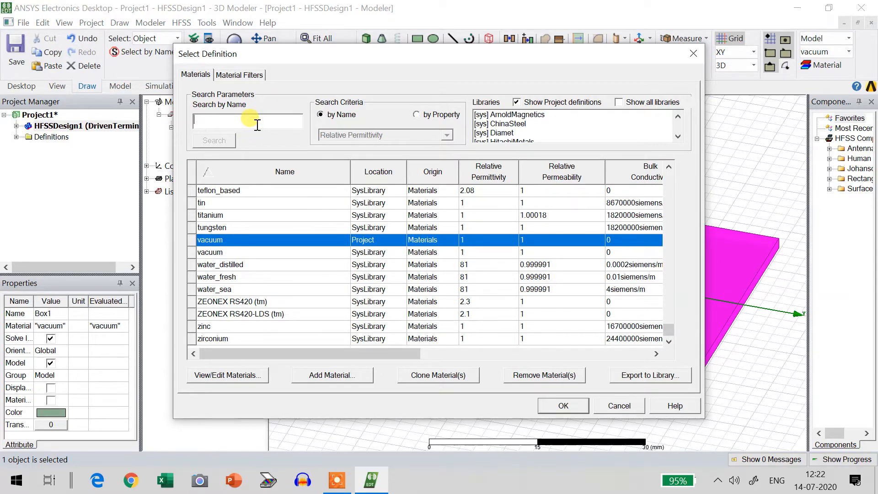
type("fr4")
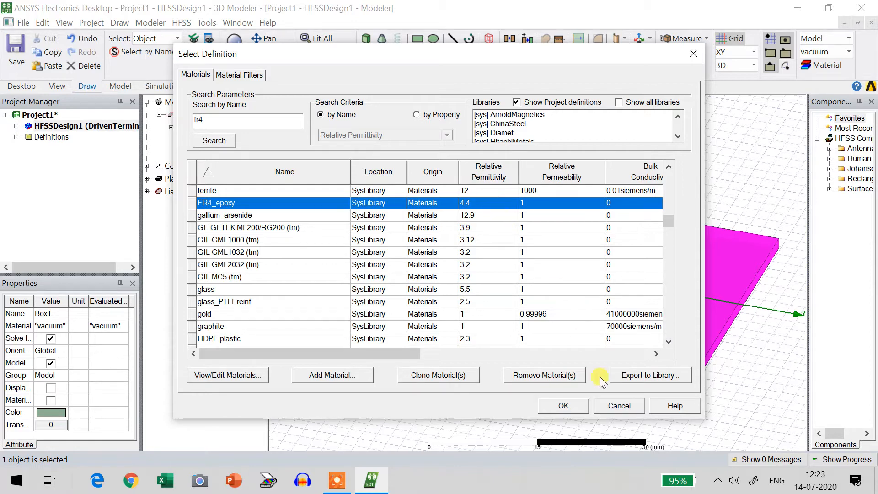
left_click(560, 406)
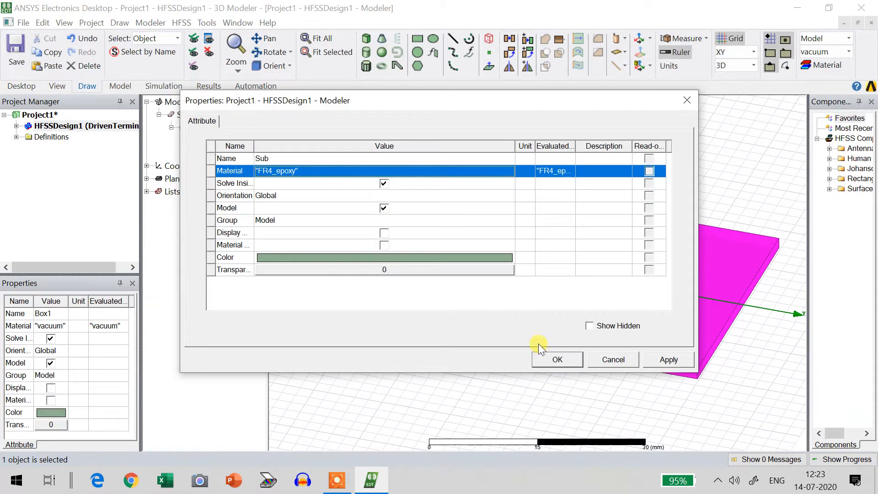
Set Sub's colour to light pink and its transparency to 0.6, and apply the attributes
left_click(391, 257)
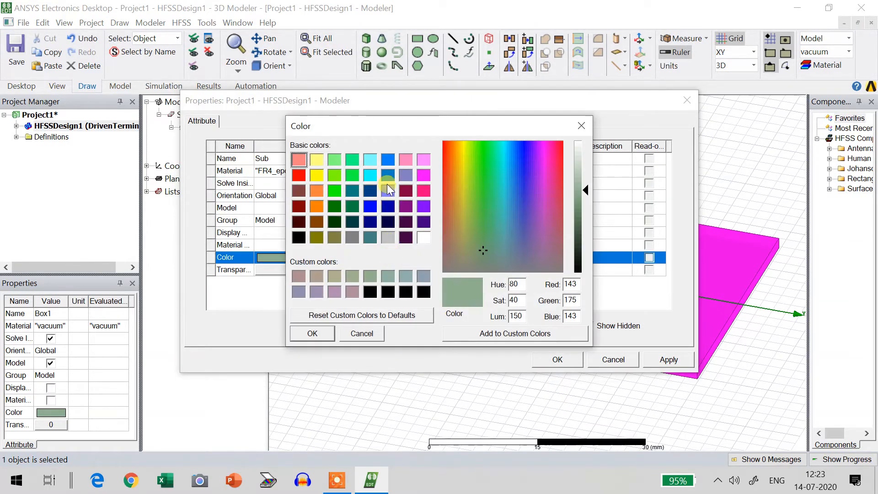
left_click(423, 162)
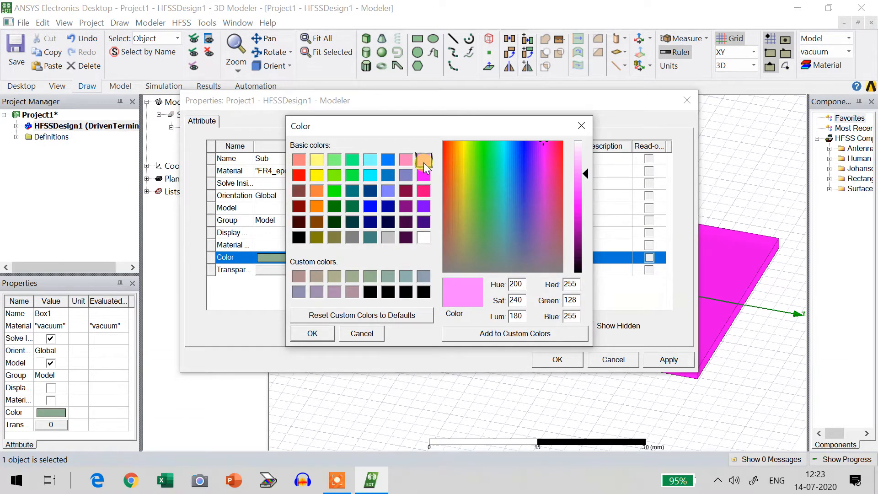
left_click(325, 331)
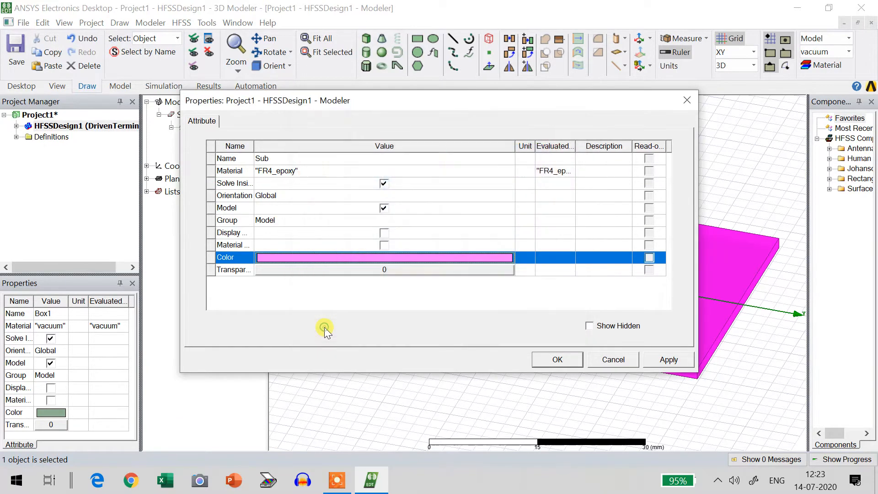
left_click(403, 270)
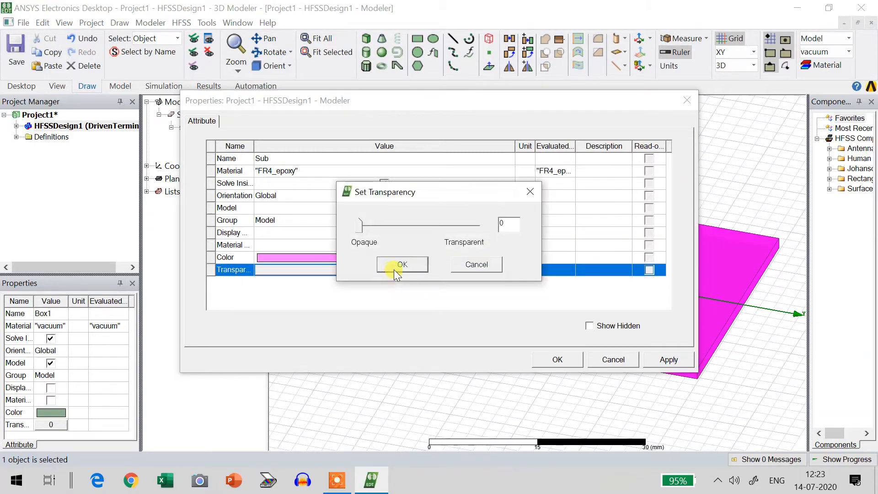
left_click_drag(437, 224, 456, 226)
left_click(403, 264)
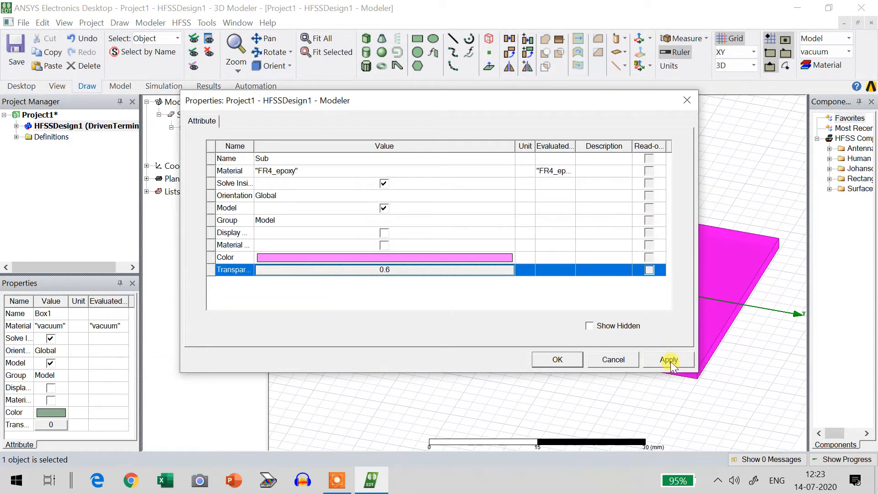
left_click(670, 361)
left_click(562, 359)
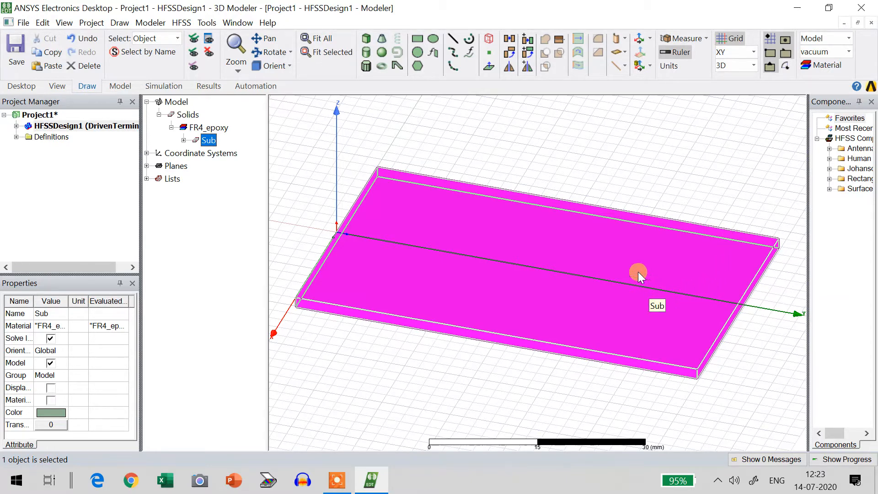
Draw a rectangle of about 6 × 6 mm on the substrate's upper face, starting at about 0, 24, 0 mm
left_click(120, 23)
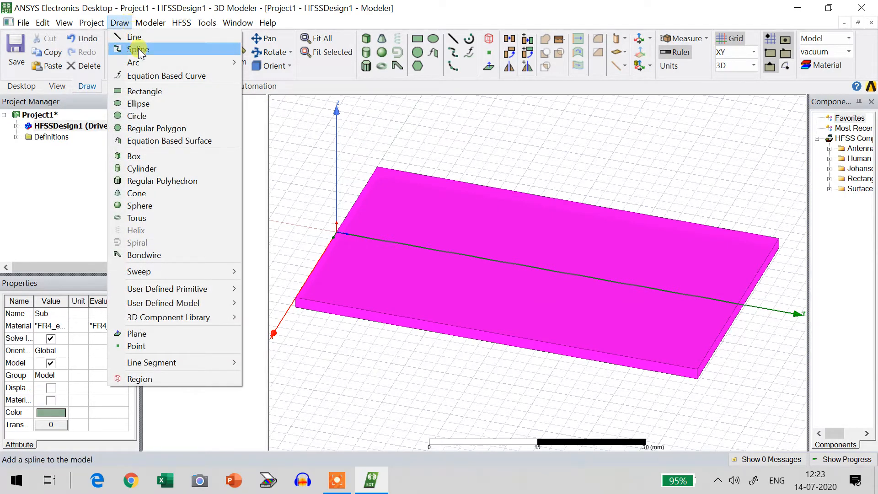
left_click(174, 90)
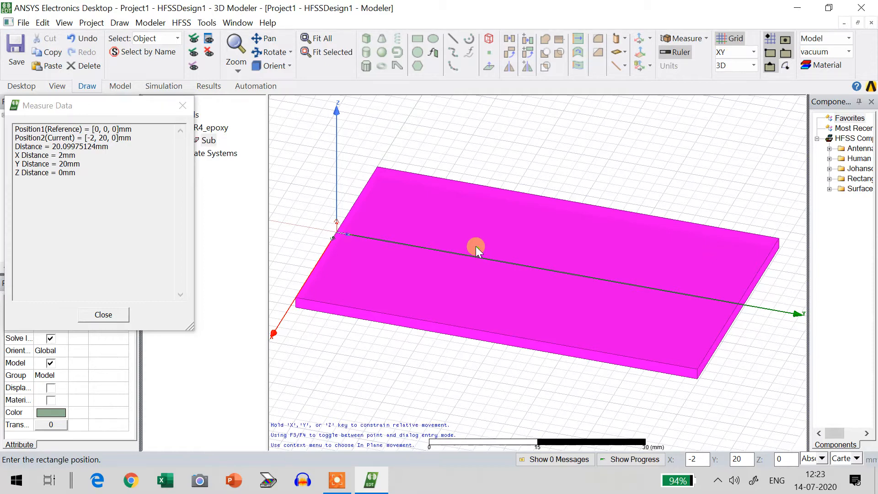
left_click(501, 259)
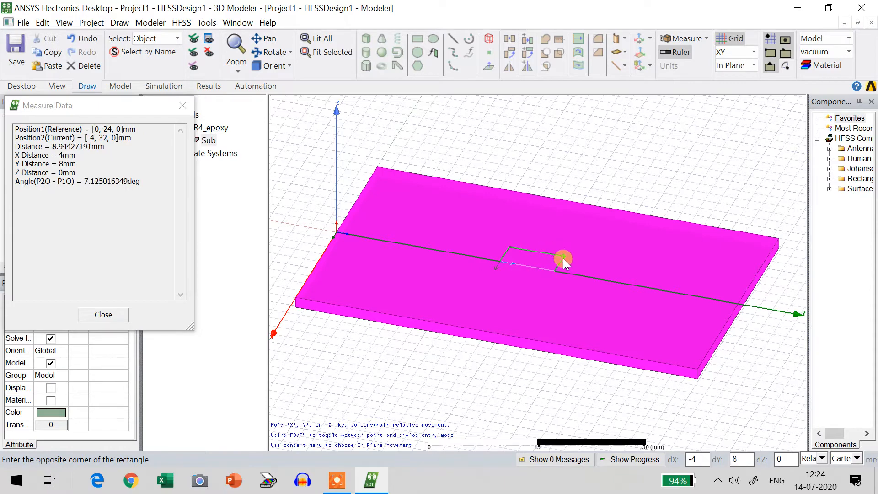
left_click(561, 247)
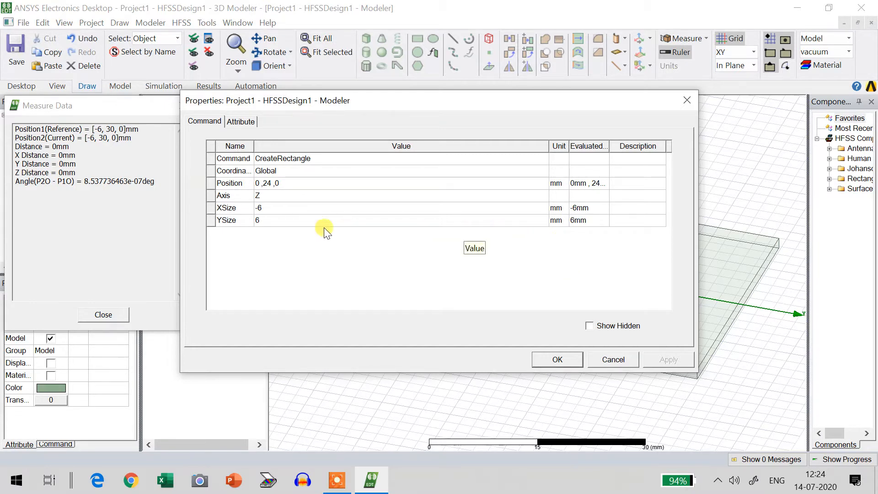
Set the new rectangle's position to -8.78, 23.19, 0 mm
left_click(273, 185)
left_click(273, 185)
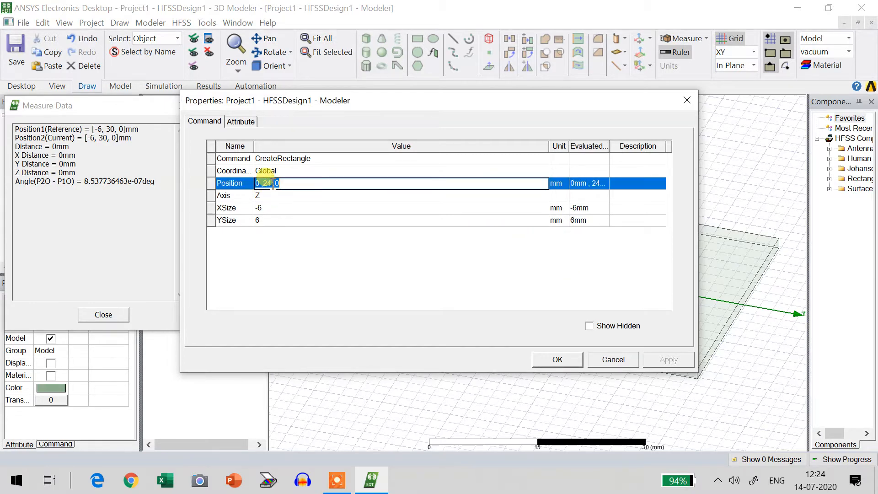
type("-8.78,")
type("23.19,0")
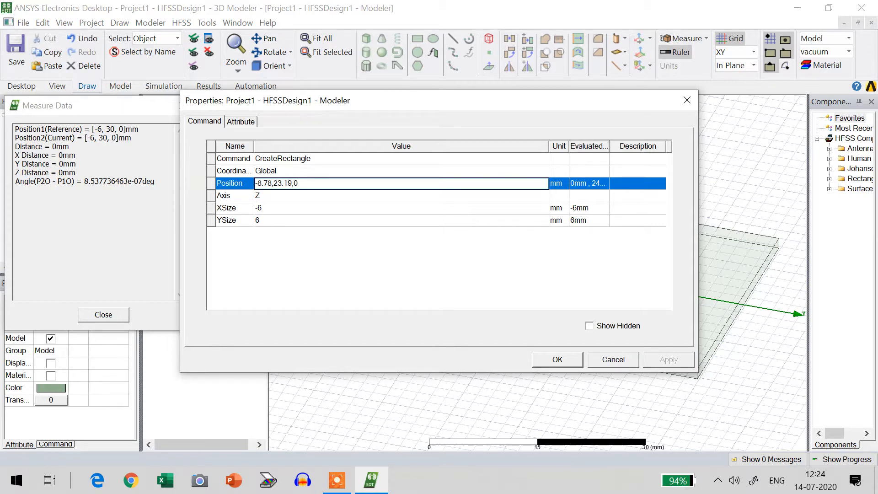
Set the rectangle's dimensions to XSize 17.56 and YSize 12.56 mm, and apply them
left_click(264, 210)
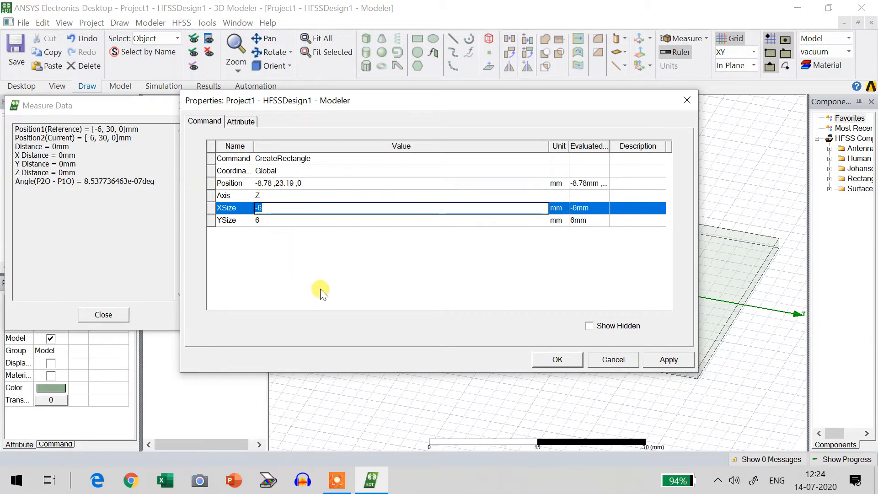
type("17.56")
left_click(256, 220)
type("12")
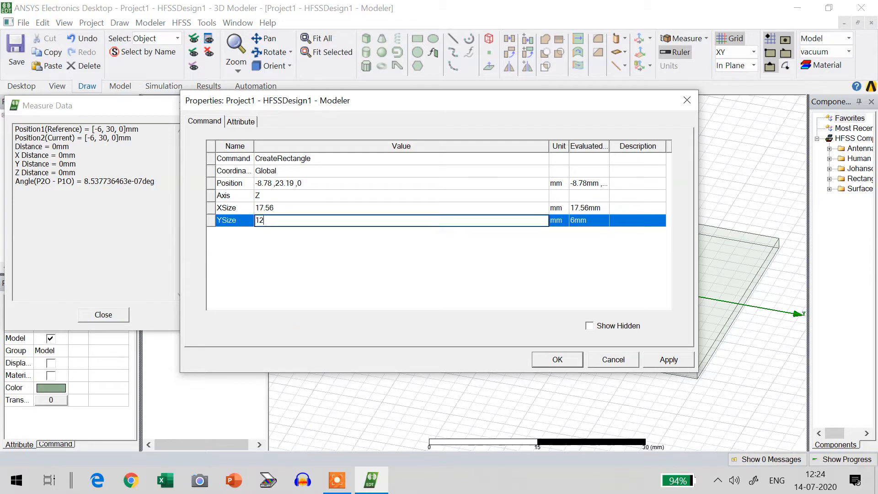
type(".56")
left_click(665, 358)
left_click(556, 359)
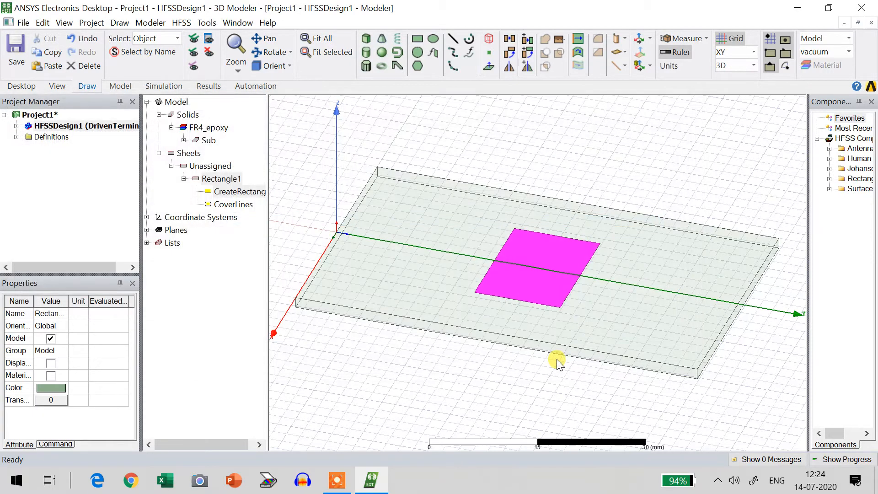
Rename the 17.56 × 12.56 mm rectangle as Patch in its object attributes
left_click(562, 283)
double_click(220, 179)
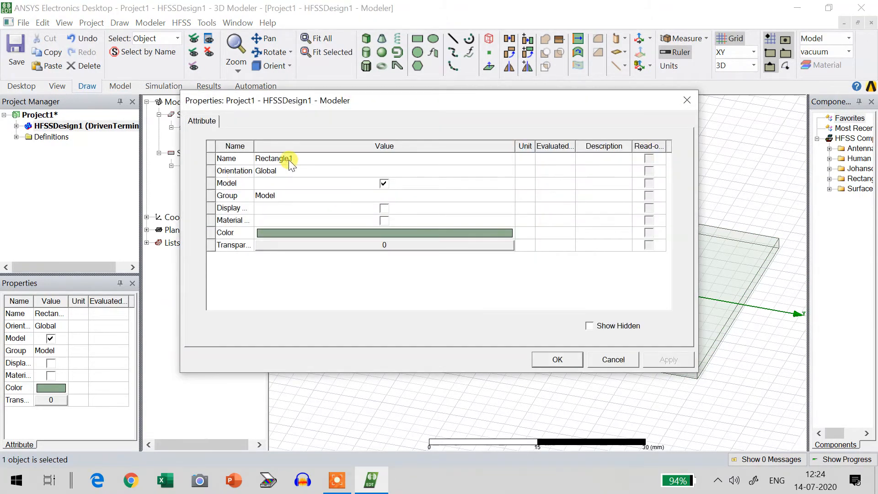
left_click(289, 159)
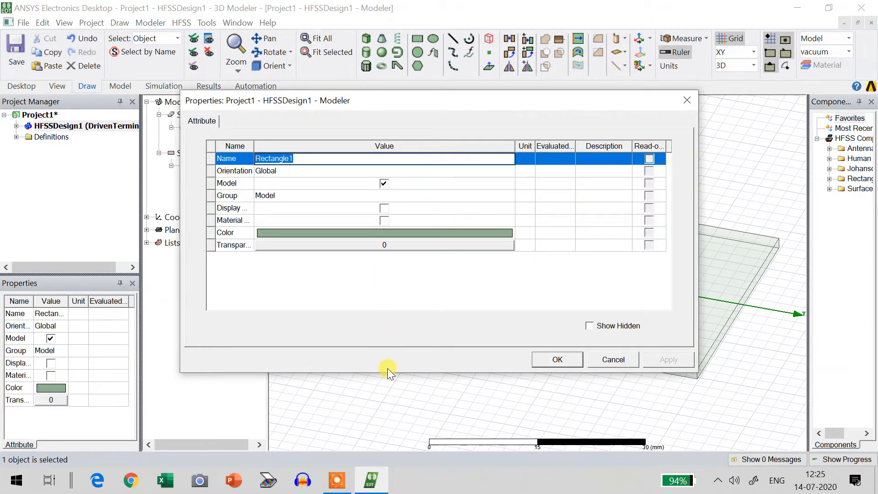
type("Patch")
Set Patch's colour to bright green and its transparency to 0.2, and apply the attributes
left_click(389, 231)
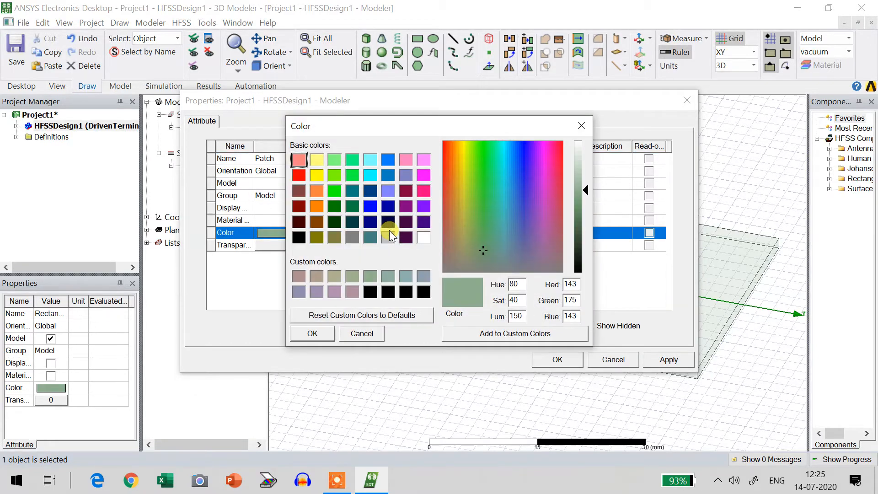
left_click(352, 175)
left_click(313, 333)
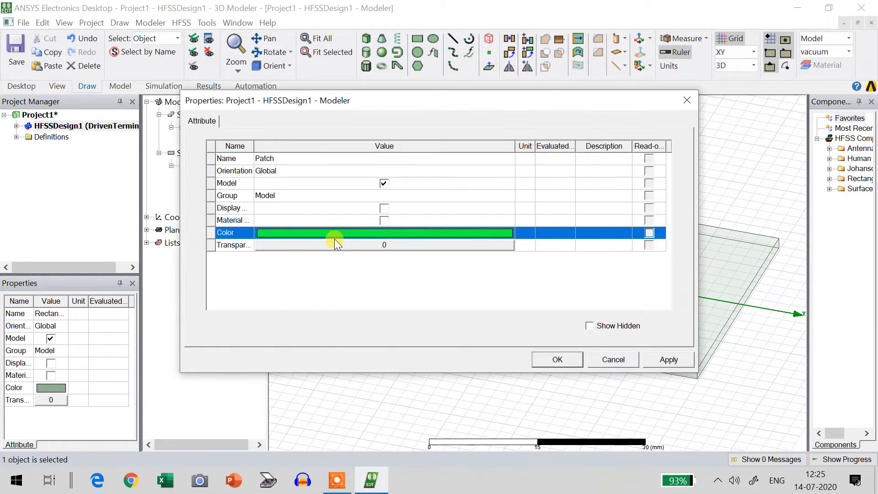
left_click(340, 244)
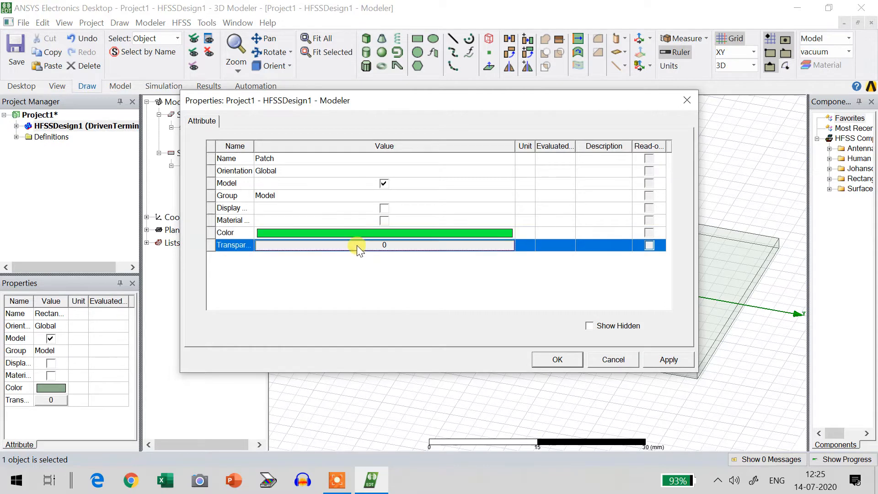
left_click(400, 222)
left_click(400, 223)
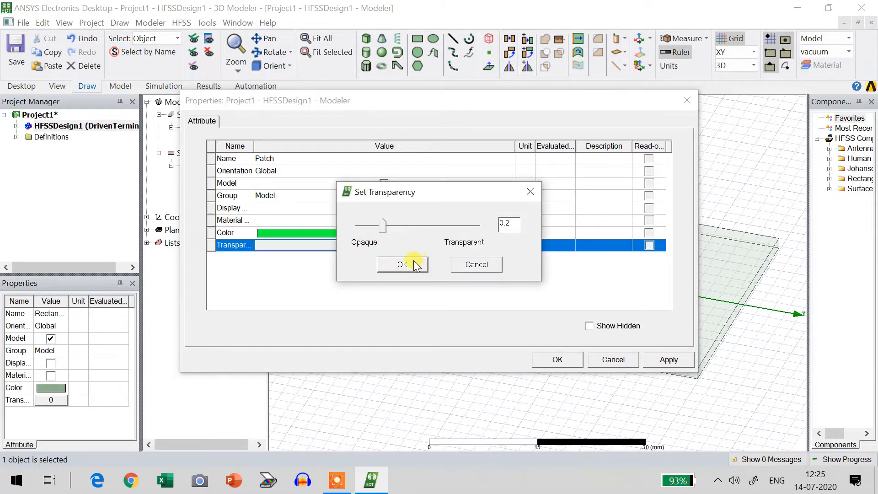
left_click(401, 264)
left_click(677, 359)
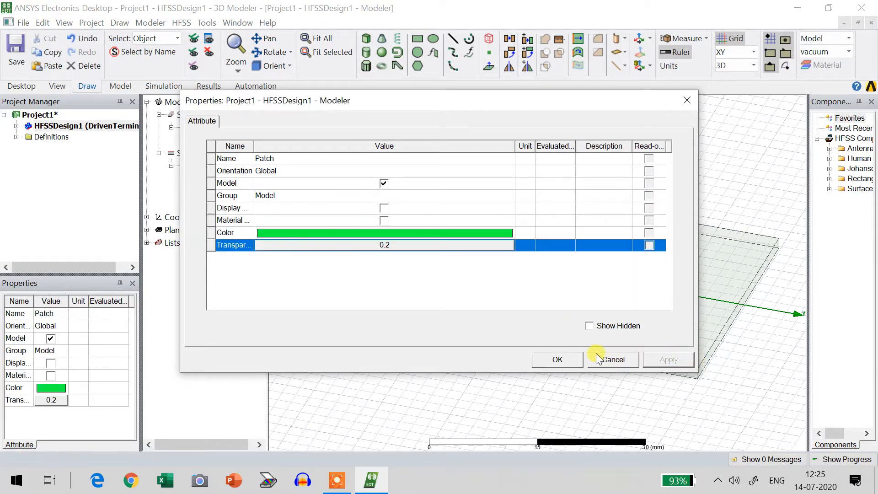
left_click(555, 359)
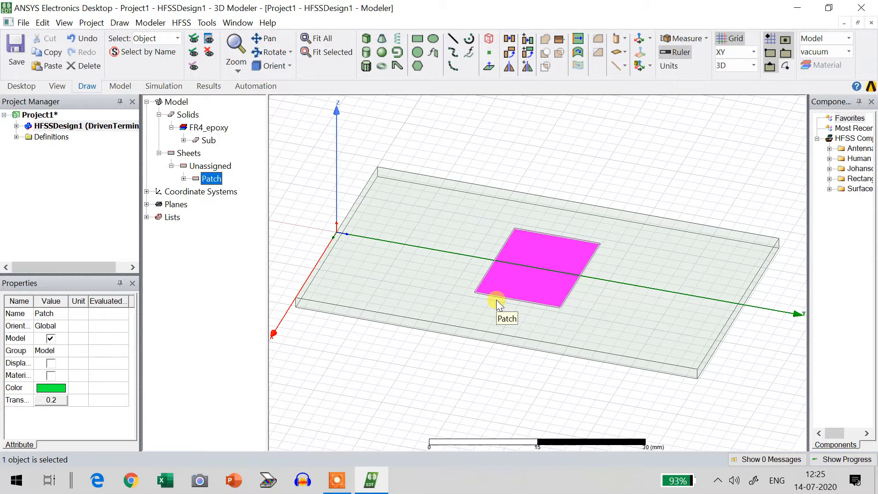
Draw a second rectangle of about 22 × 34 mm around the patch, starting at about -6, 14, 0 mm
left_click(120, 24)
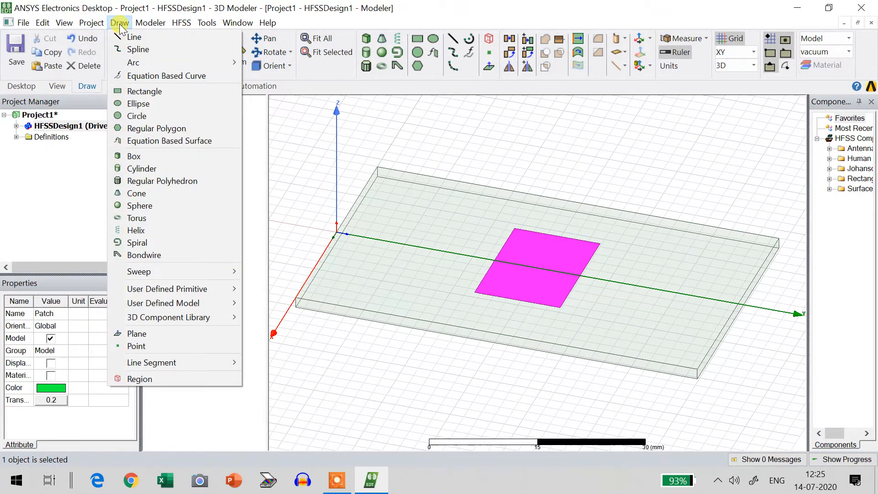
left_click(160, 91)
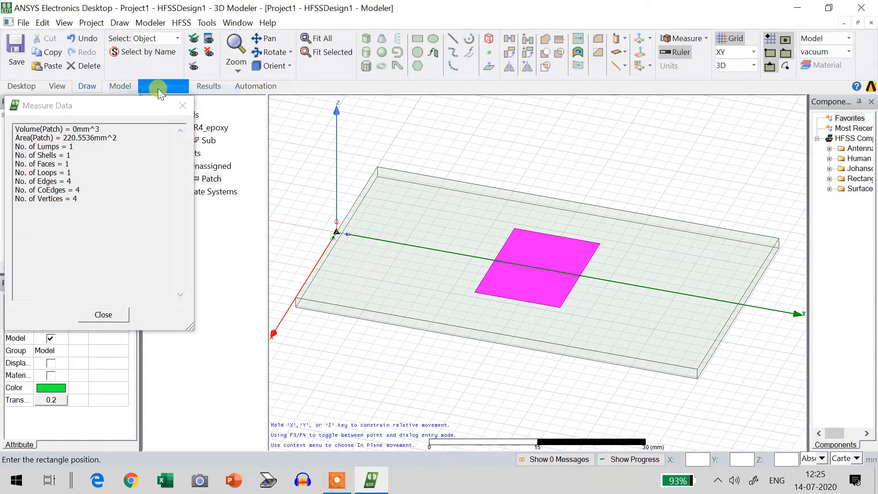
left_click(447, 224)
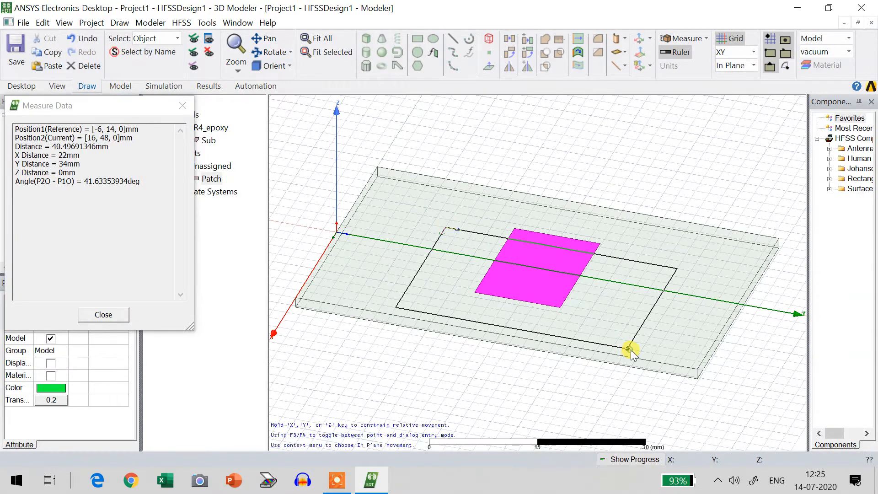
left_click(630, 349)
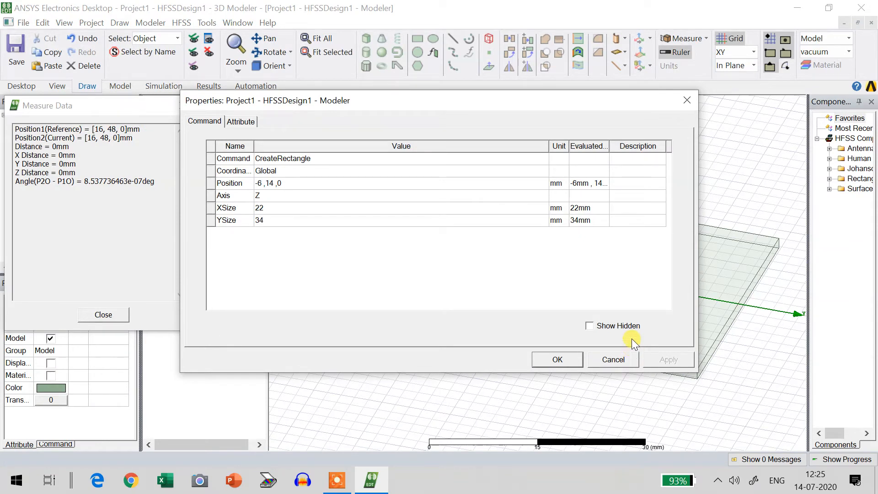
Set the second rectangle's position to -17.95, 0, -1.6 mm and its dimensions to XSize 35.9 and YSize 58.94 mm, and apply them
left_click(283, 187)
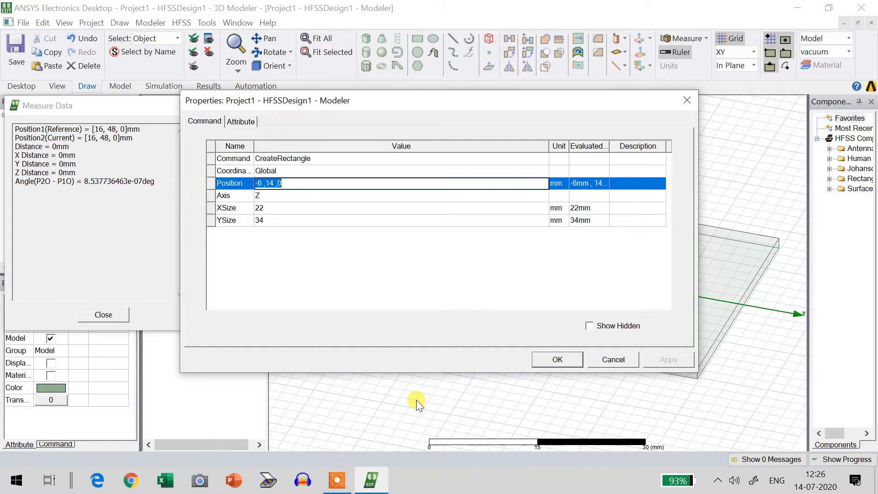
type("-17.95,0,-1.6")
left_click(262, 208)
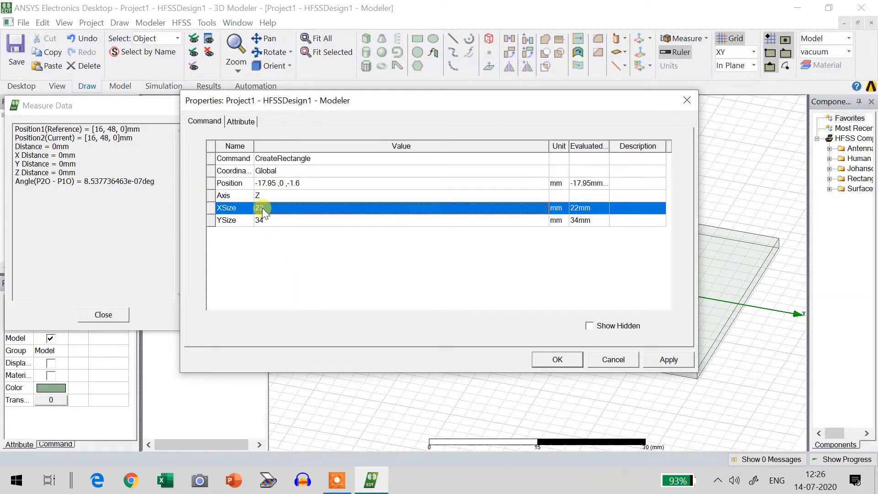
type("3")
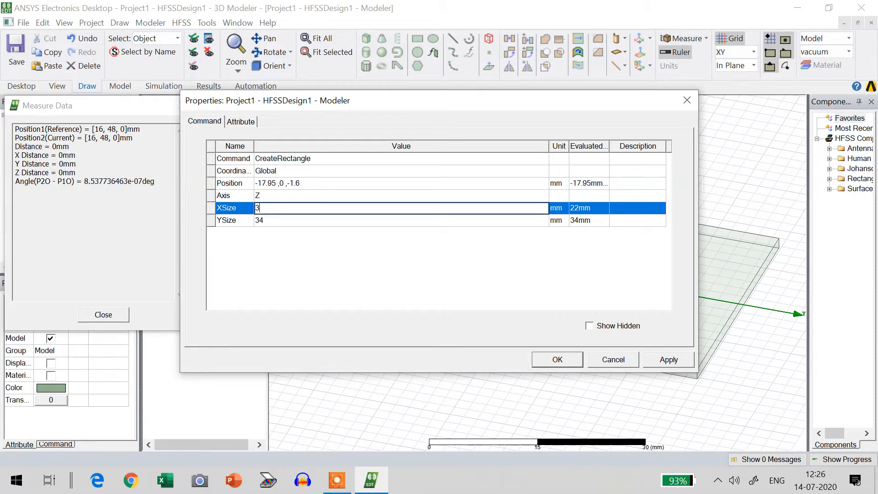
type("5.9")
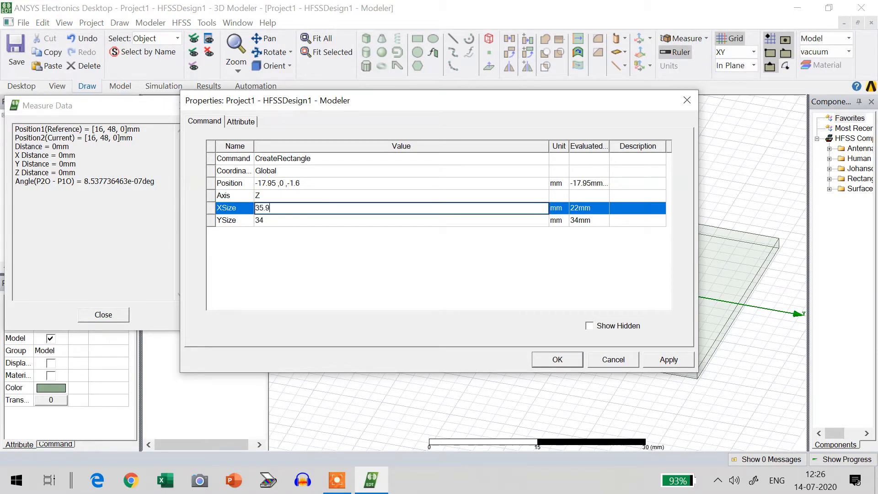
left_click(265, 221)
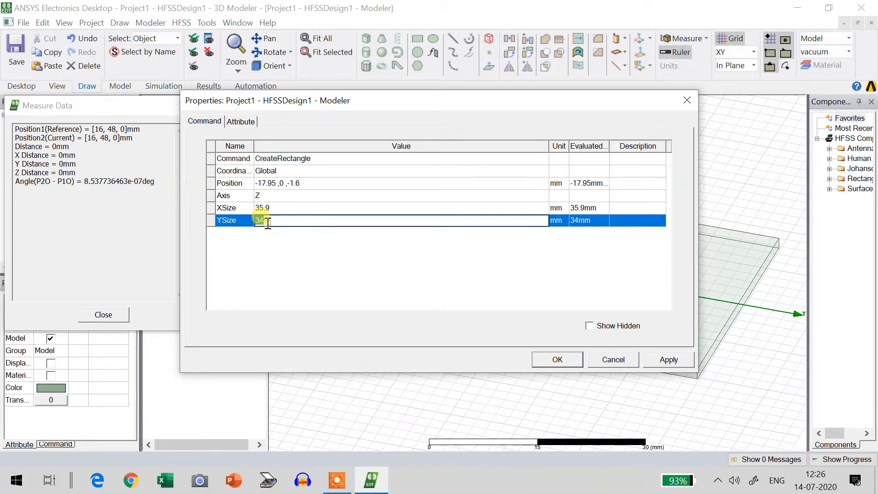
type("58.94")
left_click(666, 361)
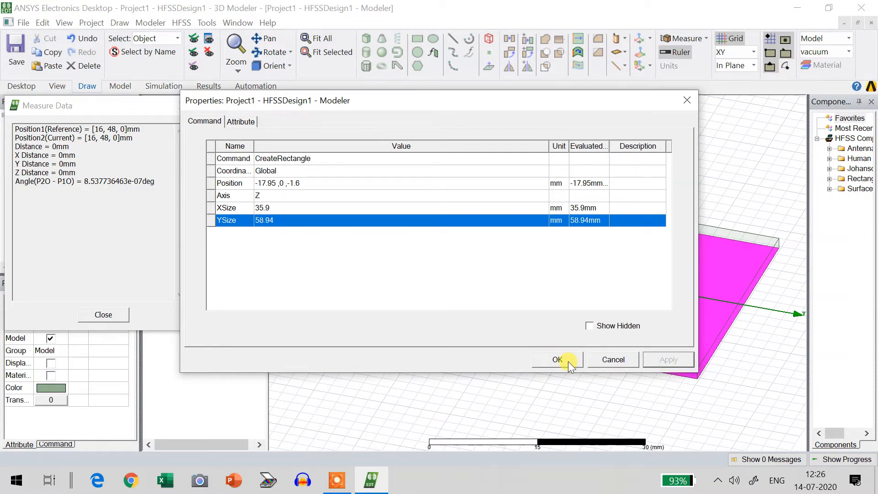
left_click(558, 360)
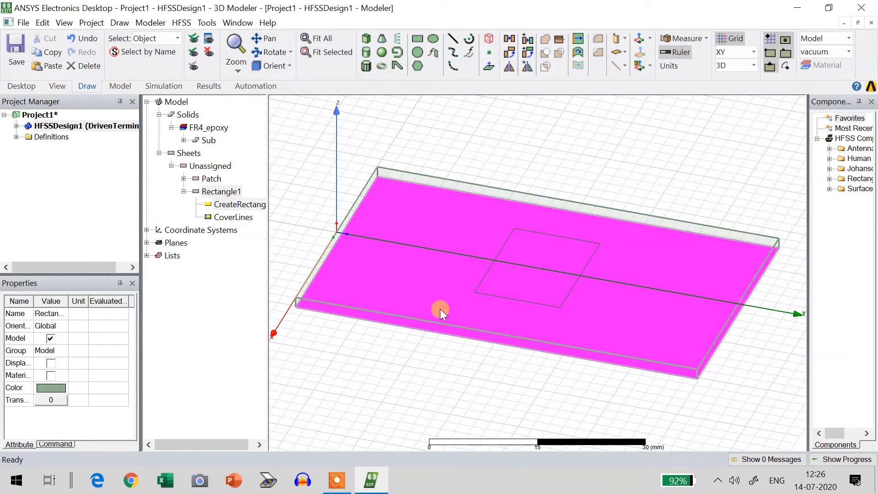
Rename the 35.9 × 58.94 mm sheet under the substrate as Ground in its object attributes
double_click(217, 192)
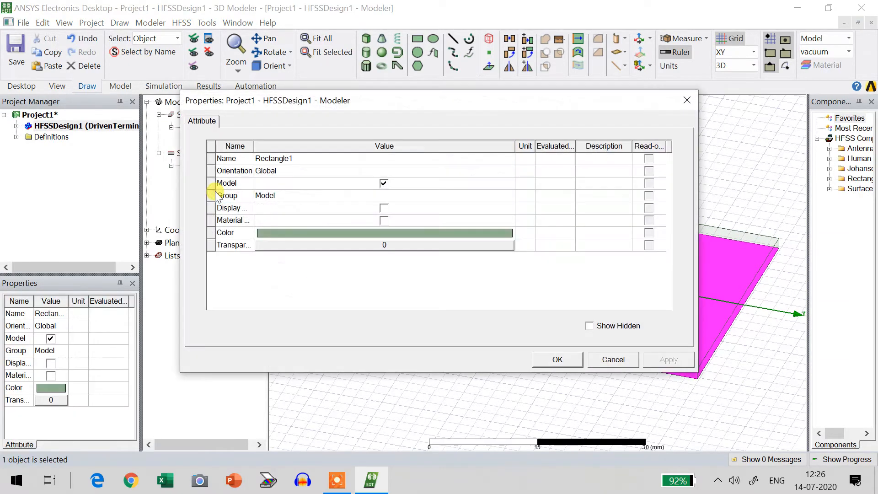
left_click(287, 159)
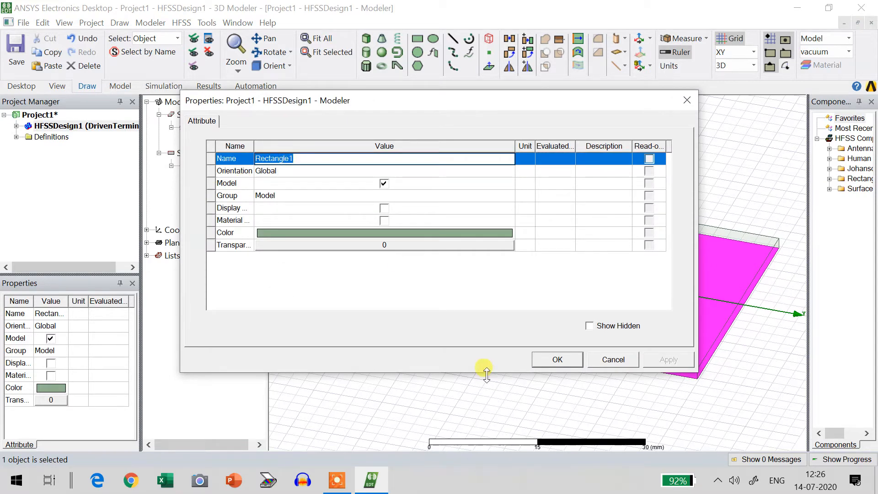
type("Grou")
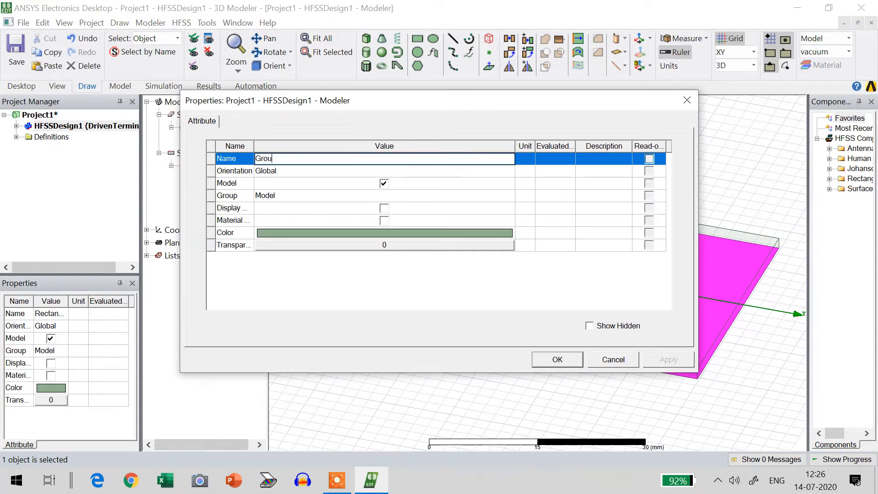
type("nd")
Set Ground's colour to dark teal (RGB 64, 128, 128) and its transparency to 0.8, and apply the attributes
left_click(402, 233)
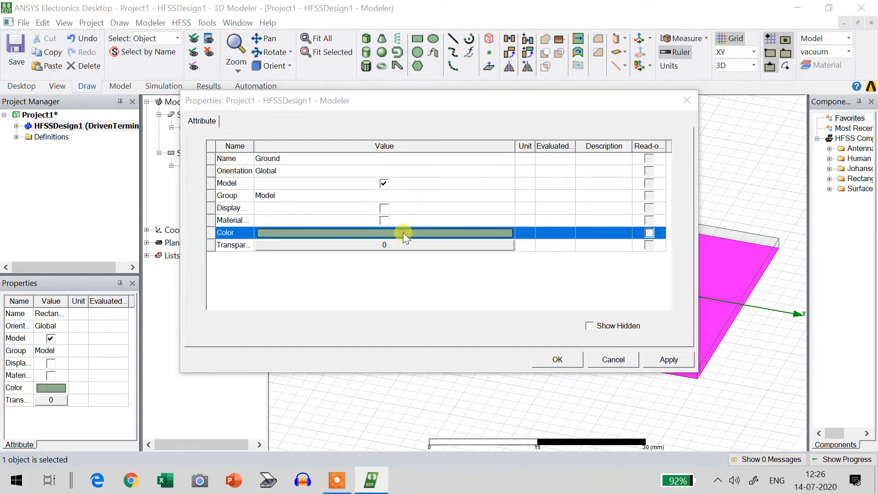
left_click(369, 237)
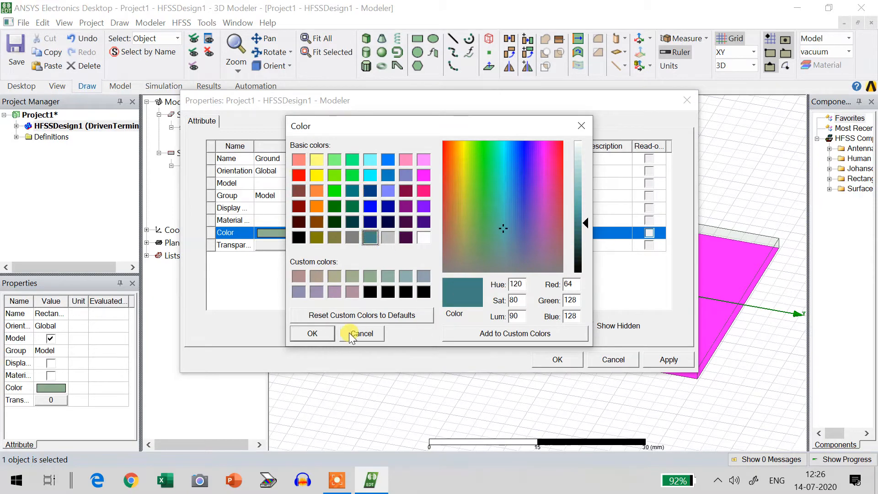
left_click(323, 333)
left_click(386, 245)
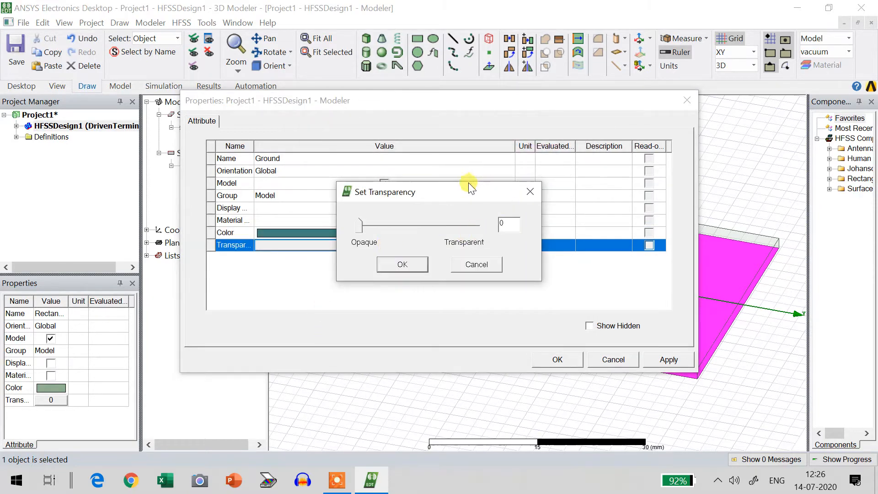
left_click(462, 225)
left_click(464, 225)
left_click(463, 224)
left_click(463, 224)
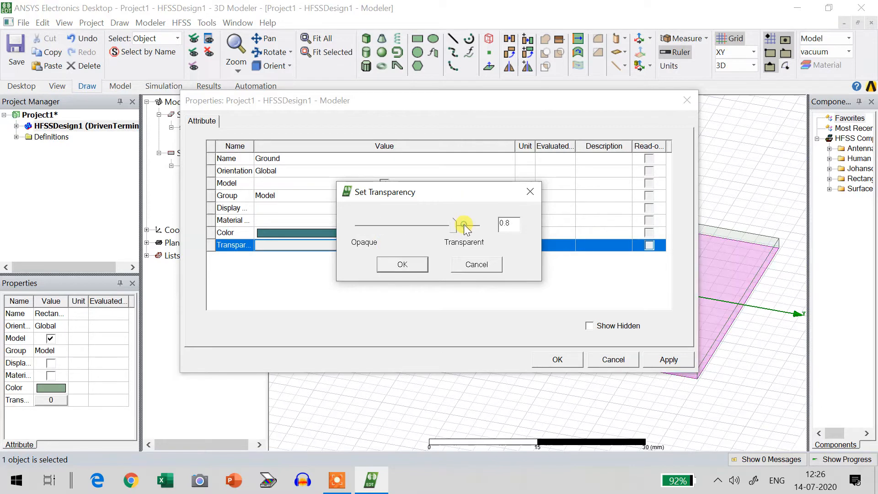
left_click(403, 264)
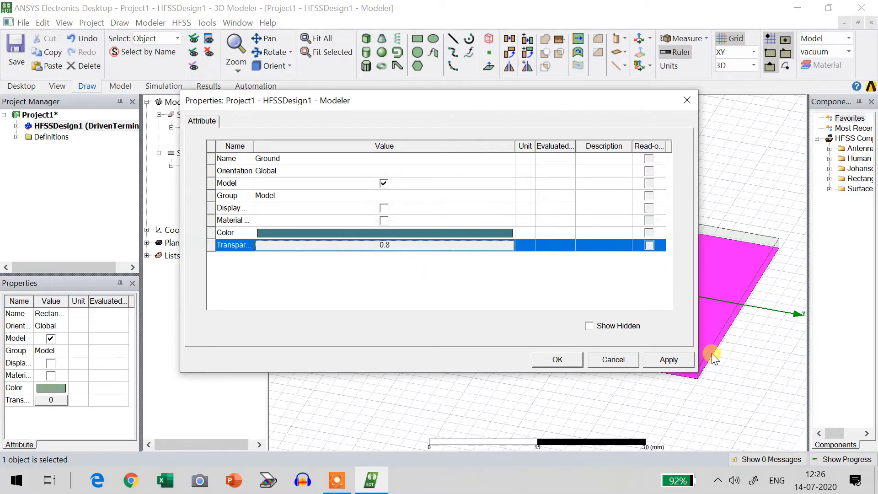
left_click(675, 360)
left_click(558, 359)
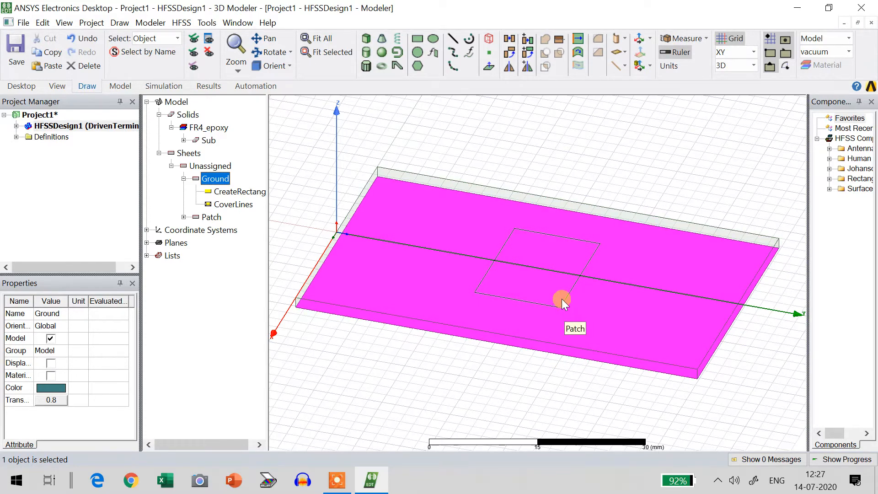
Draw a rectangle of about 6 × 12 mm between the origin and the patch, starting at about -6, 12, 0 mm
left_click(120, 23)
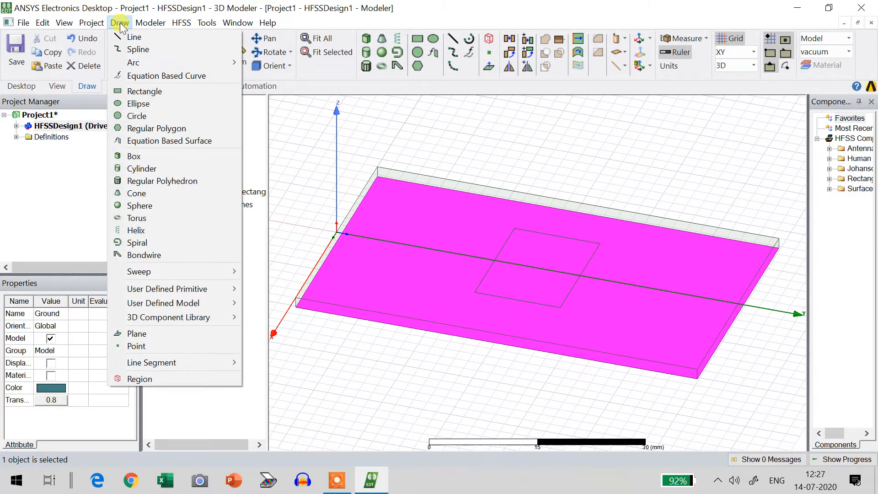
left_click(139, 91)
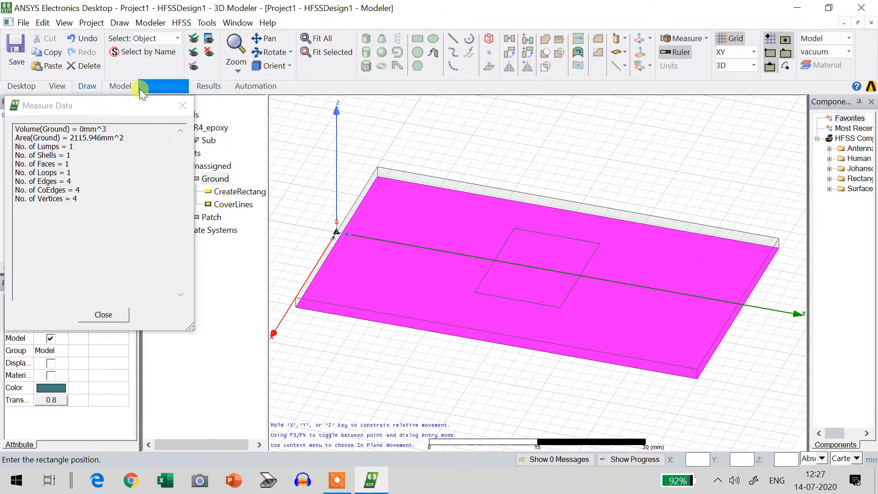
left_click(438, 224)
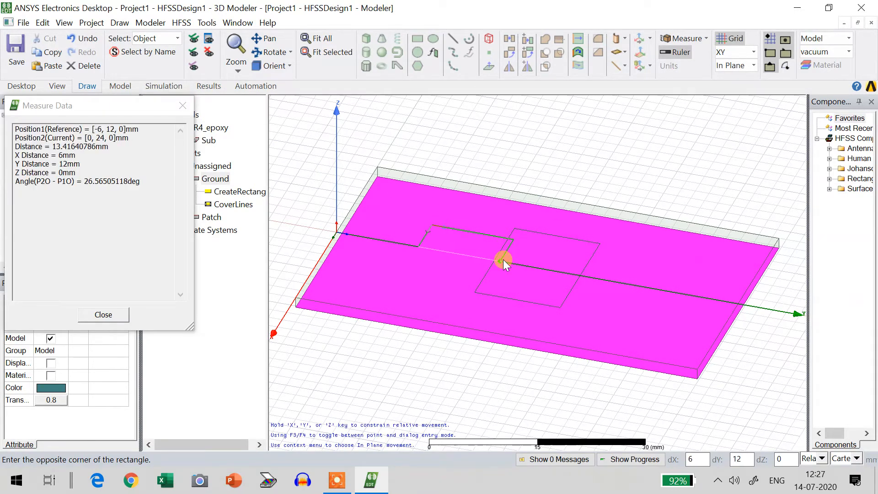
left_click(503, 259)
Set the new rectangle's position to -1.5295, 14.896, 0 mm and its dimensions to XSize 3.059 and YSize -14.896 mm, and apply them
left_click(287, 183)
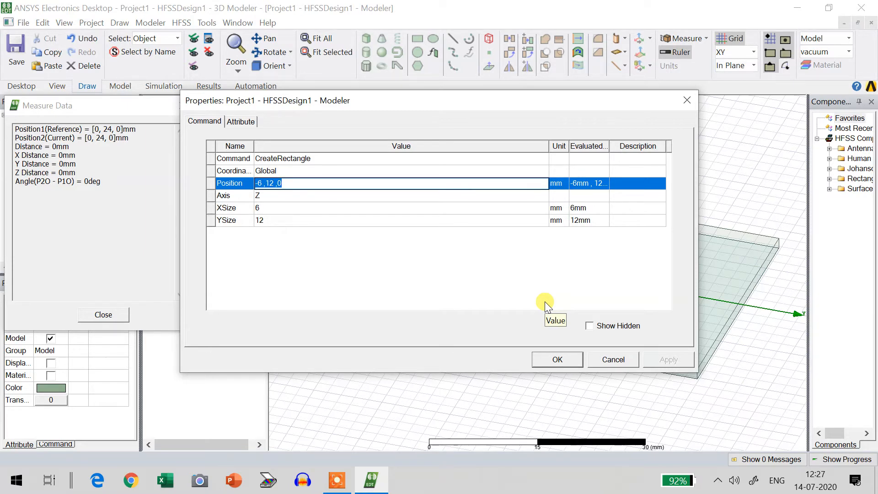
type("-1.5295,14.89")
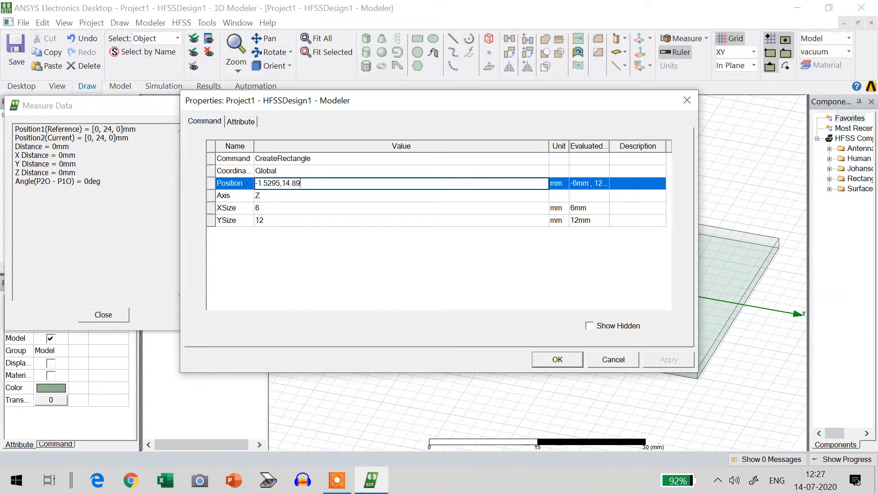
type("6,0")
left_click(263, 207)
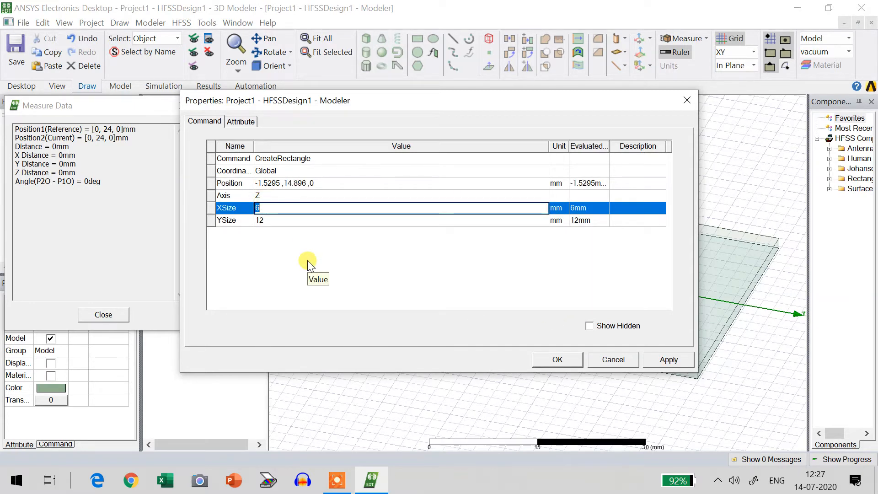
type("3.")
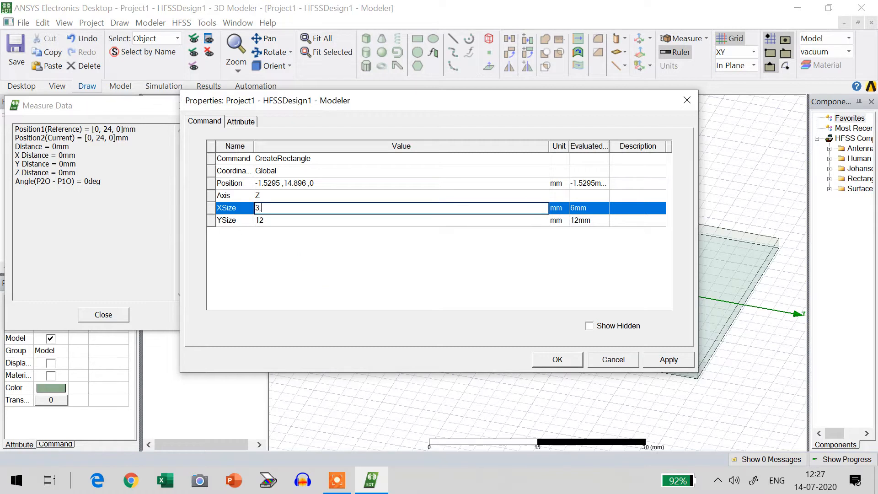
type("059")
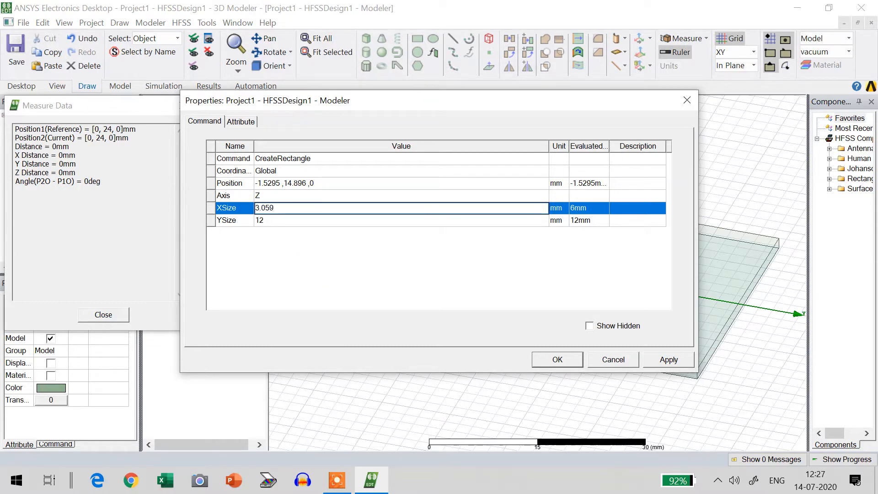
left_click(261, 221)
type("-14")
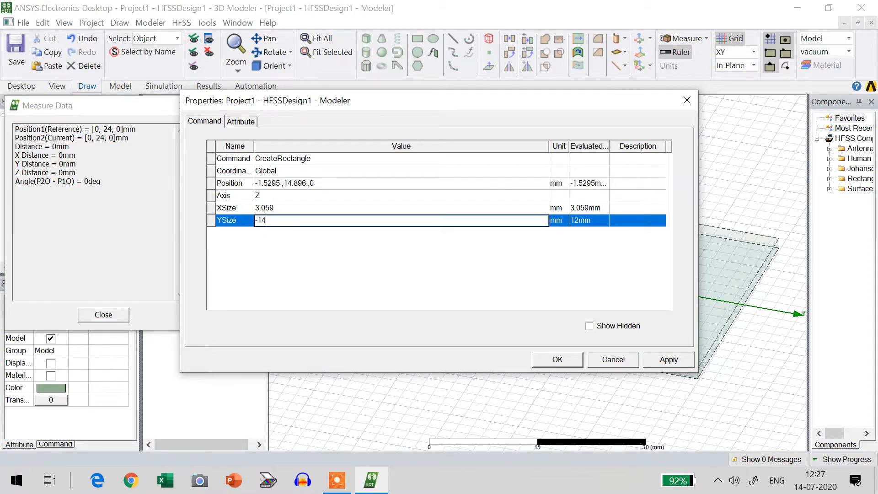
type(".896")
left_click(668, 360)
left_click(557, 360)
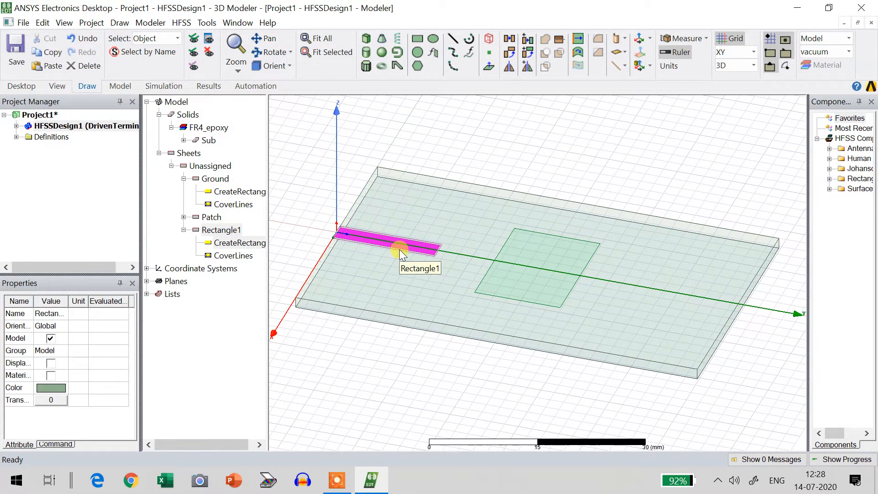
Rename the 3.059 mm wide strip as Feed_Line in its object attributes
double_click(224, 232)
left_click(283, 159)
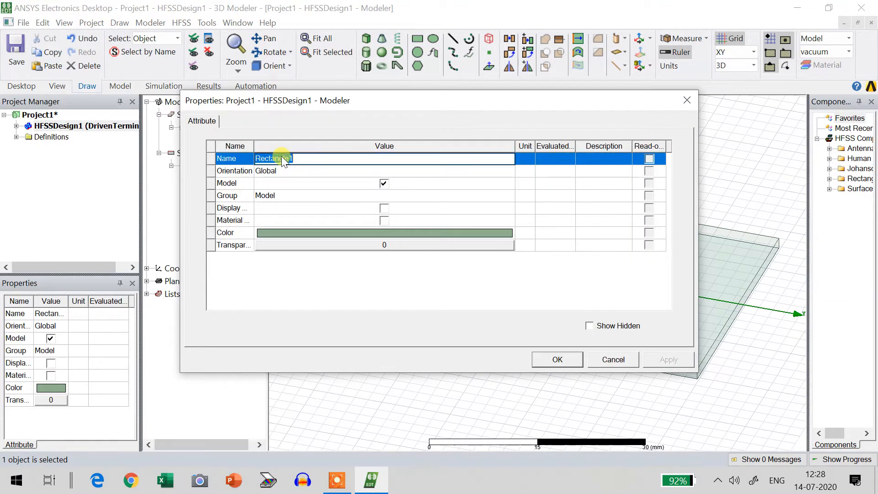
type("Feed_")
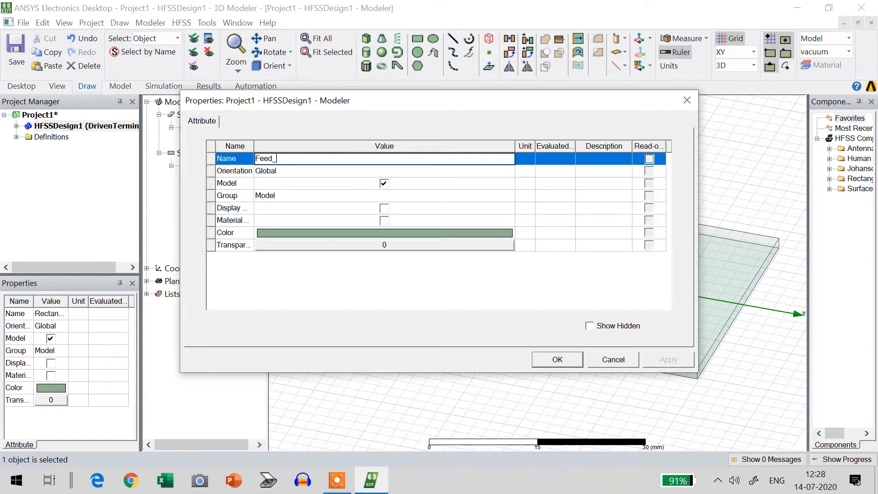
type("Line")
Set Feed_Line's colour to dark purple (RGB 64, 0, 128) and its transparency to 0.6, and apply the attributes
left_click(323, 235)
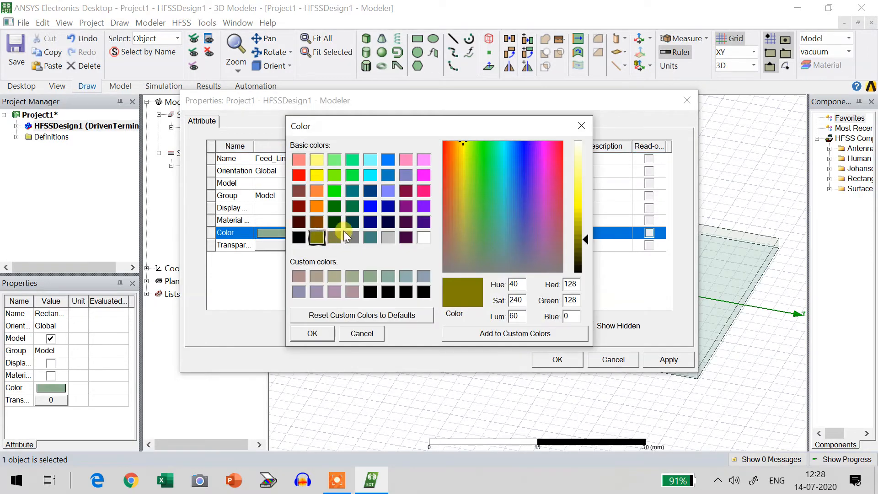
left_click(425, 219)
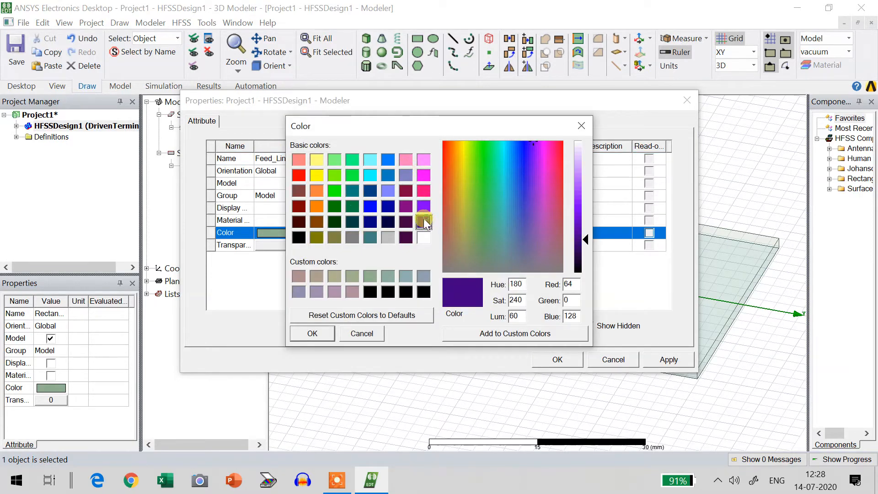
left_click(313, 333)
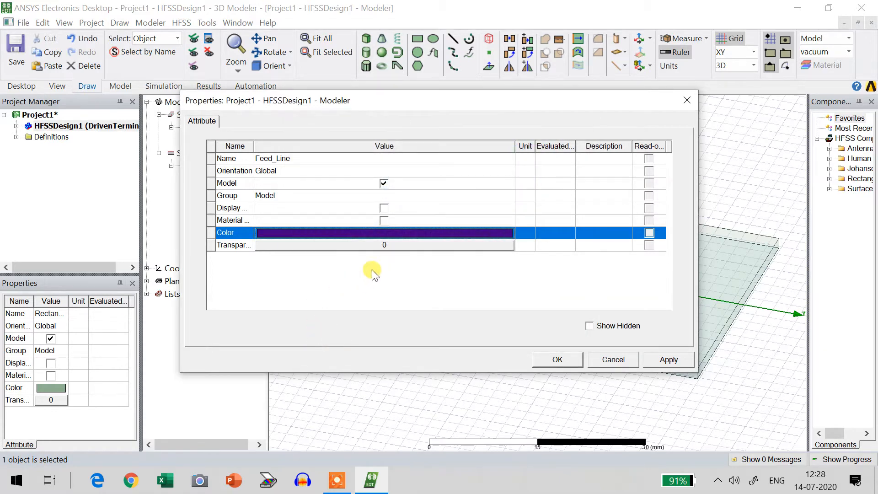
left_click(398, 246)
left_click(398, 247)
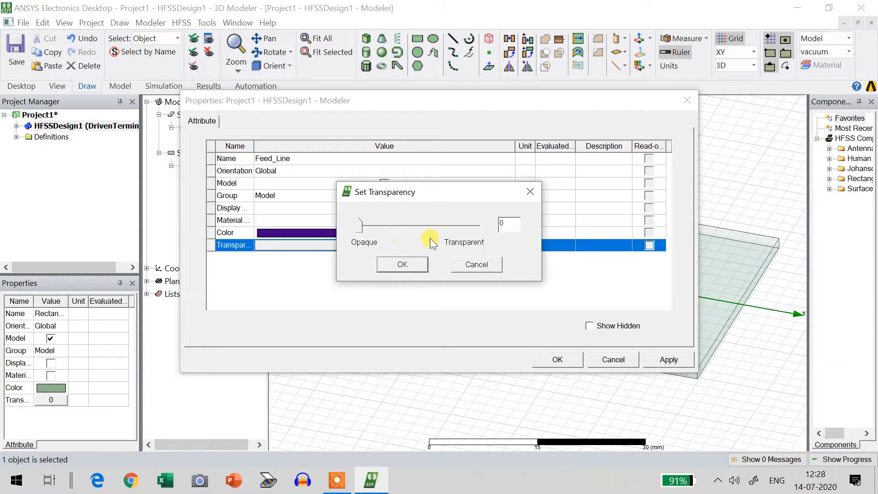
left_click(460, 223)
left_click(460, 224)
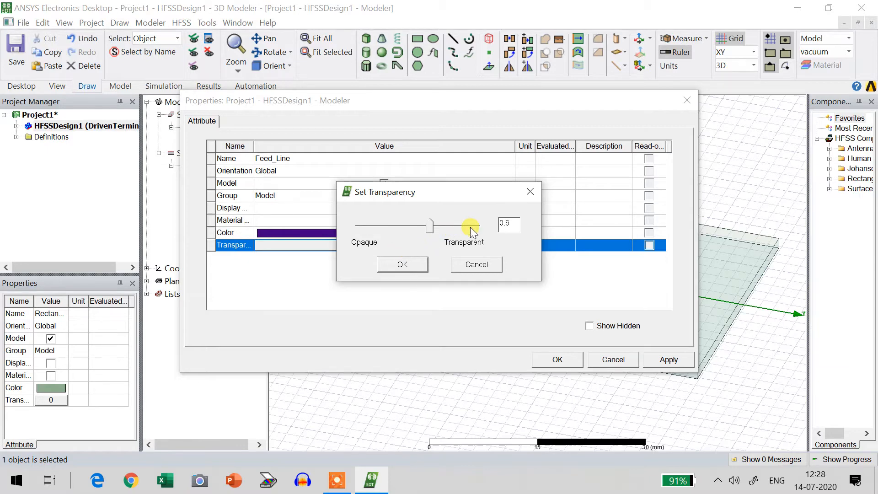
left_click(416, 264)
left_click(665, 360)
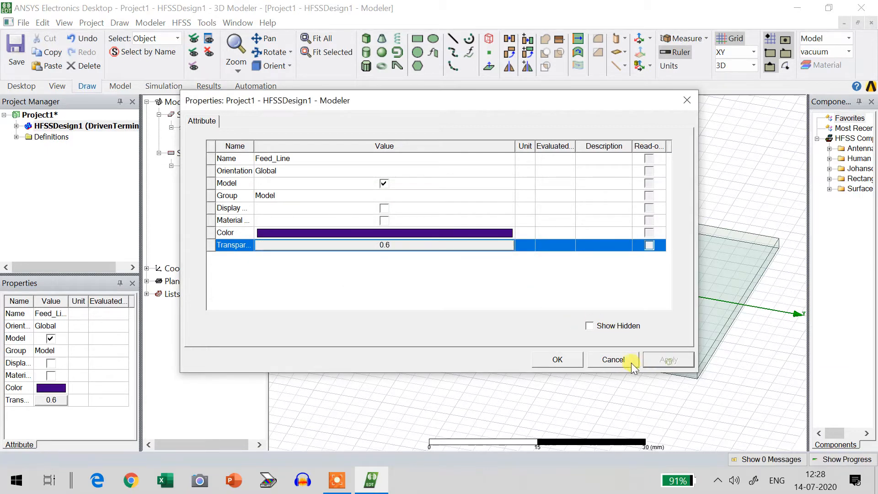
left_click(567, 359)
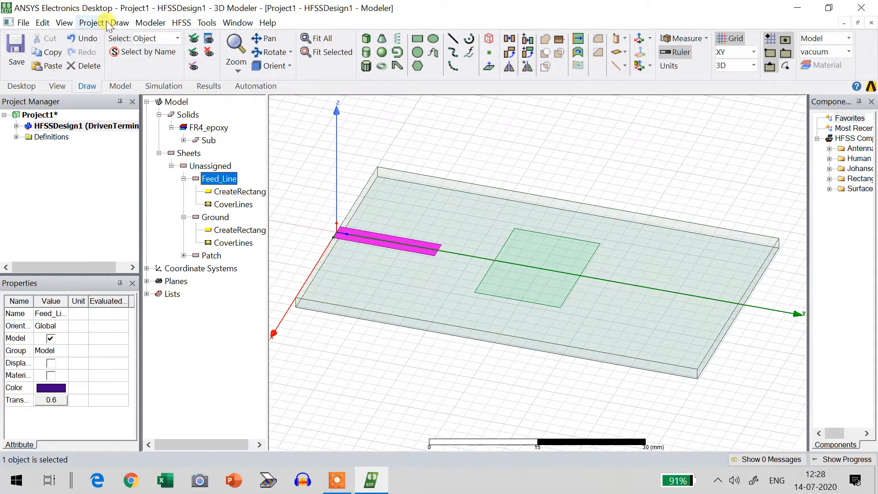
Draw another rectangle of about 8 × 12 mm beside the patch, starting at about -12, 16, 0 mm
left_click(120, 23)
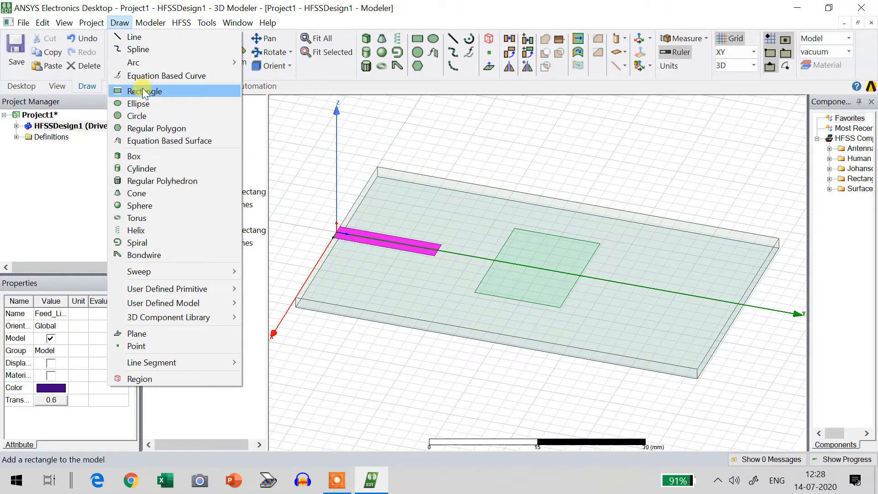
left_click(142, 88)
left_click(471, 208)
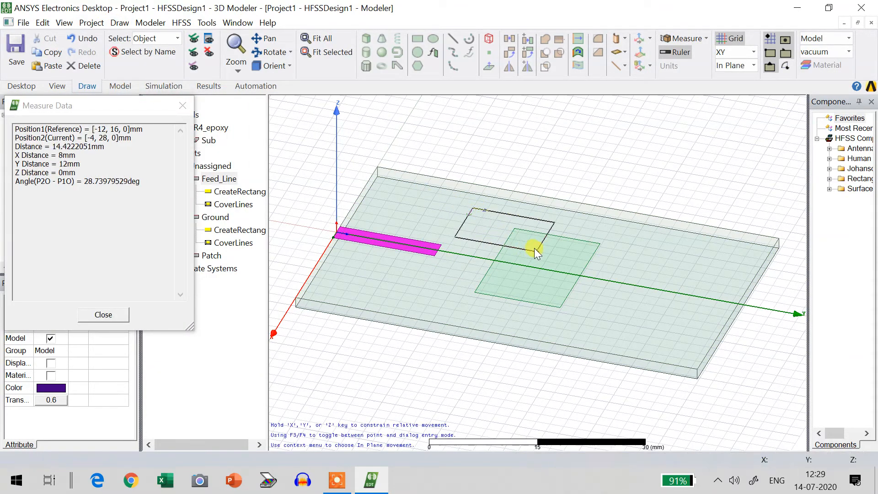
left_click(531, 248)
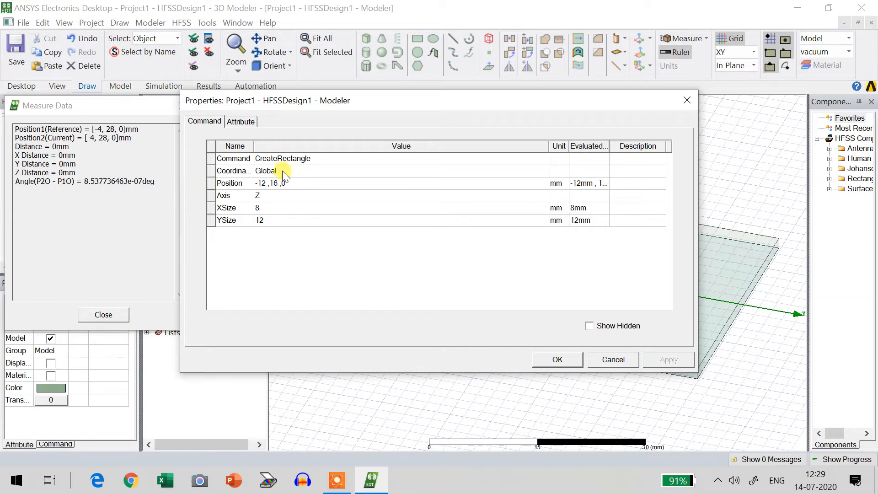
Set the new rectangle's position to -0.3615, 23.19, 0 mm and its dimensions to XSize 0.723 and YSize -8.294 mm, and apply them
left_click(281, 183)
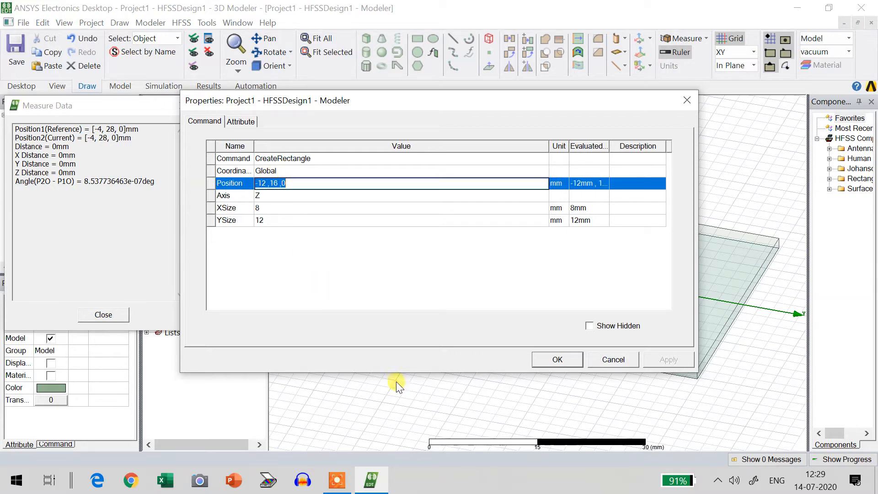
key("BackSpace")
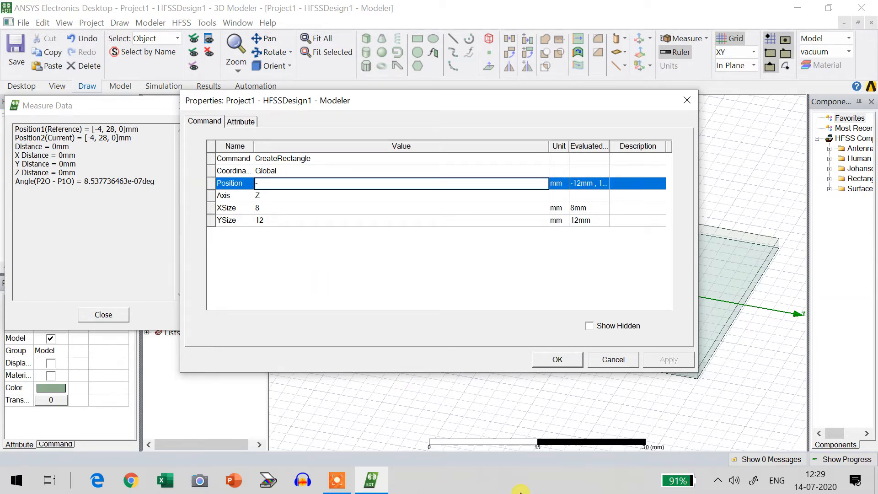
type("-0.3615,23.19,0")
left_click(258, 207)
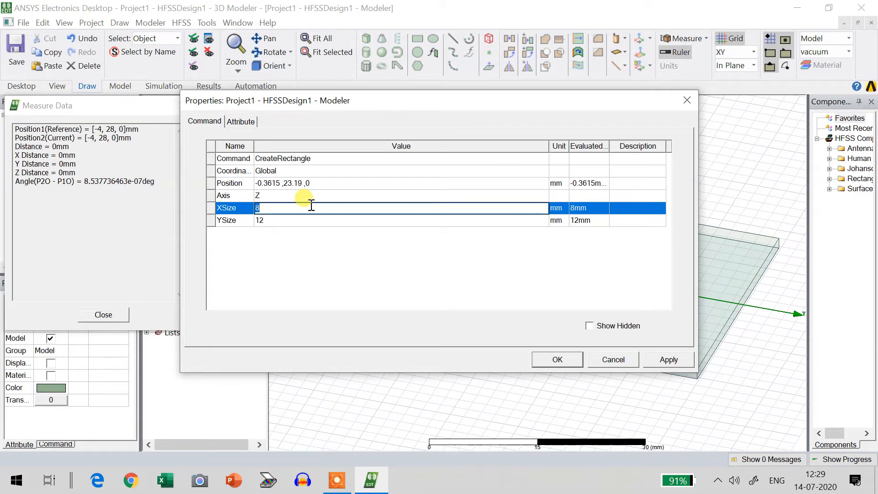
type("0.723")
left_click(265, 220)
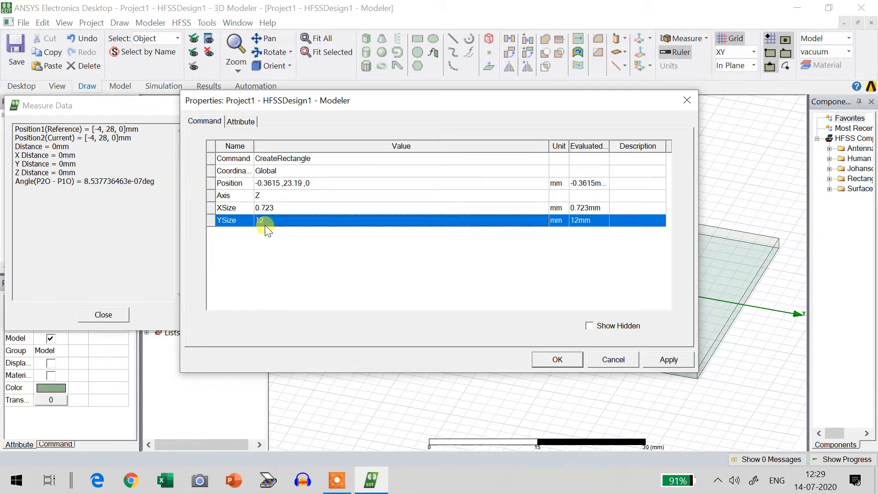
key("BackSpace")
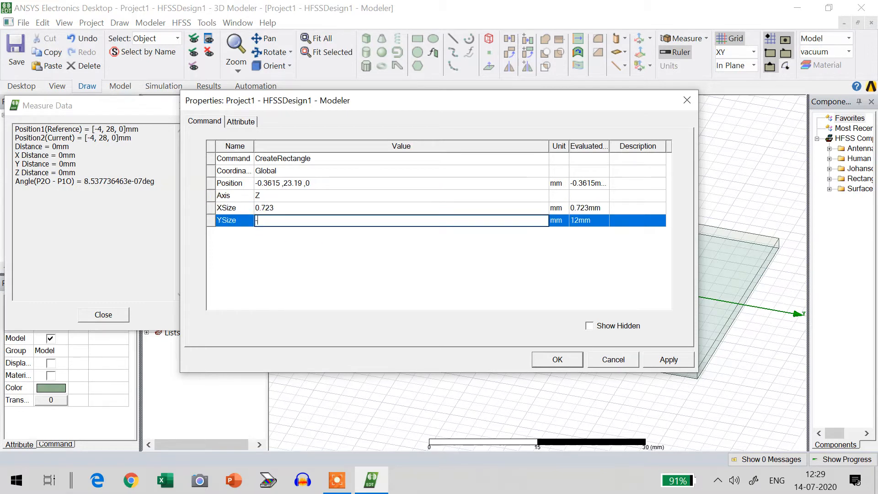
type("-8.294")
left_click(679, 364)
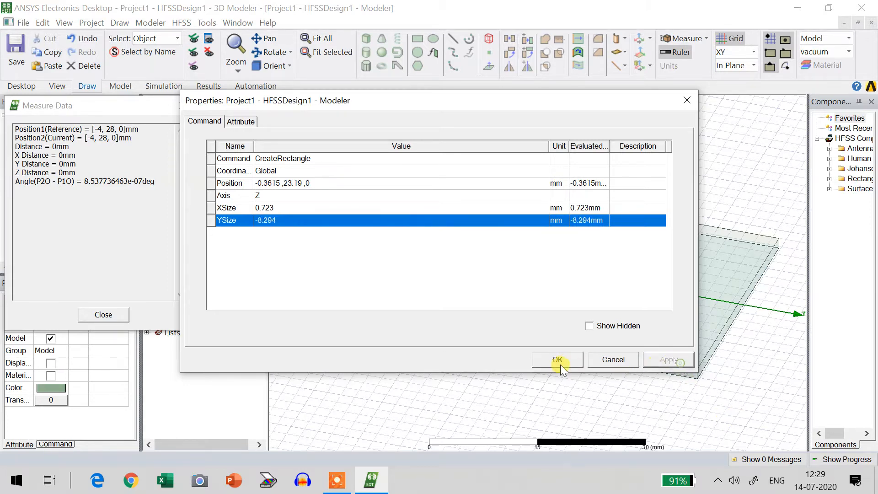
left_click(557, 359)
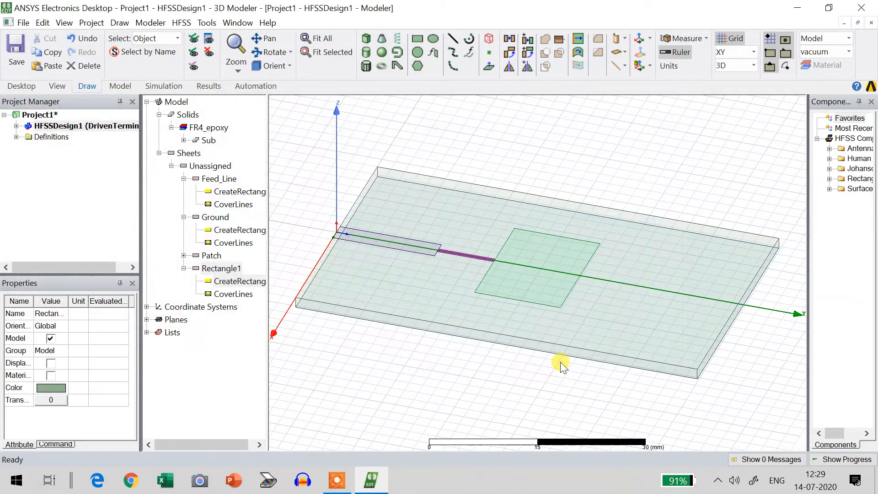
Rename the 0.723 mm wide connecting strip as Edge_Feed in its object attributes
double_click(239, 269)
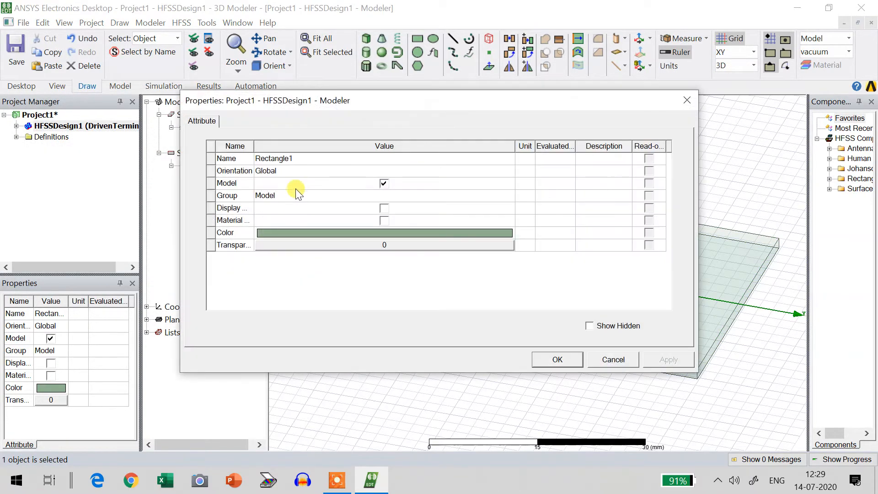
left_click(289, 159)
type("Ed")
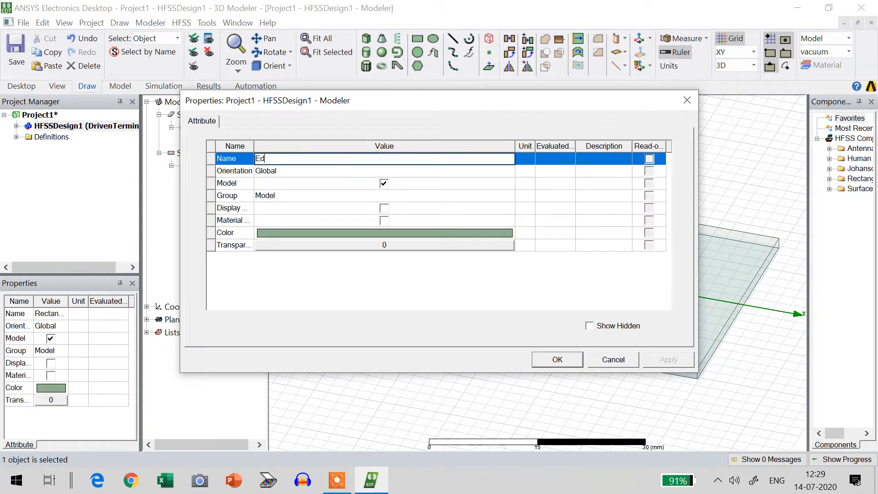
type("ge_Feed")
Set Edge_Feed's colour to light blue-violet (RGB 128, 128, 255) and its transparency to 0.6, and apply the attributes
left_click(308, 233)
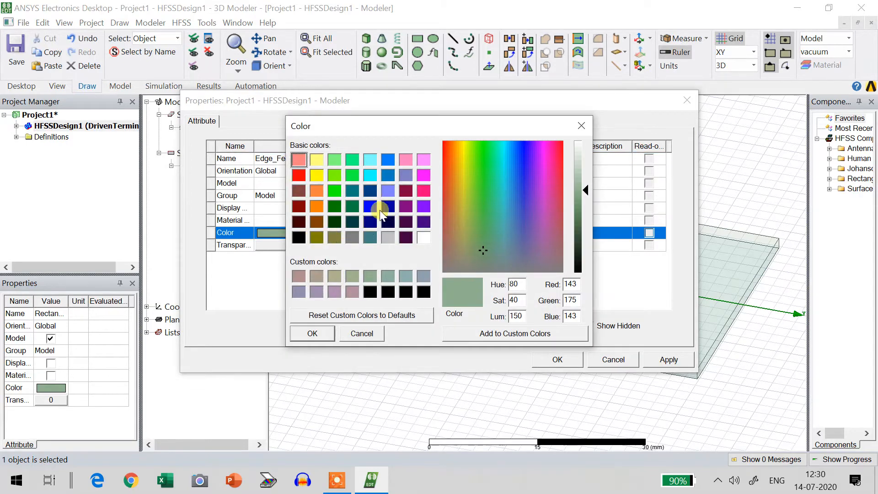
left_click(390, 193)
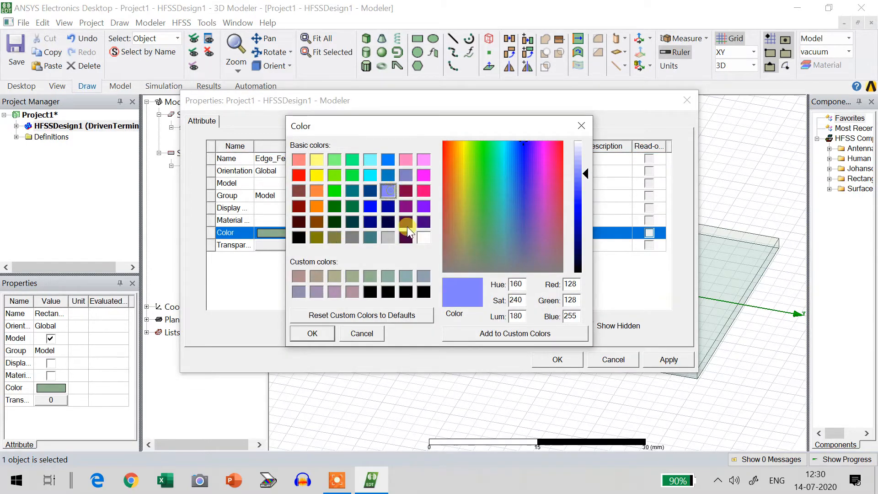
left_click(320, 333)
left_click(347, 246)
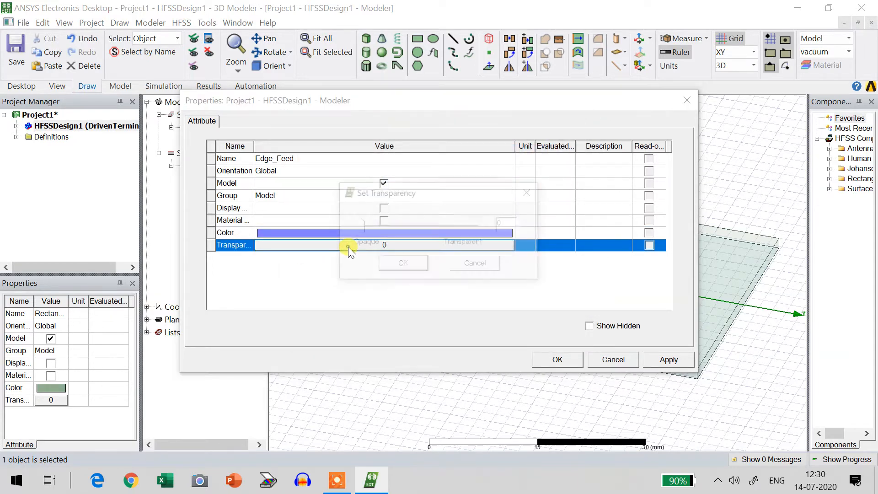
left_click(452, 225)
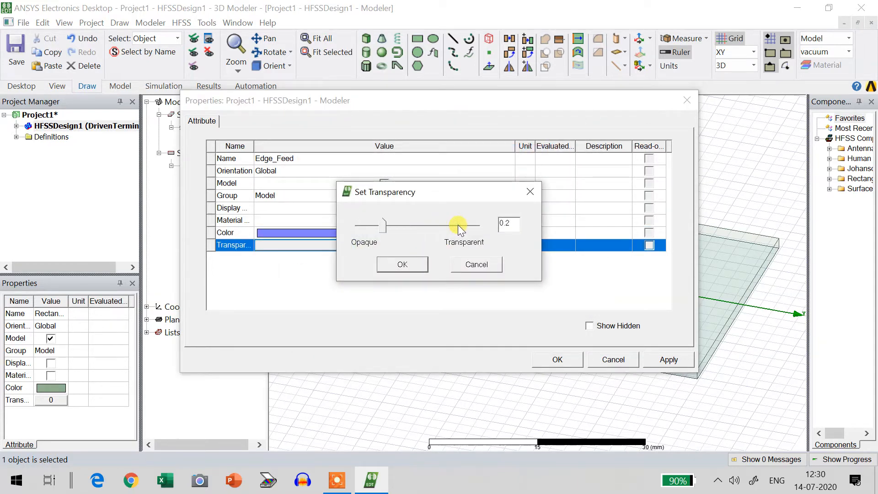
left_click(402, 265)
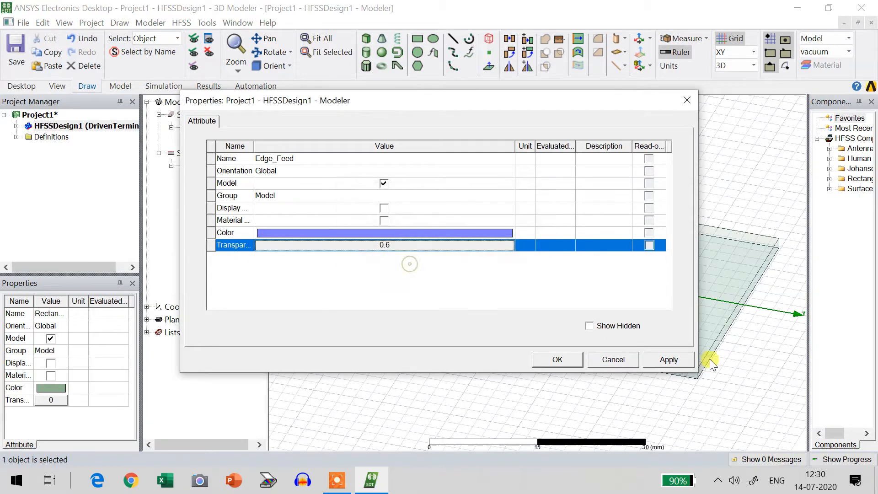
left_click(668, 359)
left_click(557, 360)
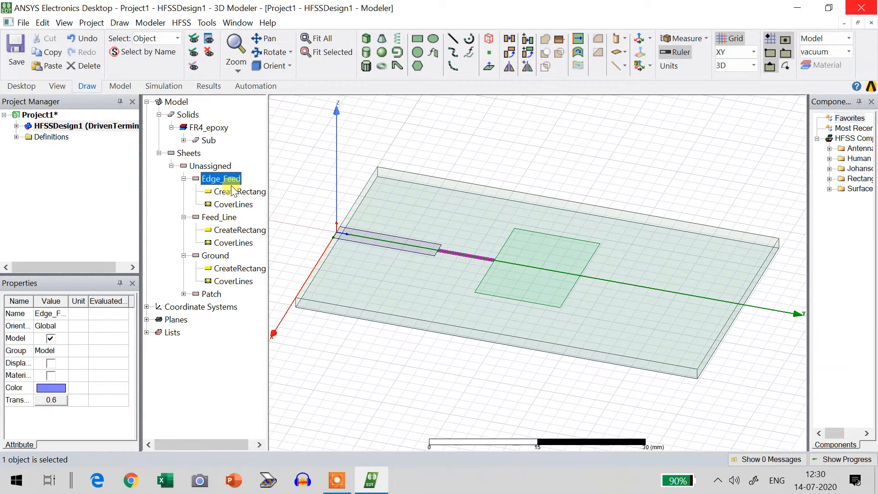
Unite the Edge_Feed, Feed_Line and Patch sheets into one object and expand the Unite operation in the model history
left_click(227, 219, "ctrl")
left_click(214, 295, "ctrl")
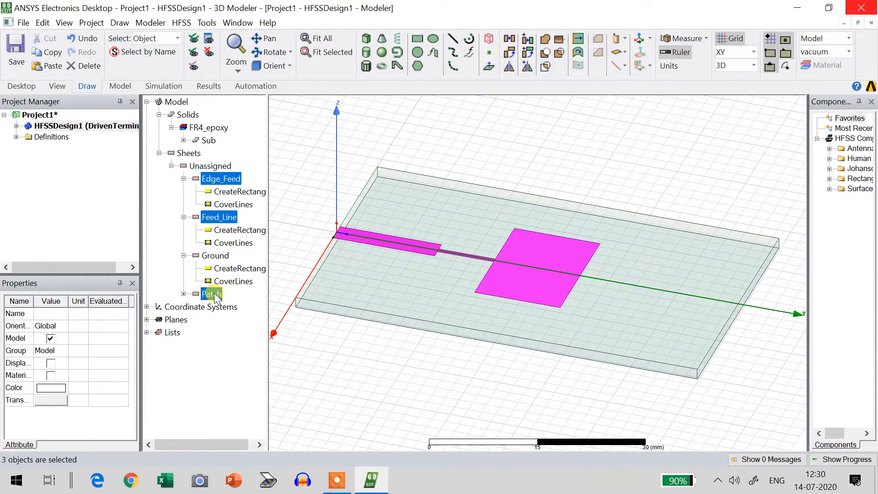
right_click(215, 297)
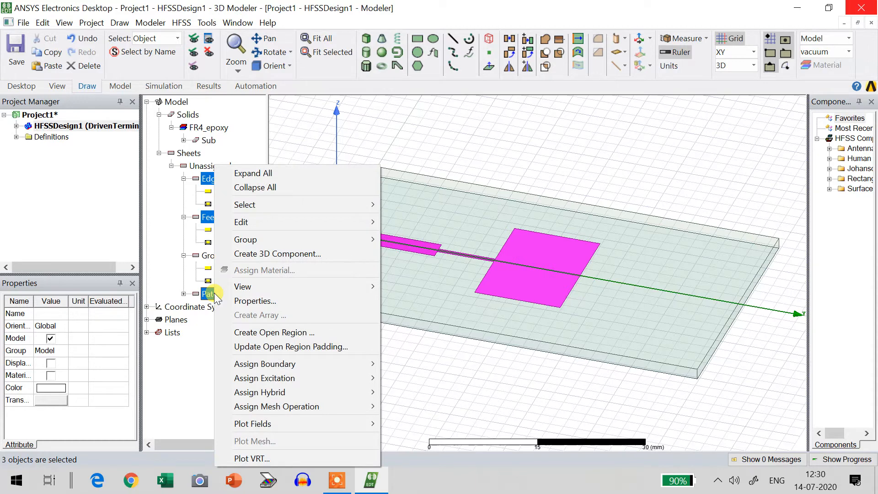
mouse_move(294, 224)
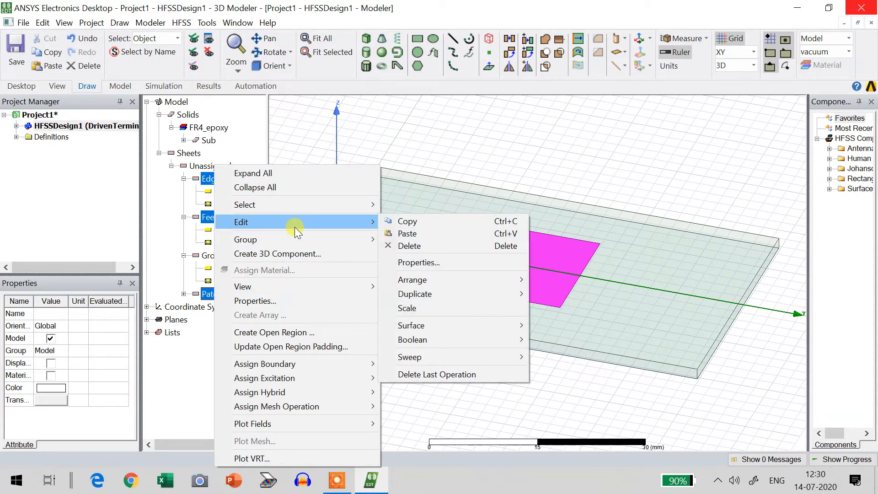
mouse_move(420, 339)
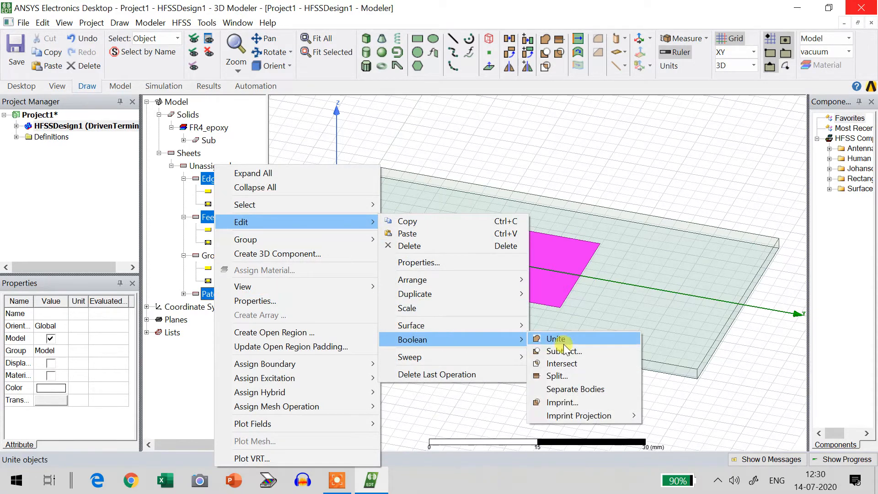
left_click(579, 338)
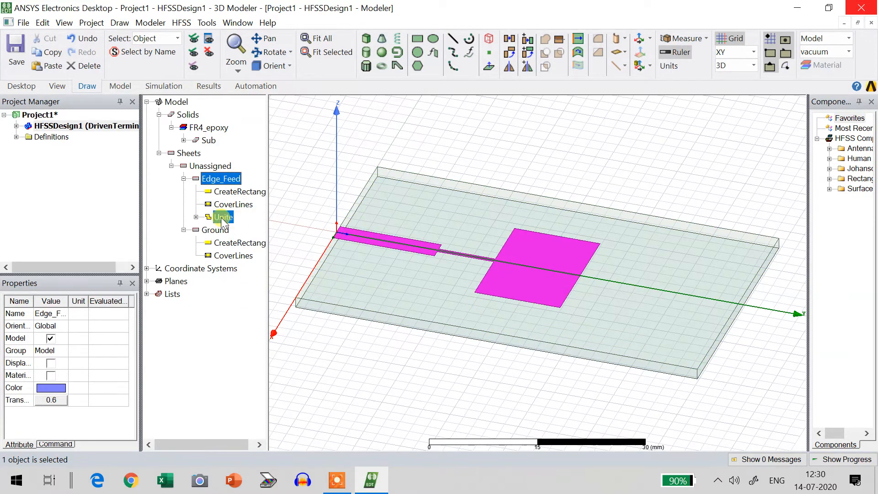
left_click(196, 217)
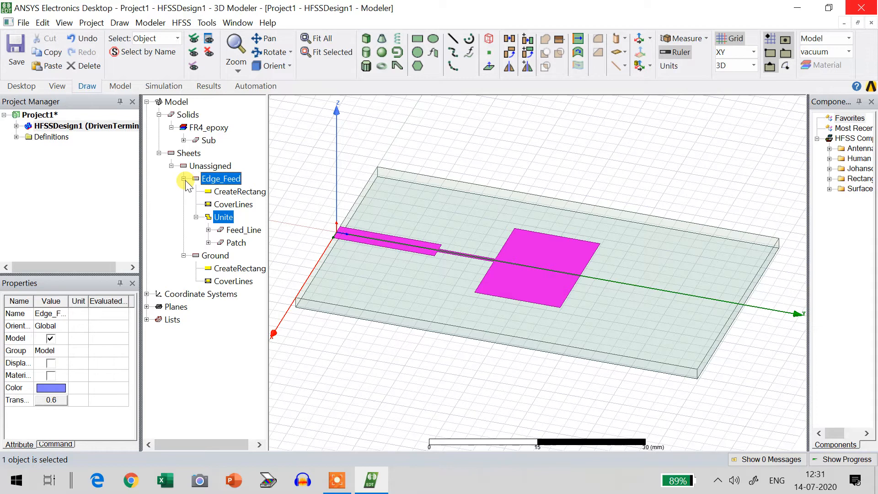
Assign a Perfect E boundary with its default settings to both the united Edge_Feed sheet and the Ground sheet
left_click(172, 166)
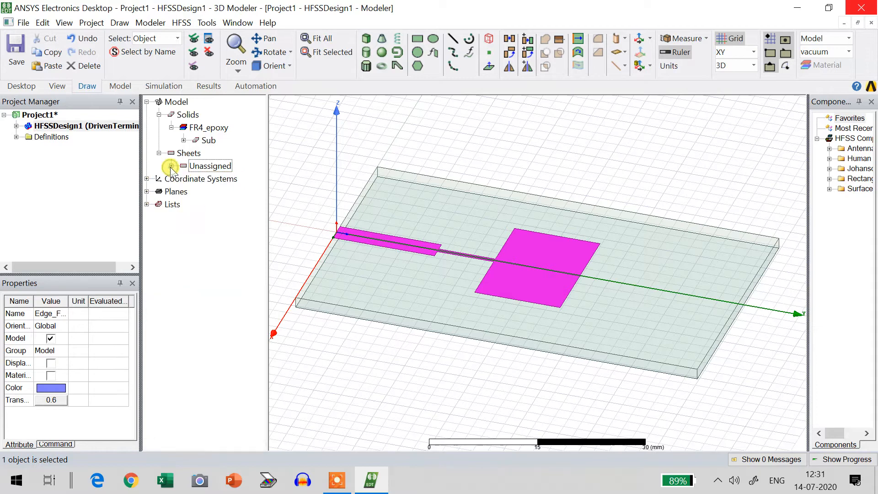
left_click(172, 166)
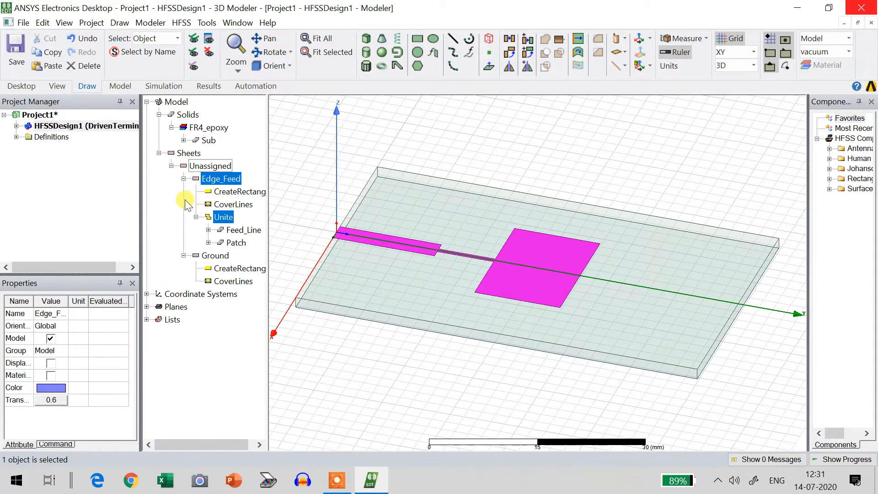
left_click(169, 200)
left_click(183, 178)
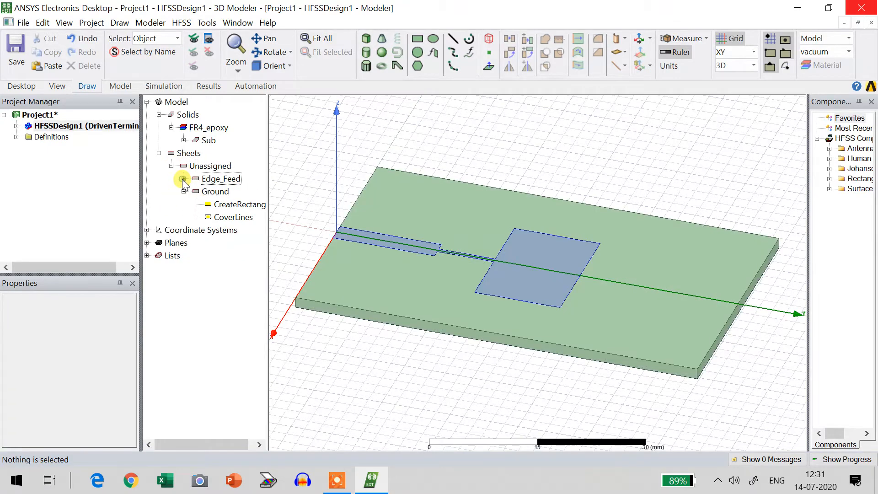
left_click(216, 179)
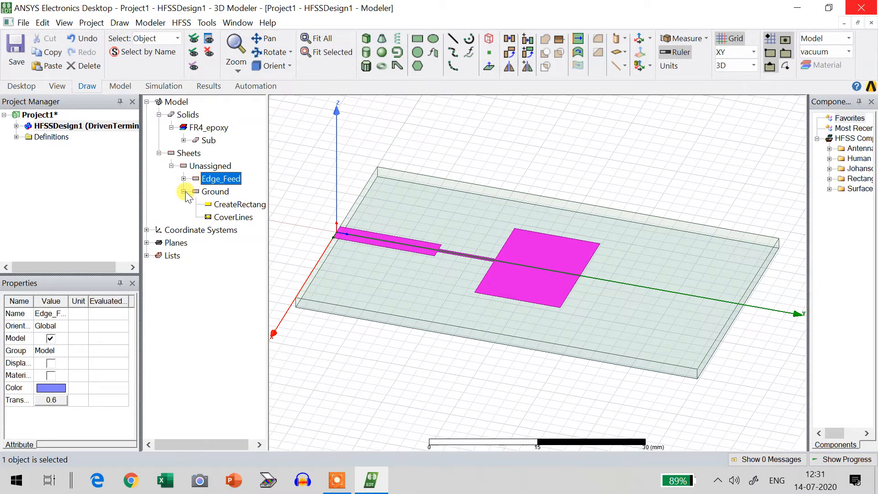
left_click(183, 191)
left_click(218, 192, "ctrl")
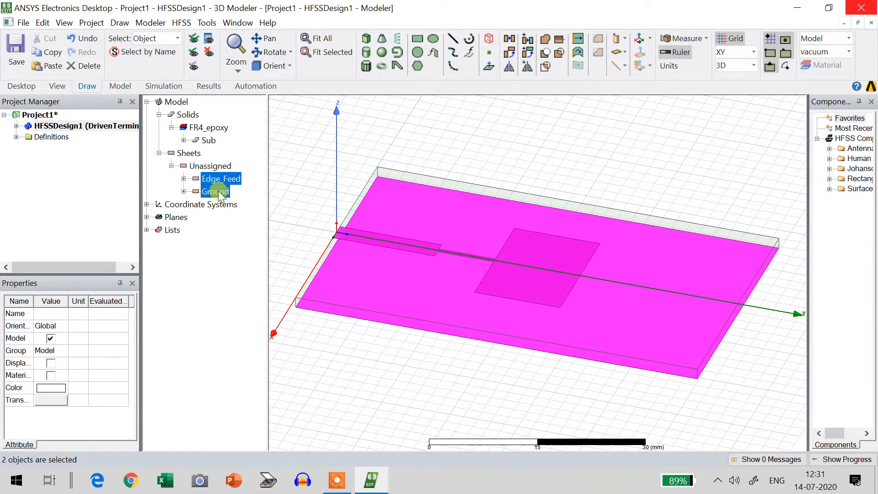
right_click(220, 195)
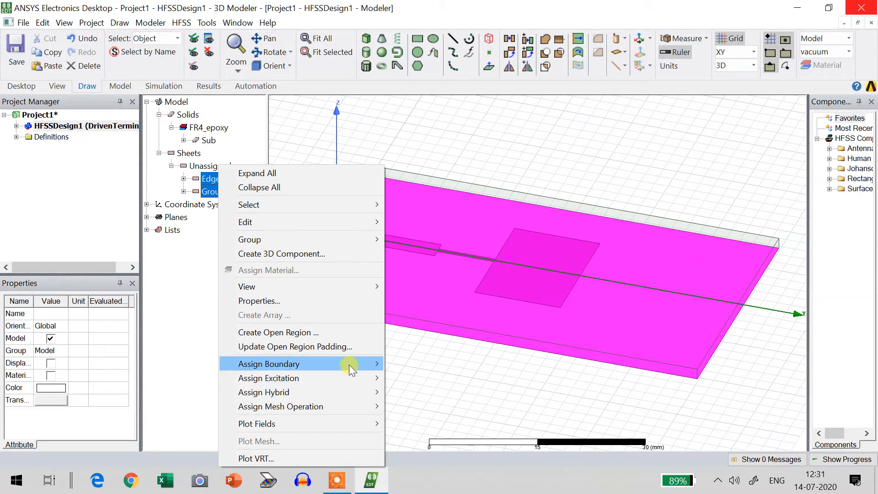
mouse_move(349, 364)
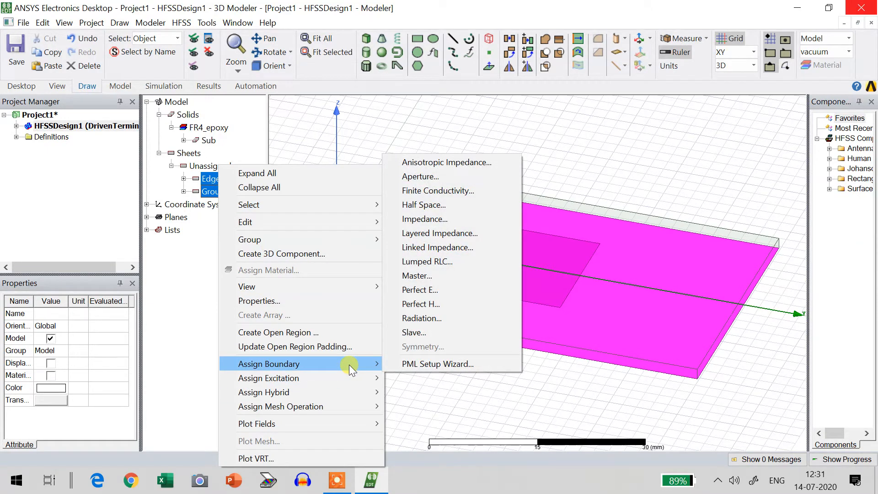
left_click(434, 291)
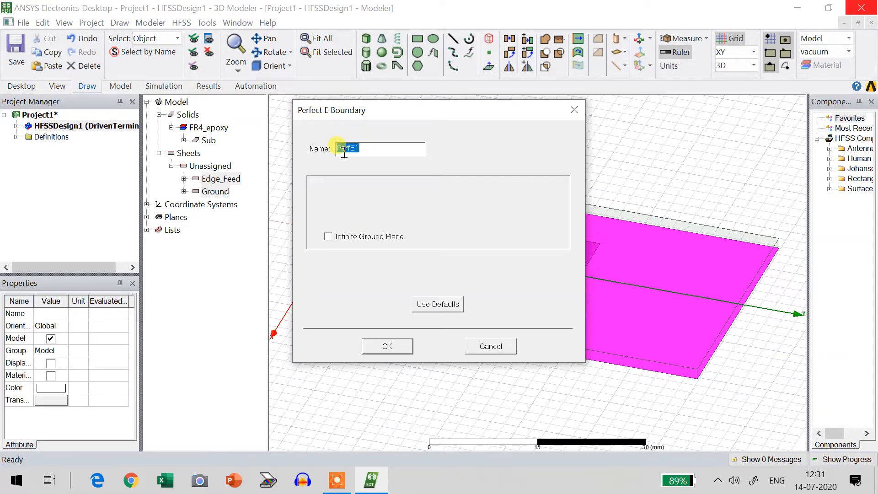
left_click(397, 346)
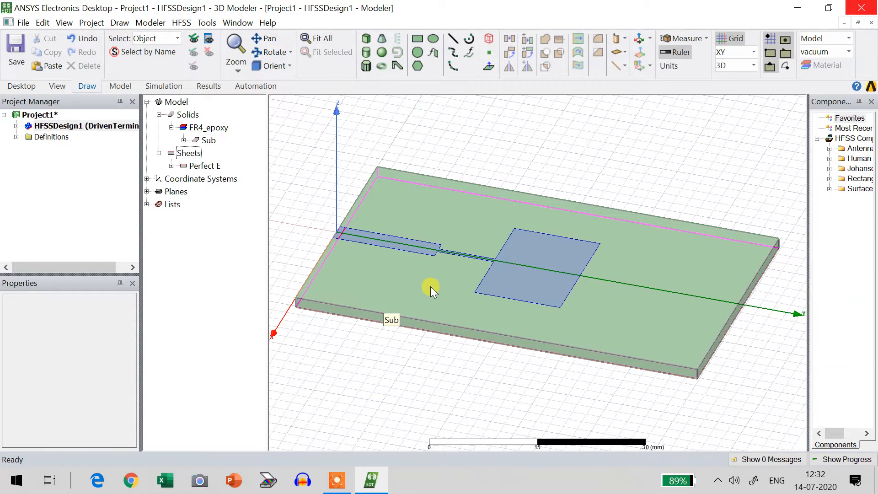
Draw a box of about 24 × 24 × 14 mm over the antenna, starting at about -18, 10, 0 mm
left_click(120, 23)
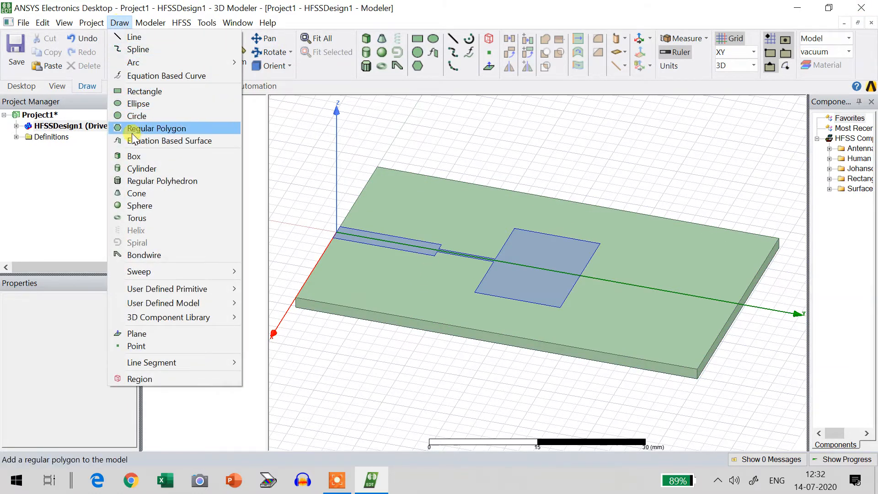
left_click(134, 156)
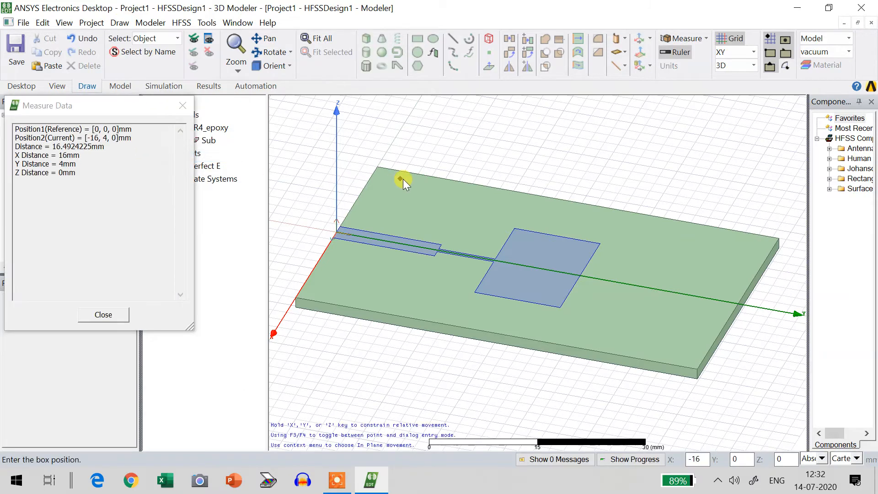
left_click(446, 179)
left_click(554, 292)
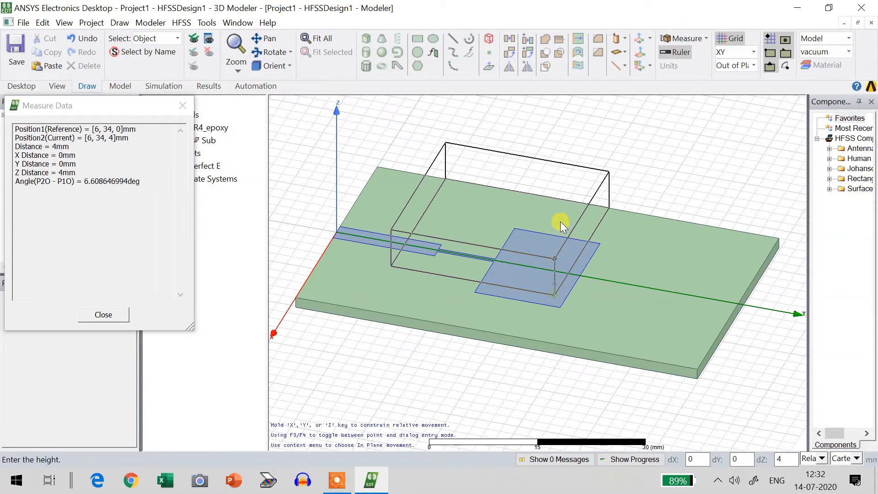
left_click(558, 210)
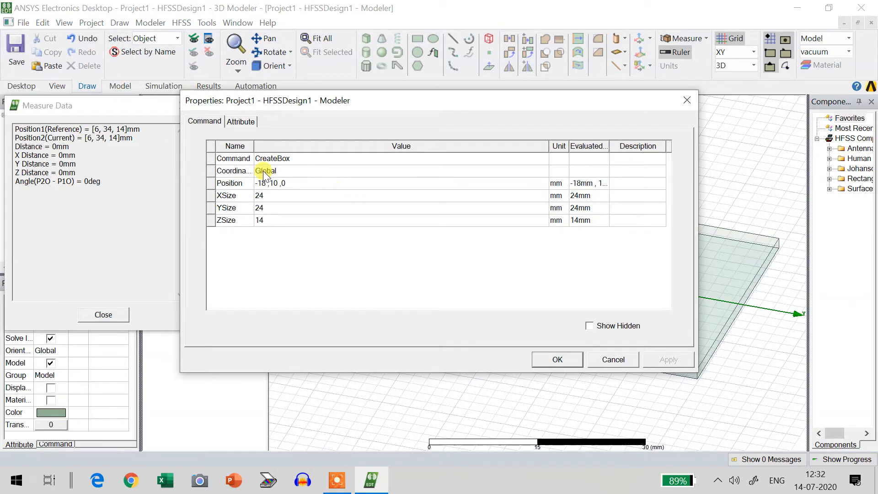
Set the new box's position to -32.37, -14.32, -16.02 mm and its size to 64.74 × 87.68 × 30.44 mm, and apply
left_click(270, 183)
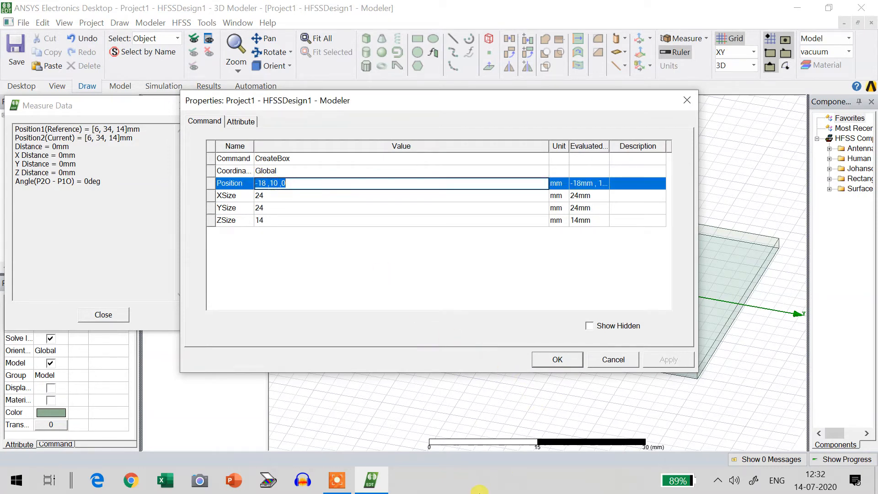
type("-32.37,-14.32,-16.02")
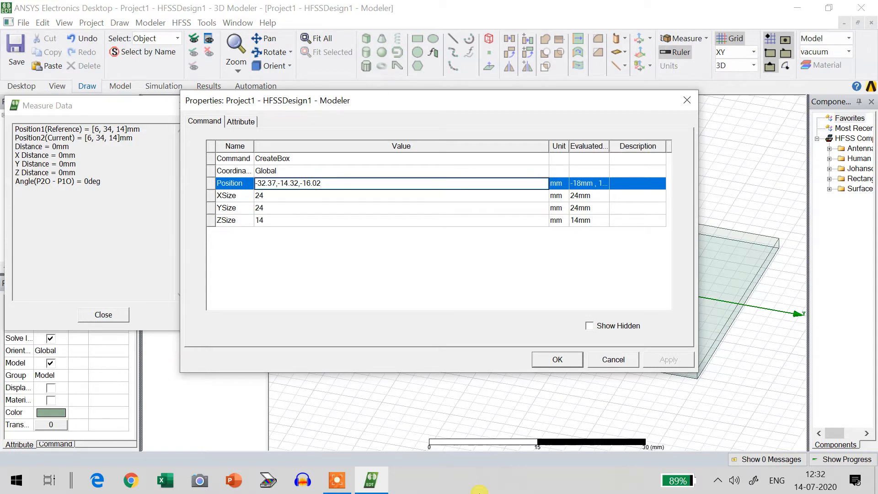
left_click(267, 197)
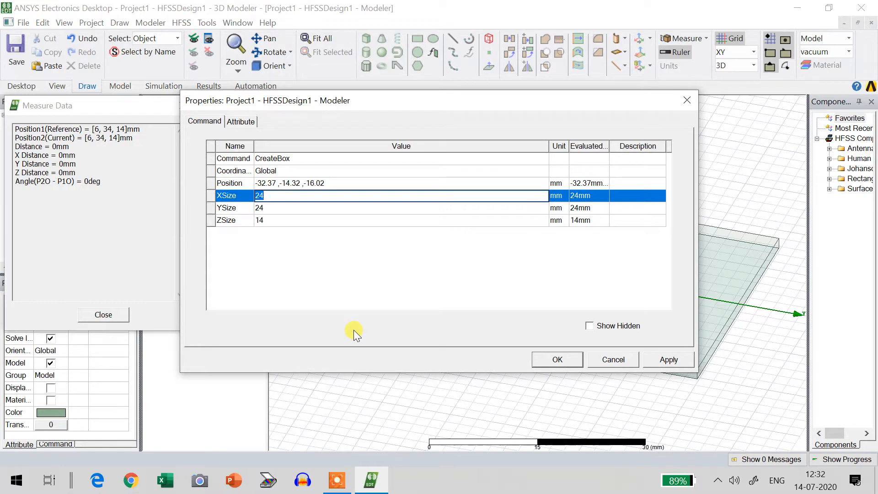
type("64.74")
left_click(263, 207)
type("8")
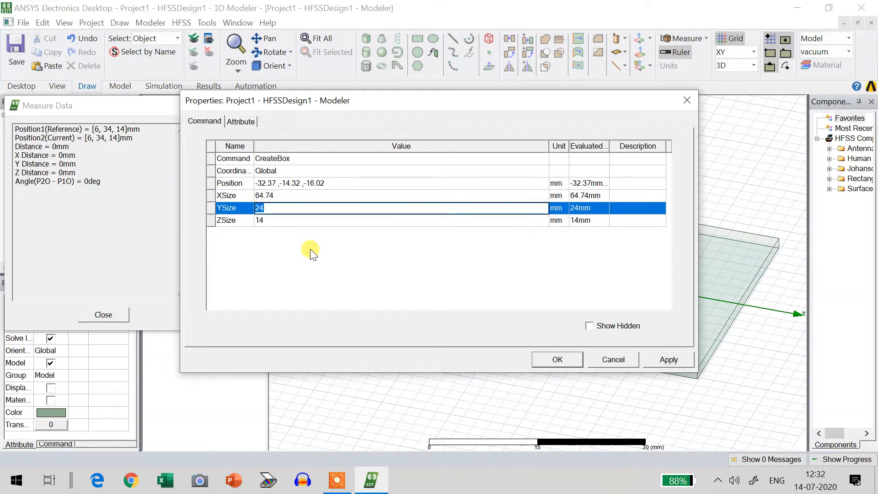
type("7.68")
left_click(262, 220)
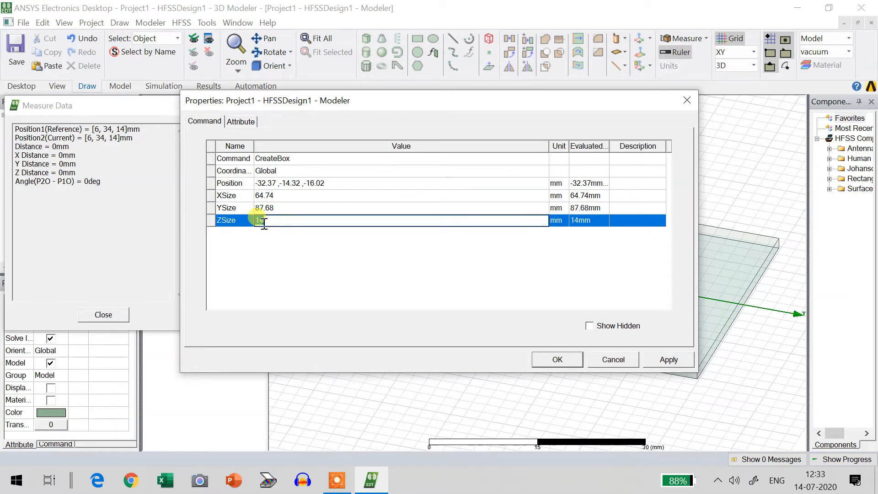
type("30.44")
left_click(670, 359)
left_click(559, 360)
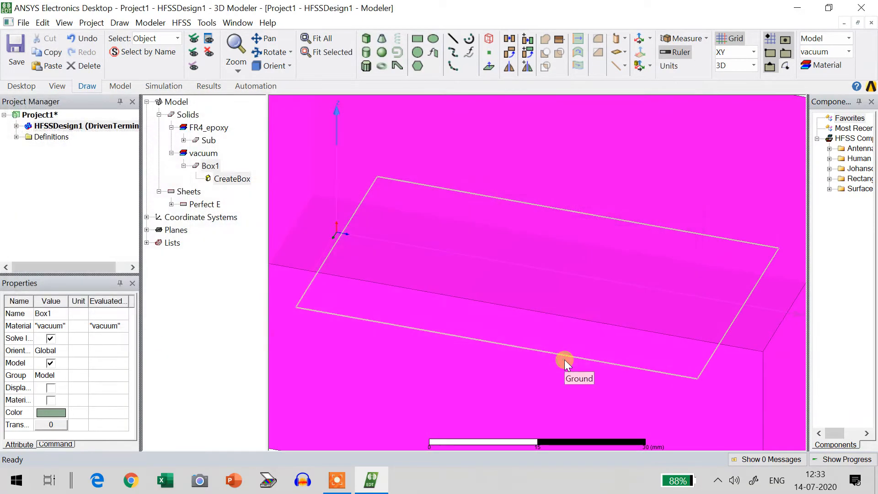
Fit the whole model in view and rename the vacuum box as Rad
scroll(515, 188, "up", 3)
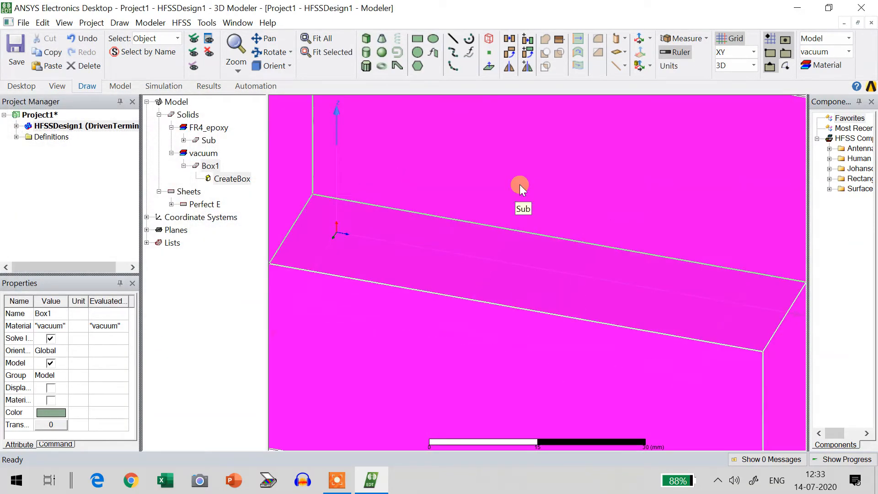
left_click(329, 41)
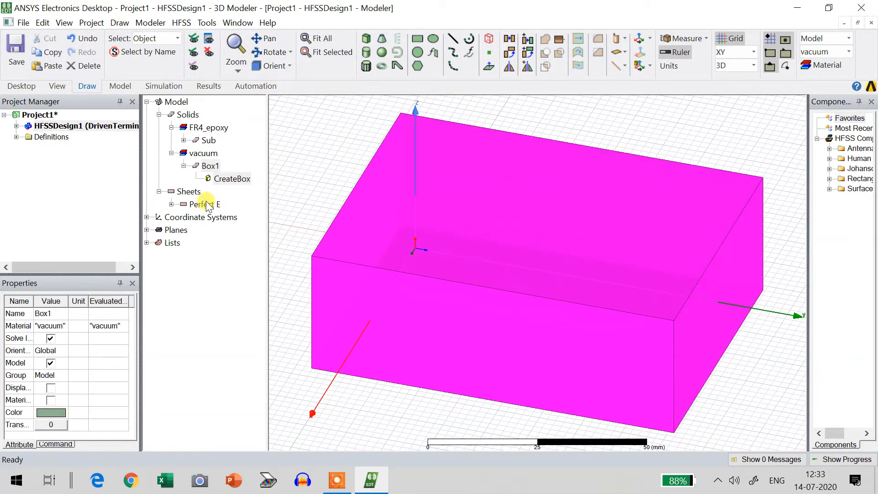
left_click(211, 167)
double_click(211, 166)
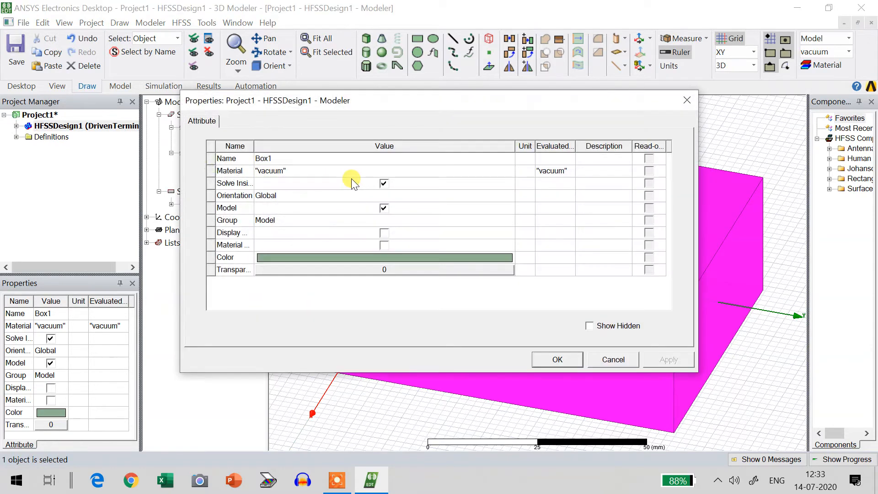
left_click(276, 159)
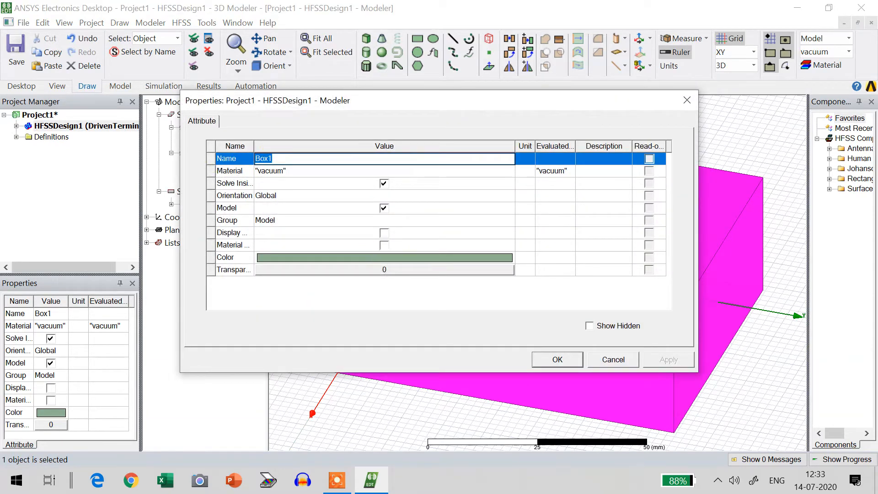
type("Rad")
Set the Rad box's colour to light blue-violet and its transparency to 1, and apply the attributes
left_click(350, 257)
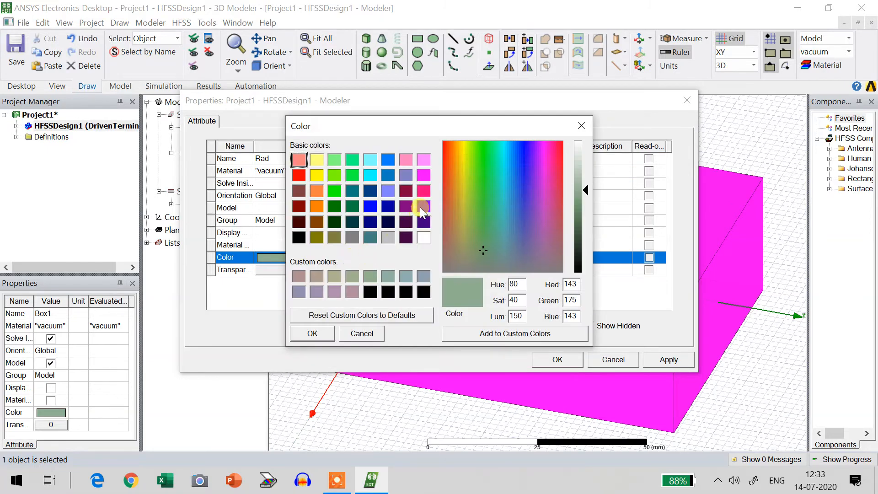
left_click(312, 333)
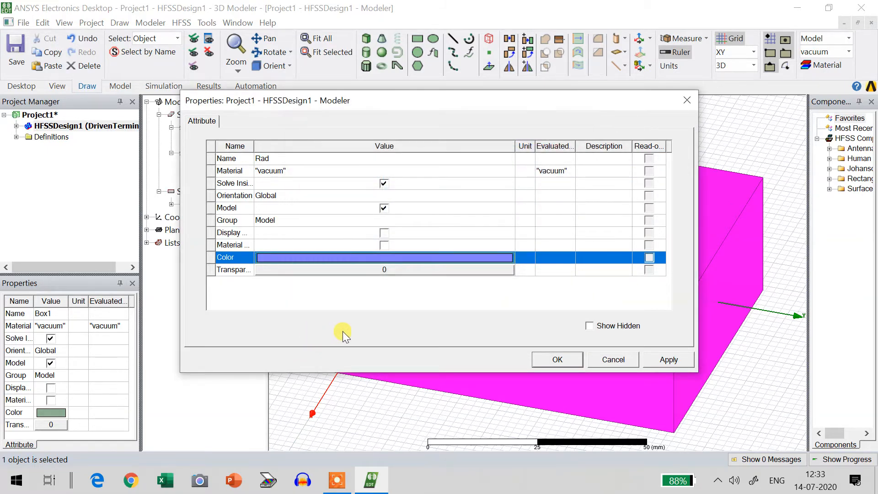
left_click(337, 270)
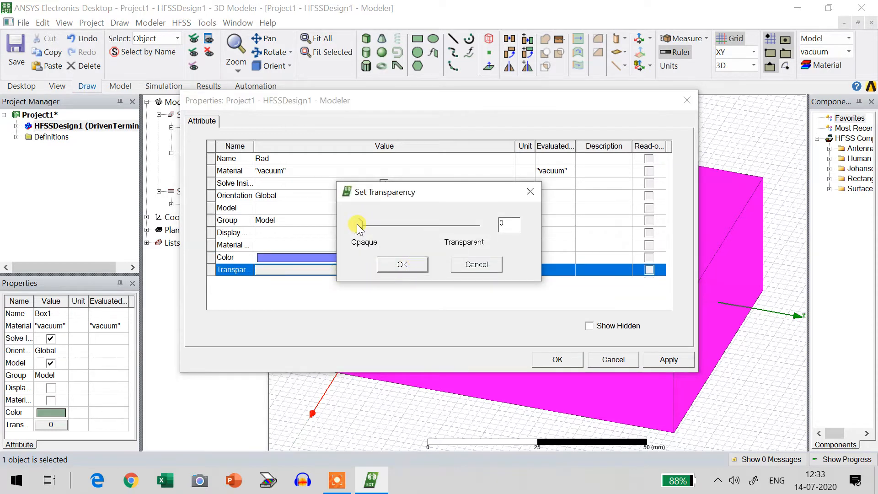
left_click_drag(359, 225, 478, 225)
left_click(415, 267)
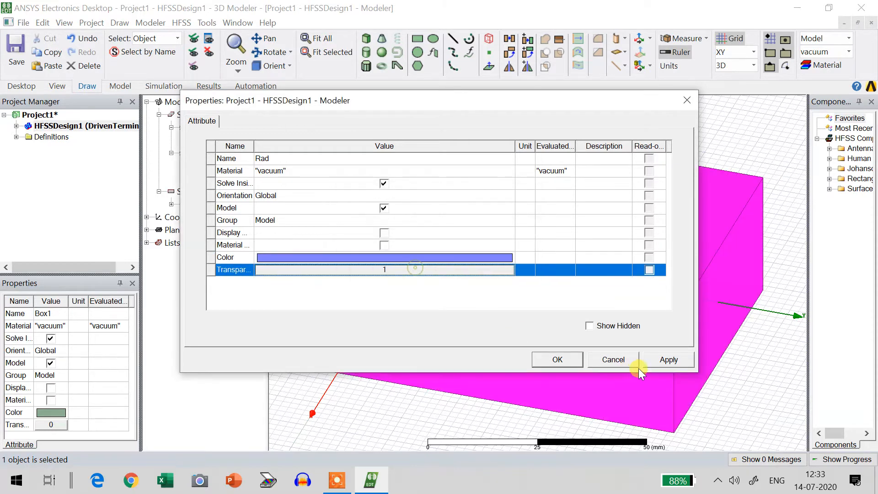
left_click(665, 359)
left_click(570, 361)
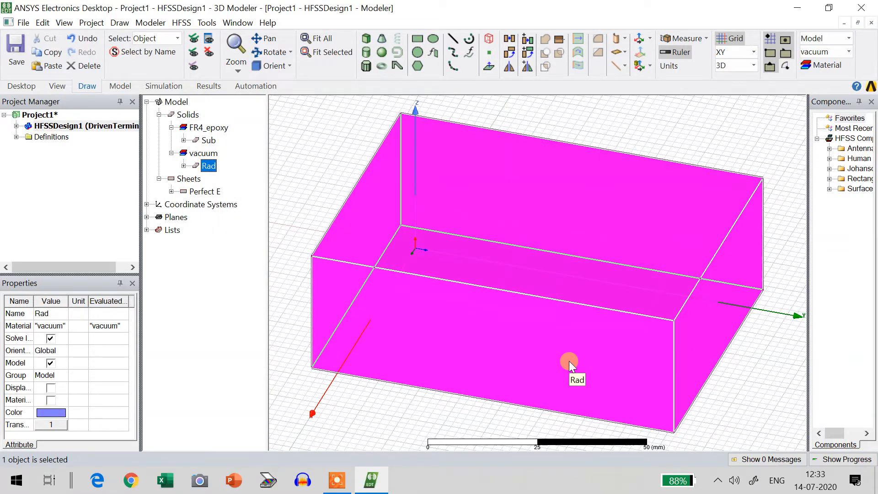
right_click(208, 166)
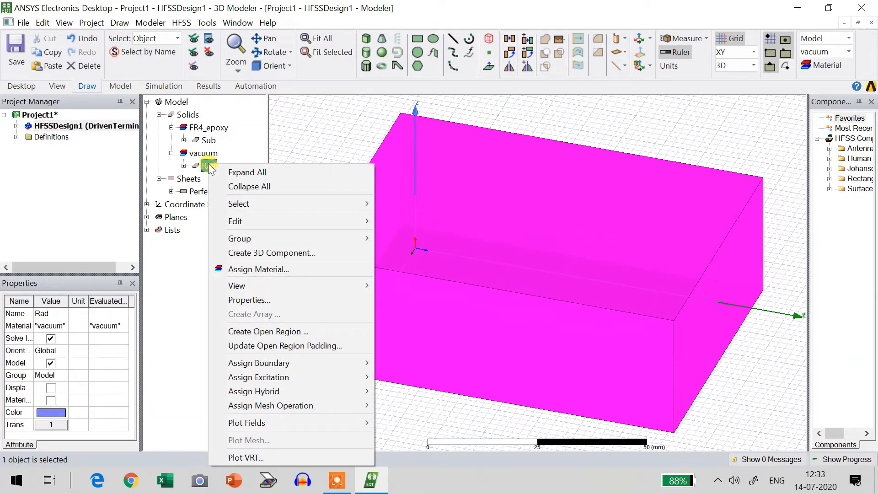
mouse_move(302, 363)
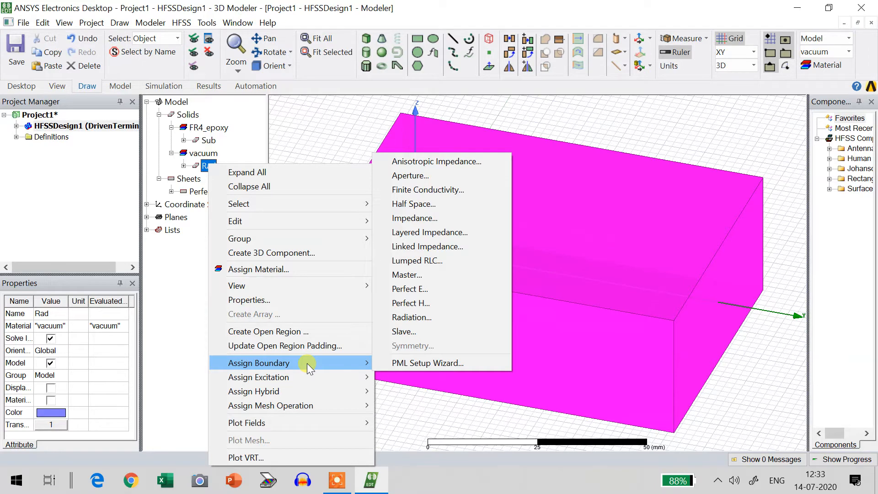
left_click(176, 286)
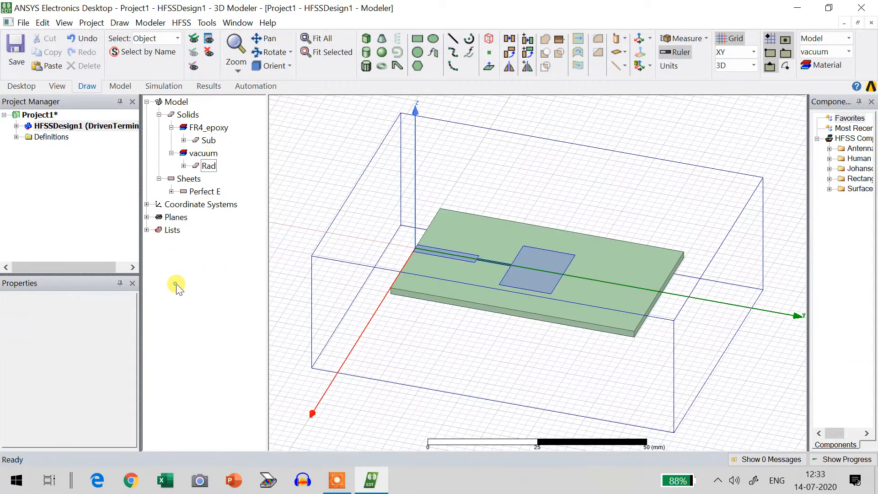
Assign a Radiation boundary to the Rad box, keeping the default name Rad1
left_click(183, 165)
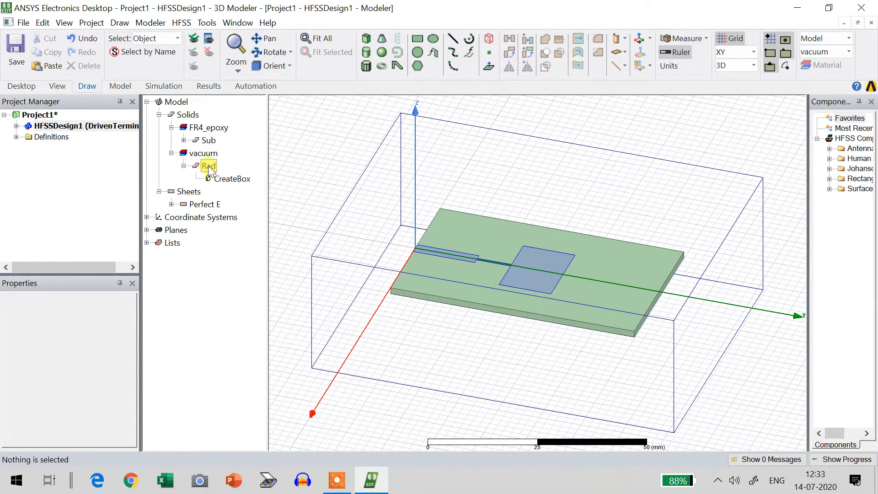
right_click(209, 167)
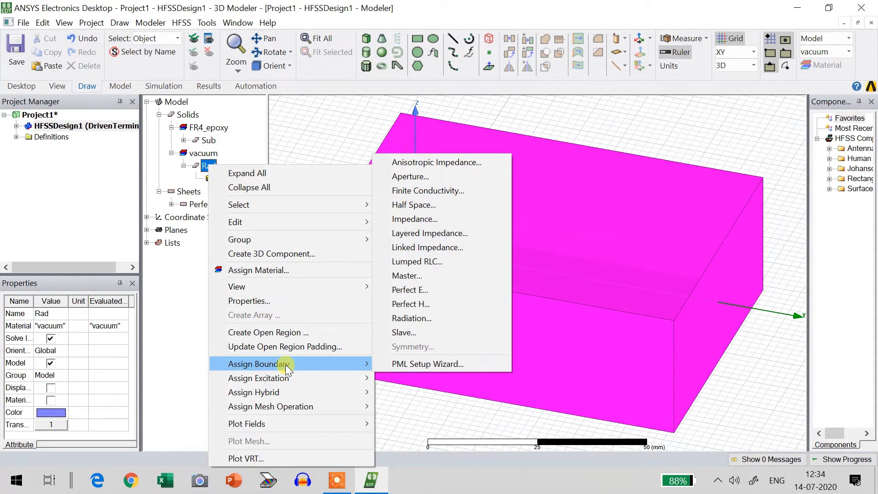
left_click(414, 318)
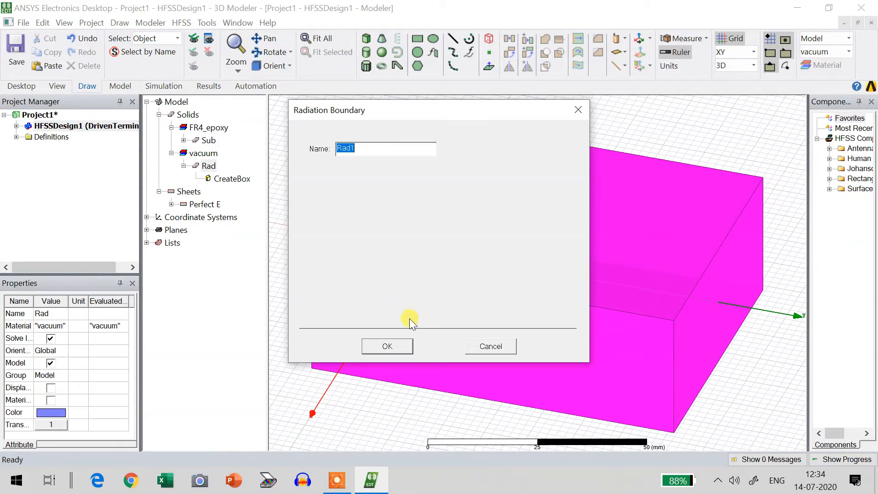
left_click(397, 345)
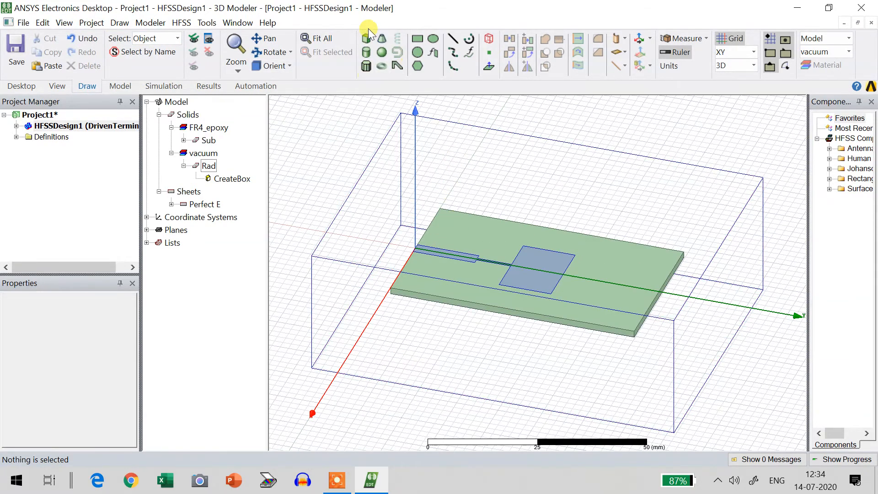
Switch the drawing grid plane to XZ
left_click(270, 52)
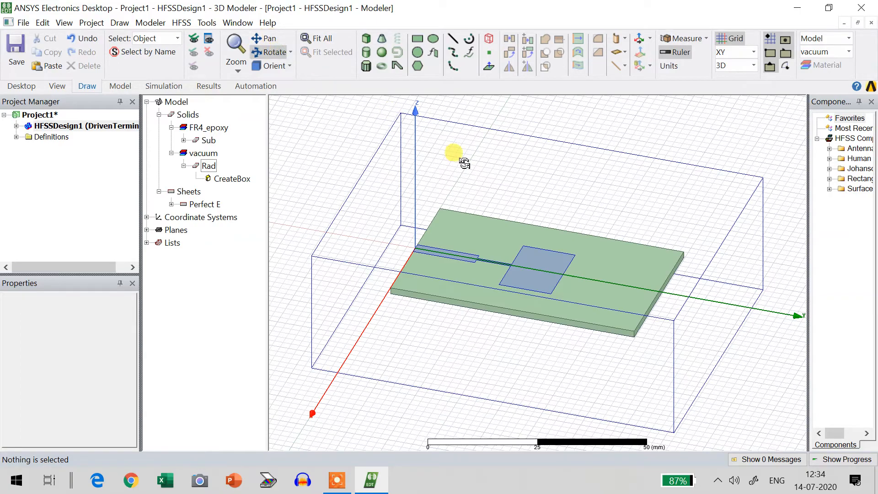
left_click_drag(464, 161, 516, 192)
left_click_drag(425, 133, 465, 217)
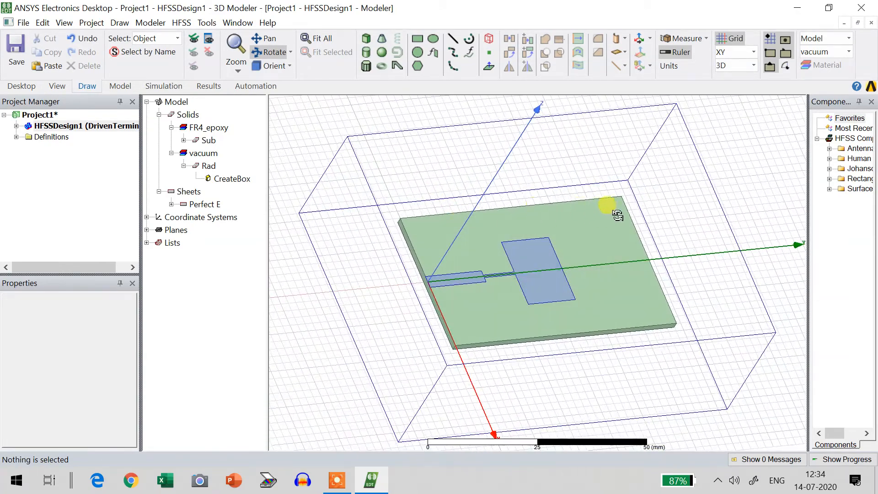
left_click_drag(636, 196, 635, 189)
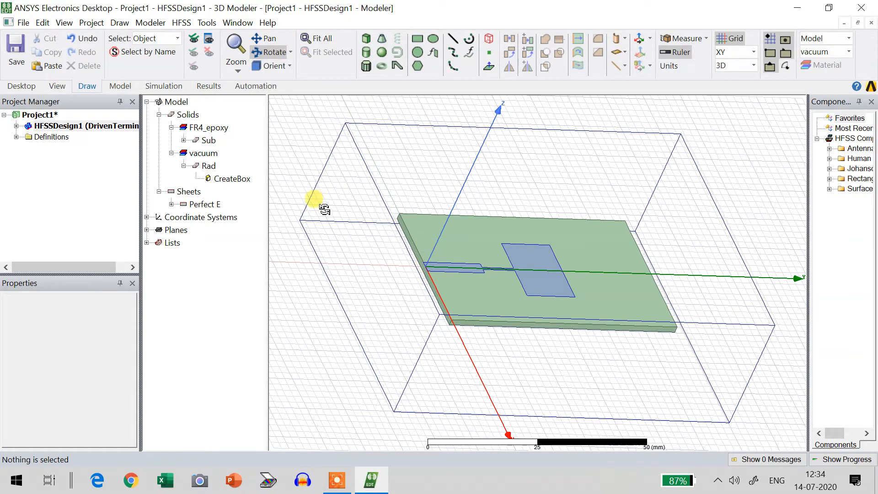
key("Escape")
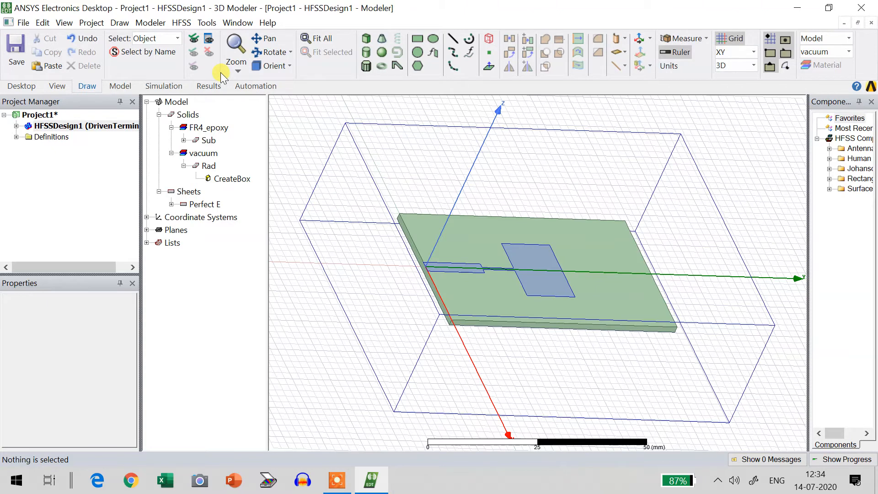
left_click(143, 25)
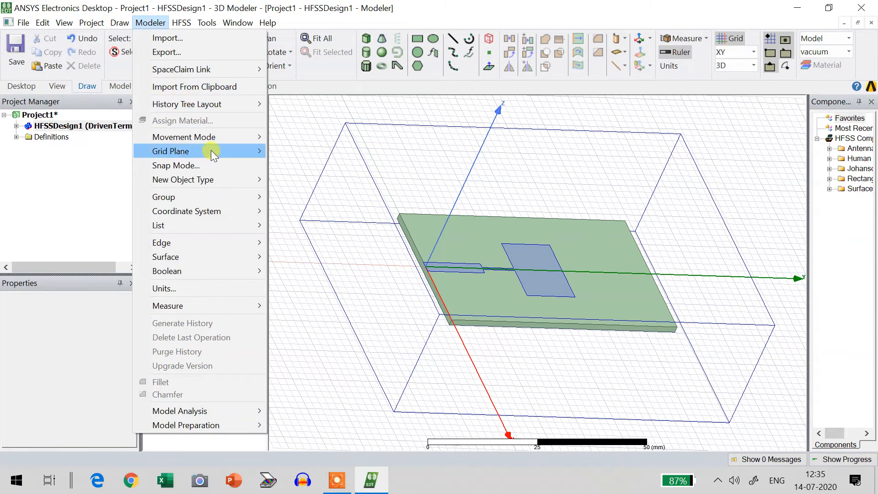
mouse_move(210, 150)
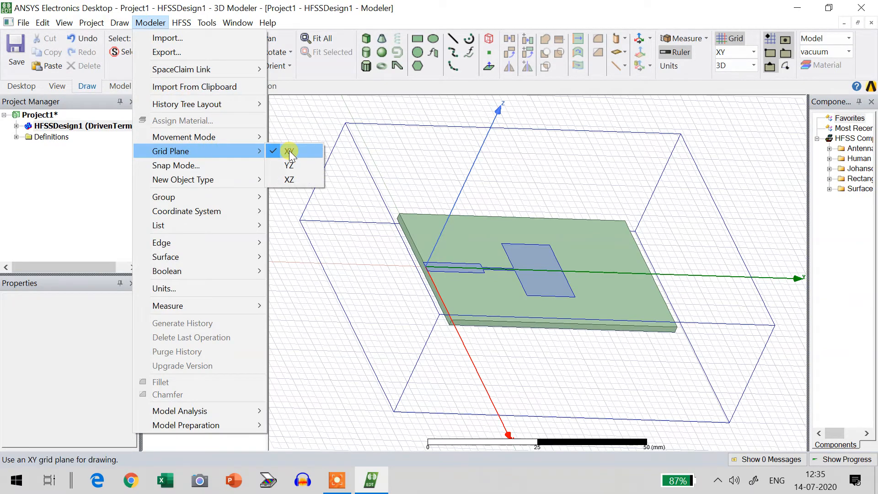
left_click(289, 178)
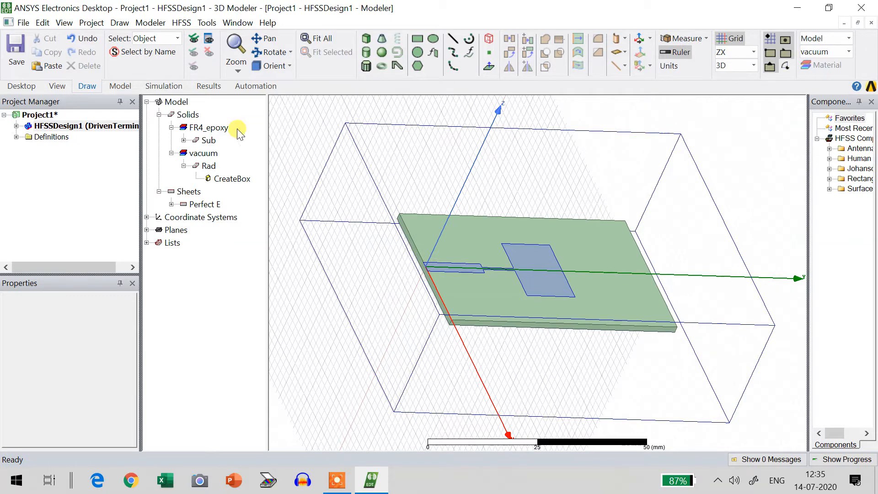
Draw a rectangle of about 12 × 6 mm on the XZ plane, starting at about -4, 0, 26 mm
left_click(120, 22)
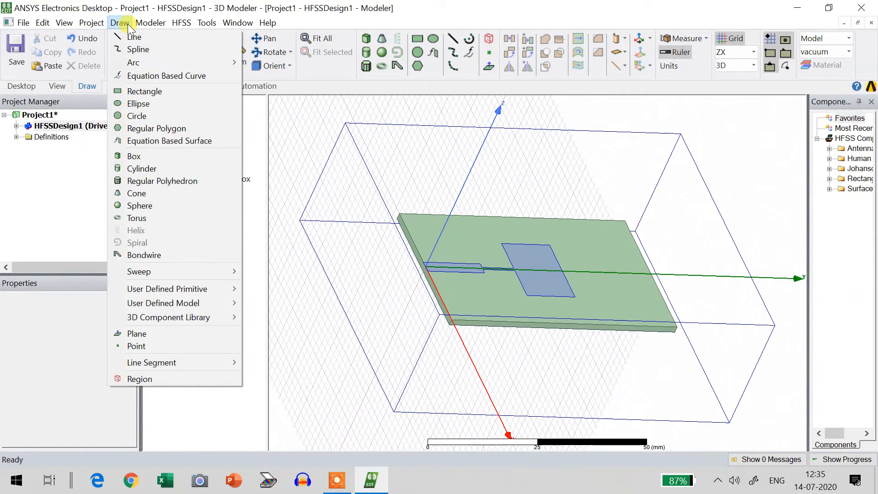
left_click(164, 91)
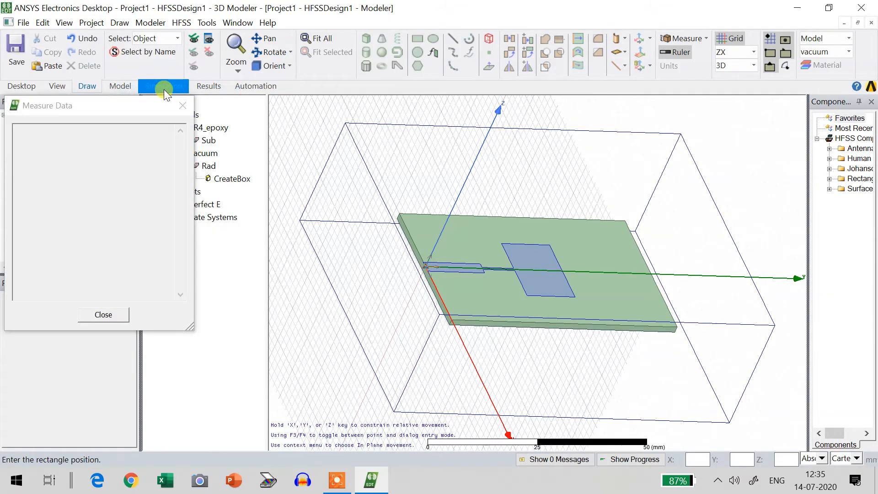
left_click(458, 173)
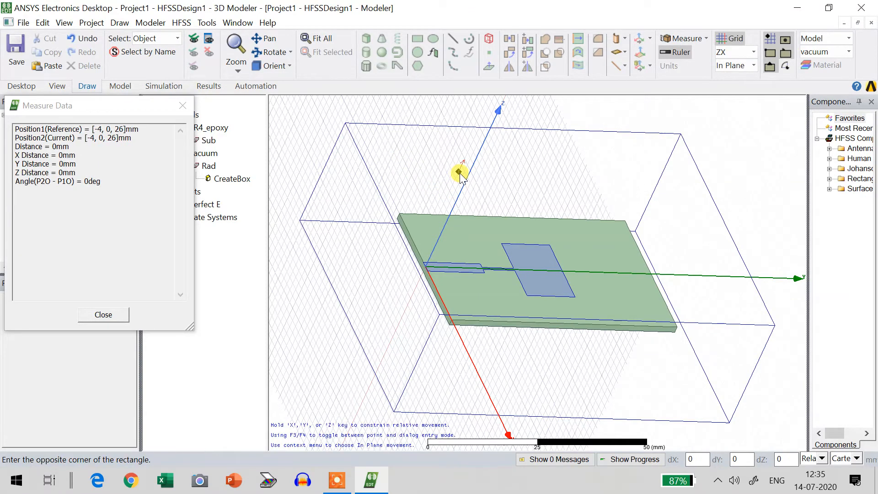
left_click(488, 178)
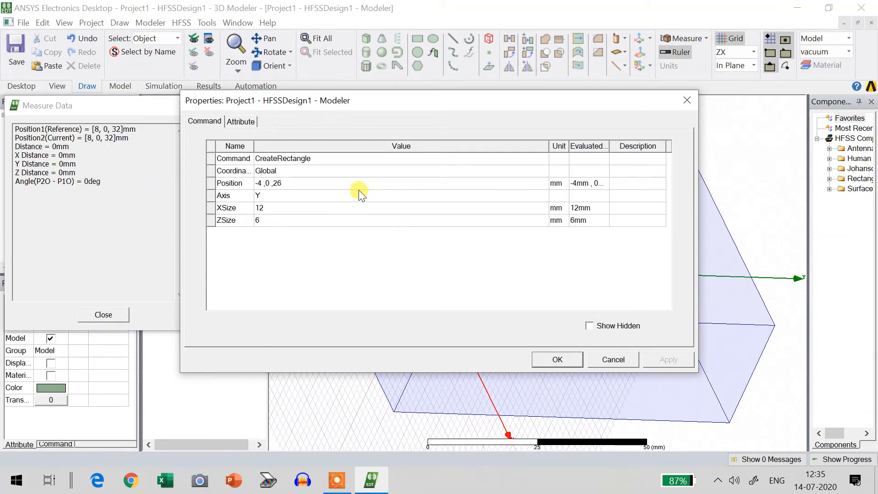
Set the new rectangle's position to -1.5295, 0, 0 mm, its XSize to 3.059 mm and its ZSize to -1.6 mm
left_click(282, 182)
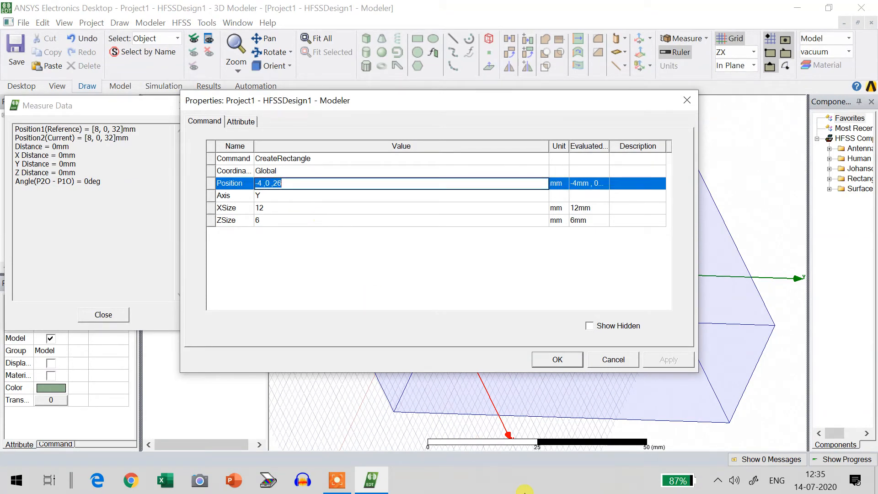
key("BackSpace")
type("-1.5295,0,0")
left_click(262, 208)
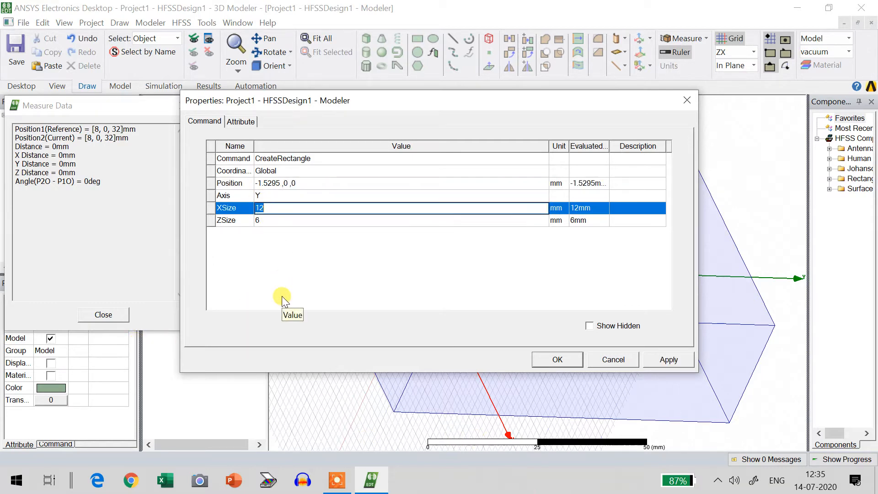
type("3.059")
left_click(261, 220)
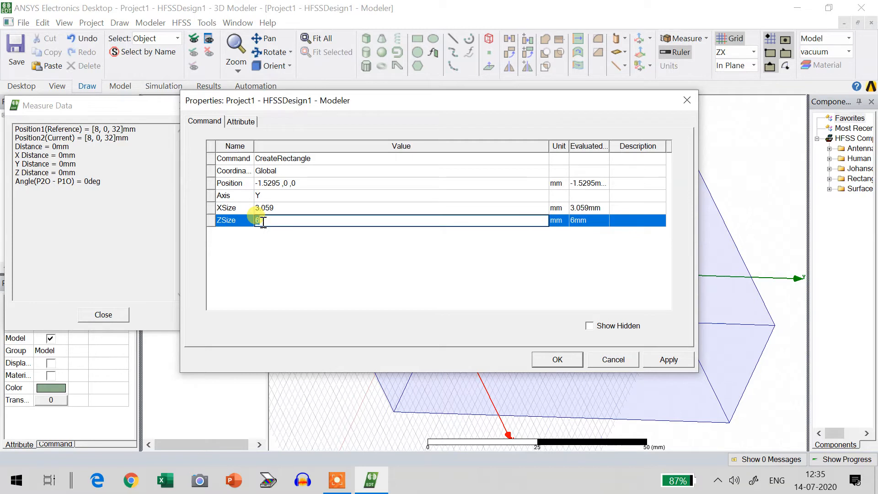
type("-1.6")
left_click(663, 359)
left_click(559, 359)
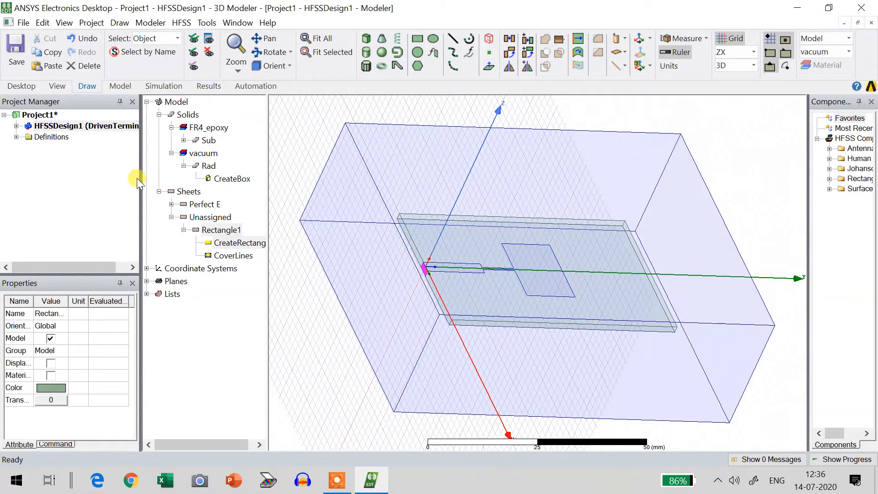
Rename the feed-edge rectangle as Lumped_Port in its attributes
double_click(228, 233)
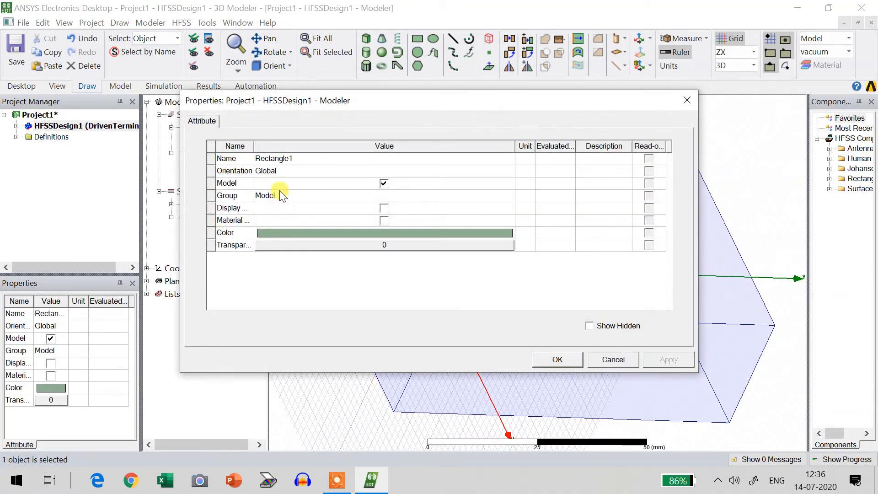
left_click(287, 159)
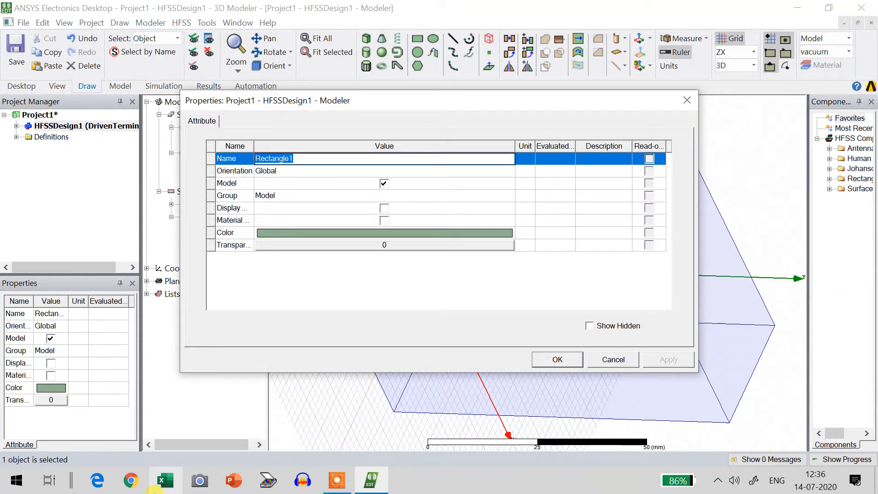
type("Lumped")
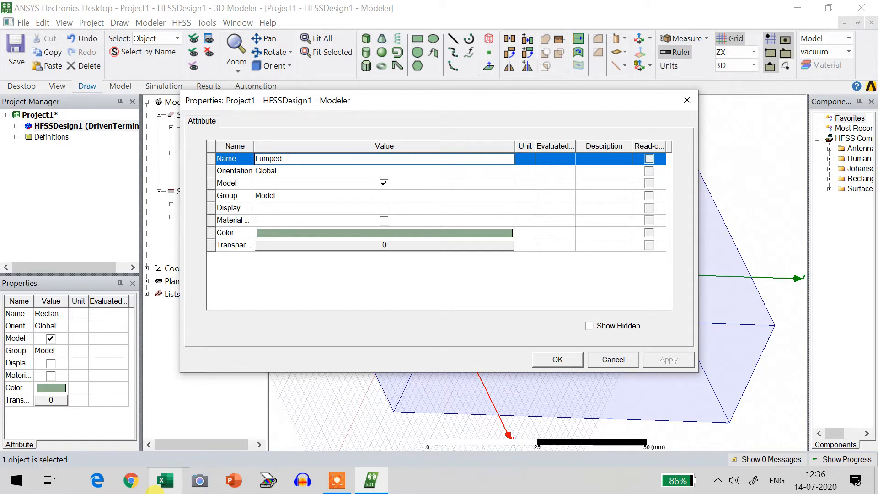
type("_Port")
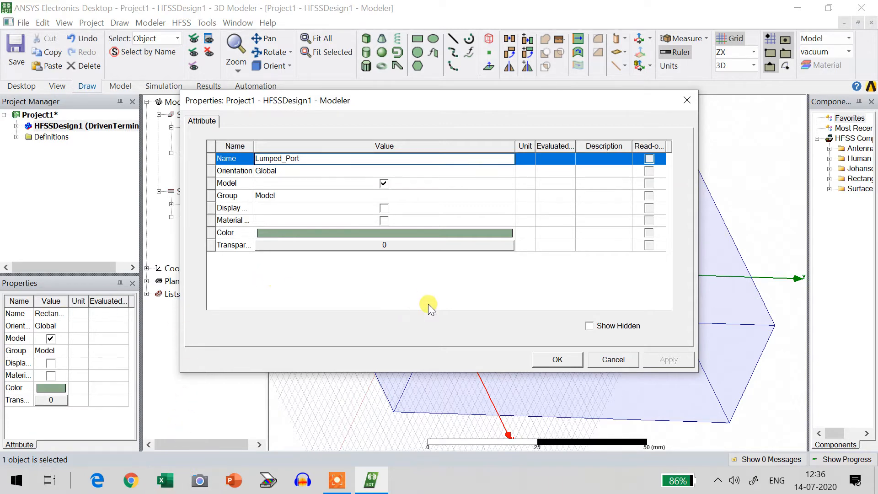
Set the port rectangle's colour to bright green and its transparency to 0.6, and apply the attributes
left_click(427, 233)
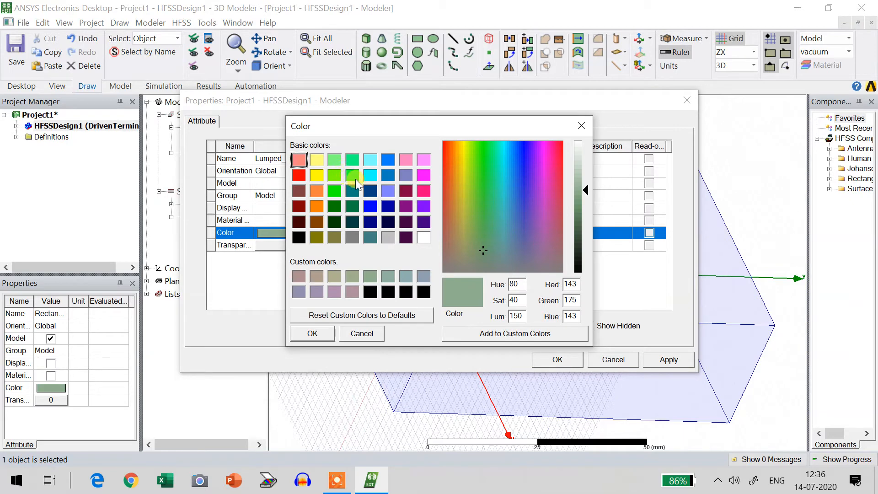
left_click(334, 190)
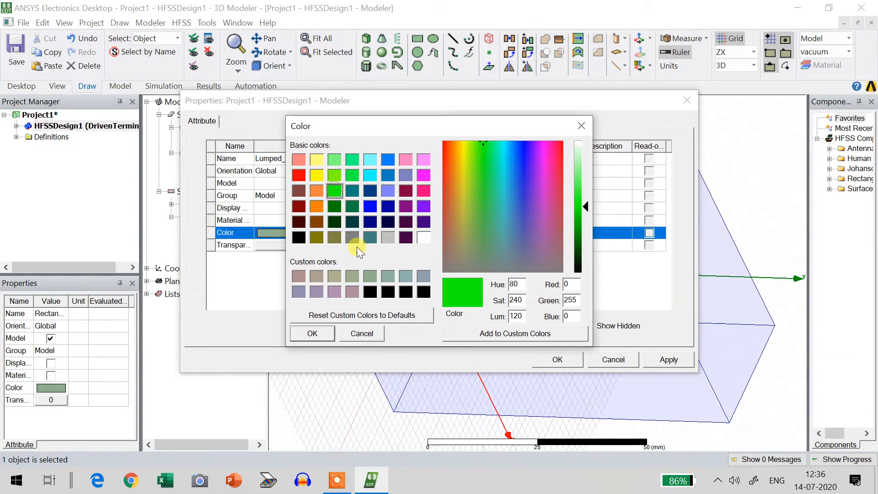
left_click(311, 333)
left_click(424, 243)
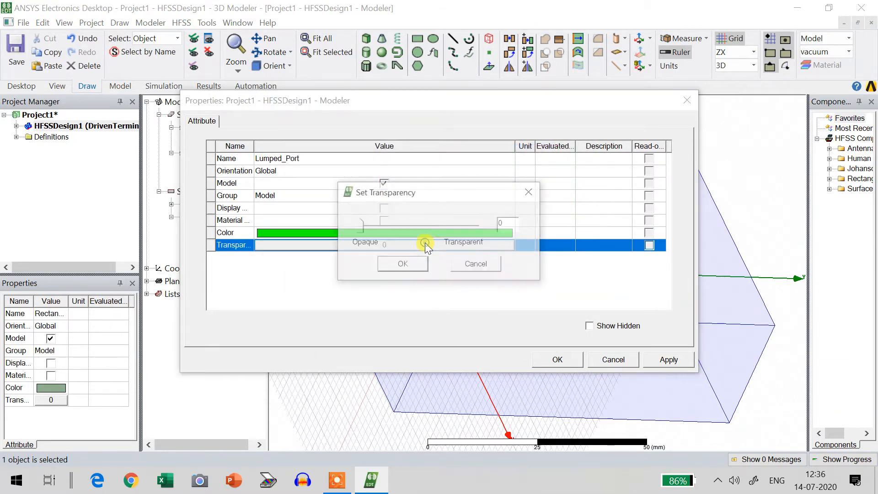
mouse_move(423, 225)
left_mouse_down()
mouse_move(451, 224)
mouse_move(430, 225)
left_mouse_up()
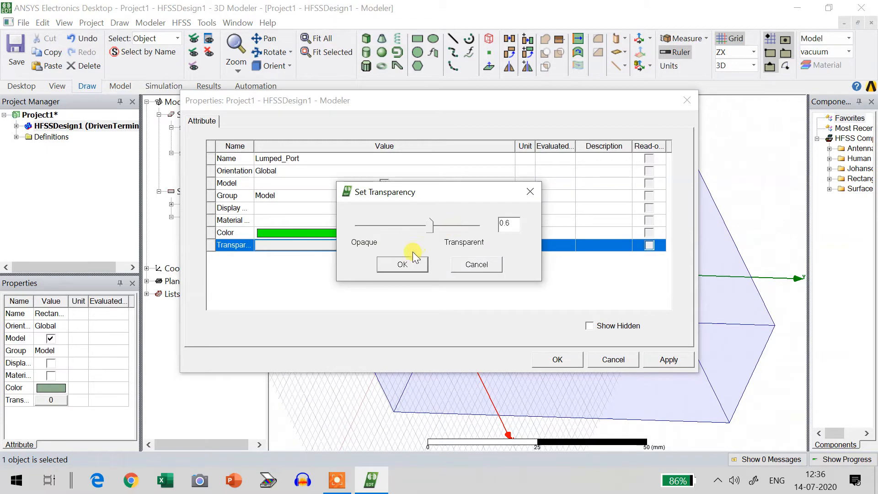
left_click(414, 257)
left_click(666, 359)
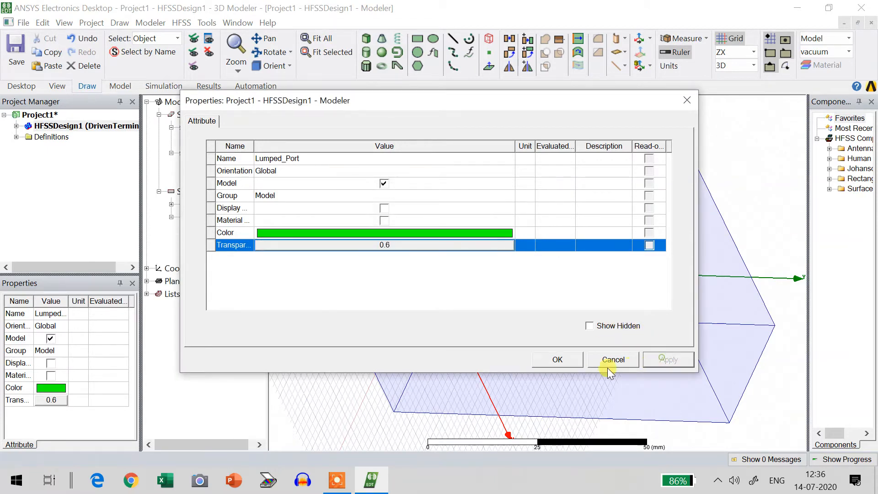
left_click(557, 359)
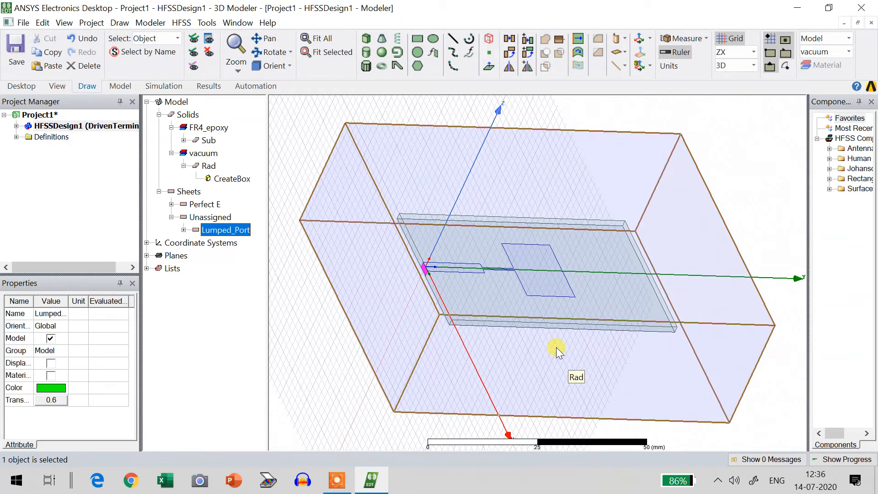
Assign a Lumped Port excitation to the Lumped_Port sheet with Ground as the reference conductor, keeping port name 1
left_click(184, 229)
right_click(238, 231)
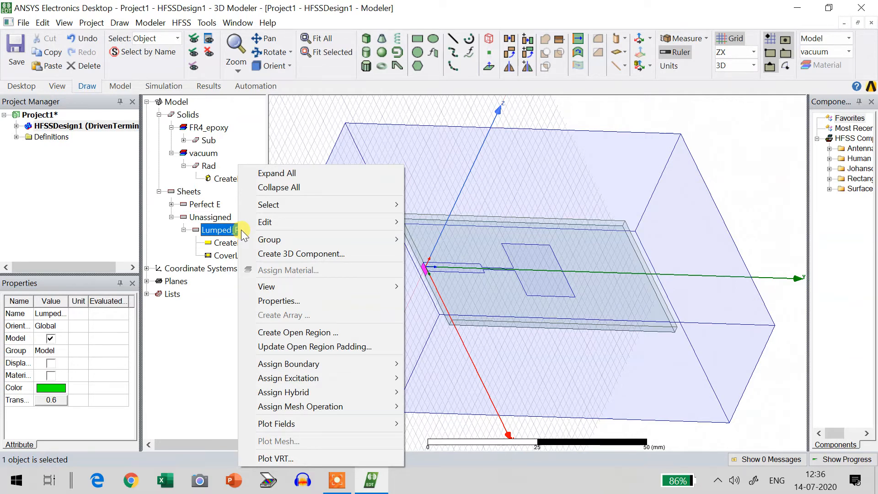
mouse_move(336, 383)
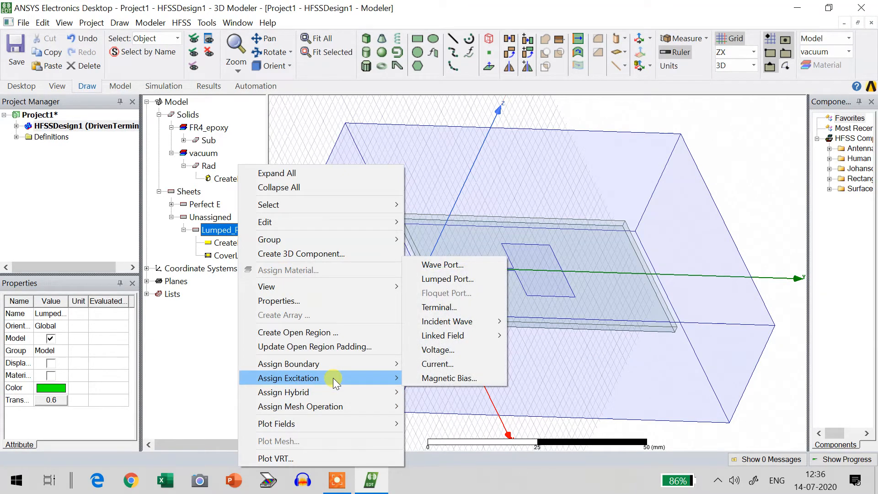
left_click(451, 279)
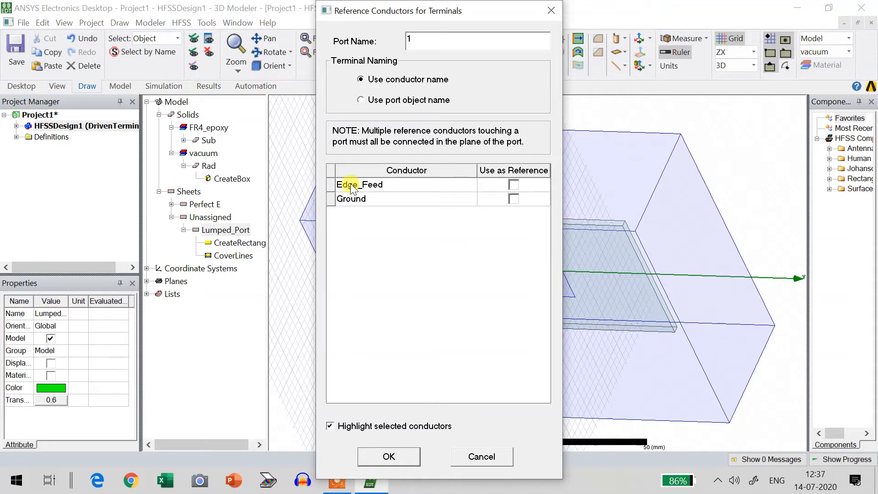
left_click(514, 198)
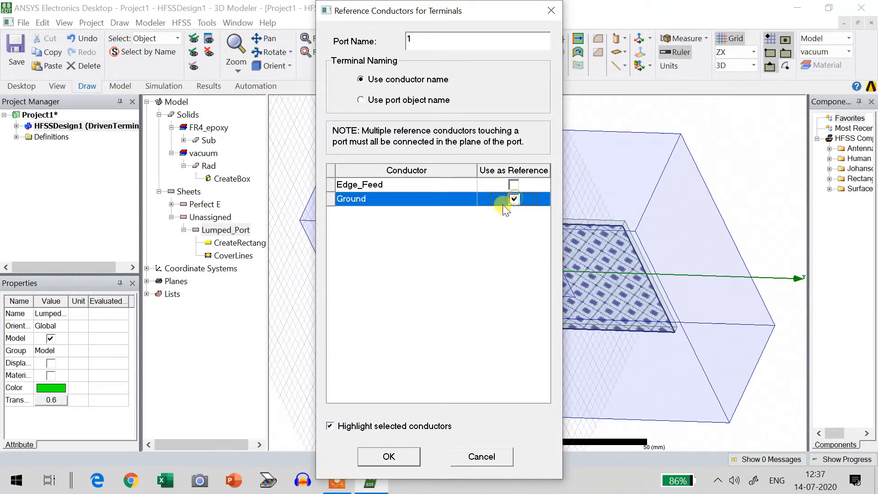
left_click(402, 455)
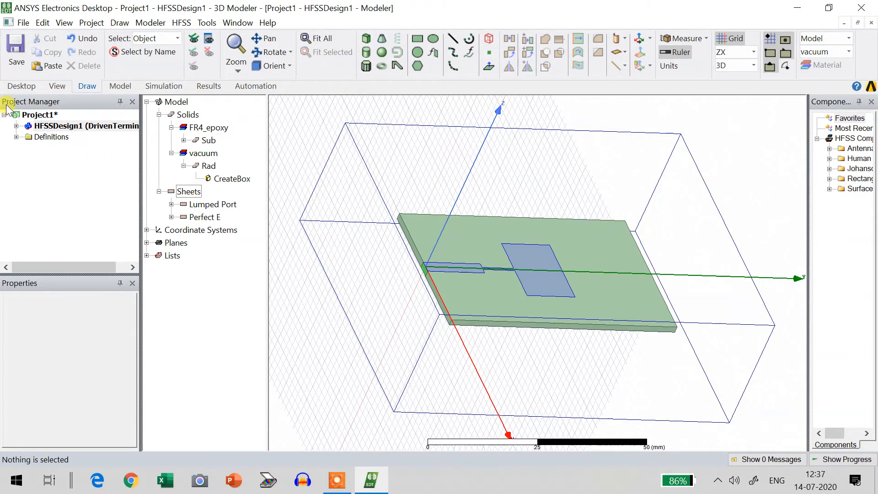
Add a solution setup with a single solution frequency of 5.2 GHz and a maximum of 15 passes
left_click(186, 27)
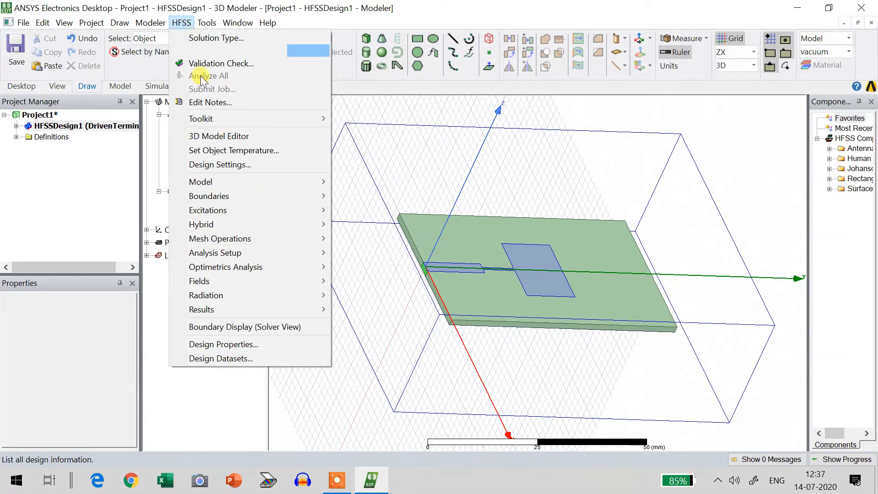
mouse_move(252, 258)
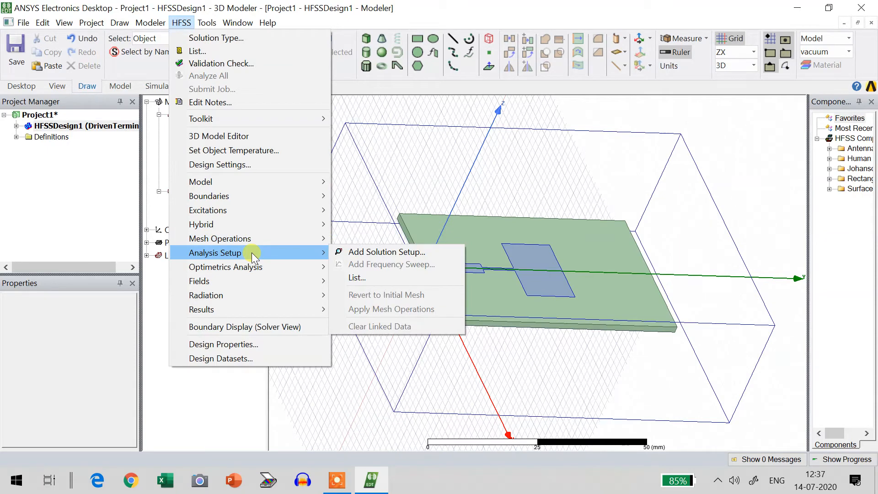
left_click(372, 253)
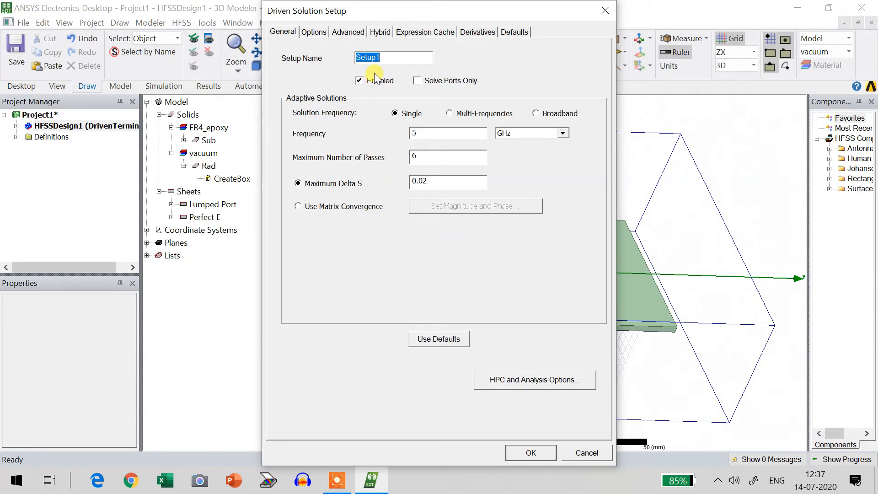
left_click(418, 132)
type(".2")
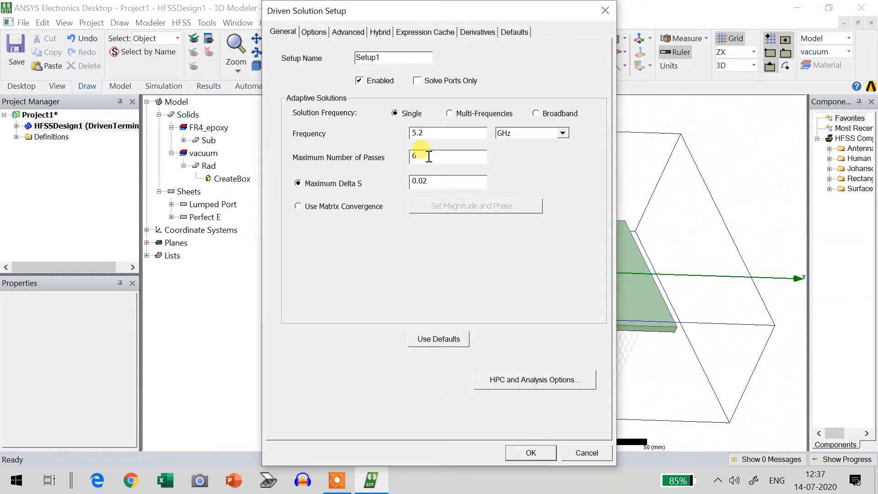
left_click_drag(428, 156, 403, 157)
type("15")
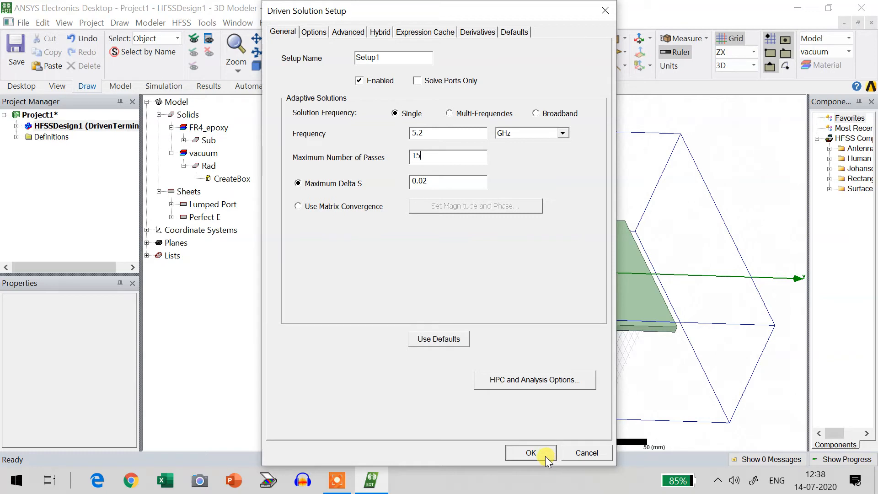
Set the setup's basis functions to Mixed Order, choose the Iterative Solver, and confirm the solution setup
left_click(320, 32)
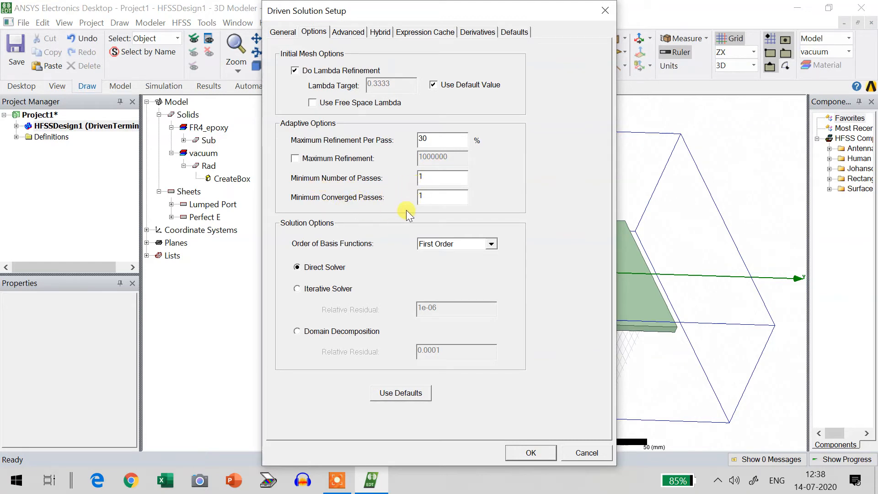
left_click(491, 244)
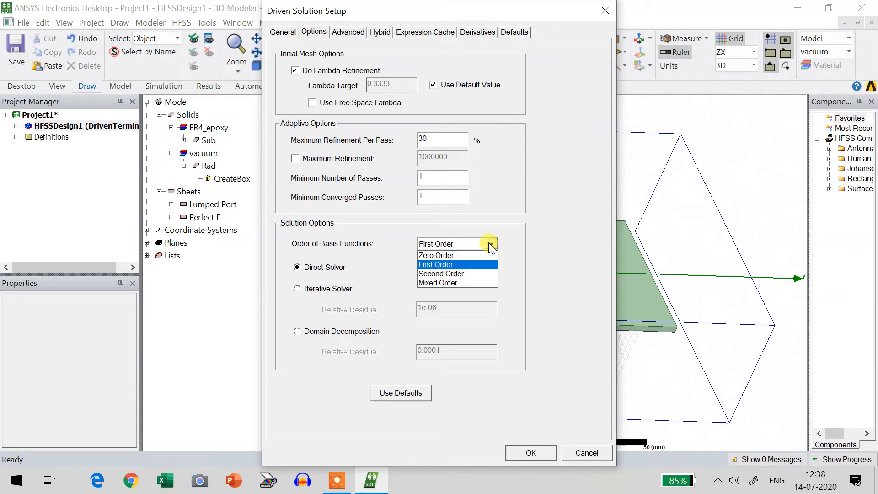
left_click(473, 280)
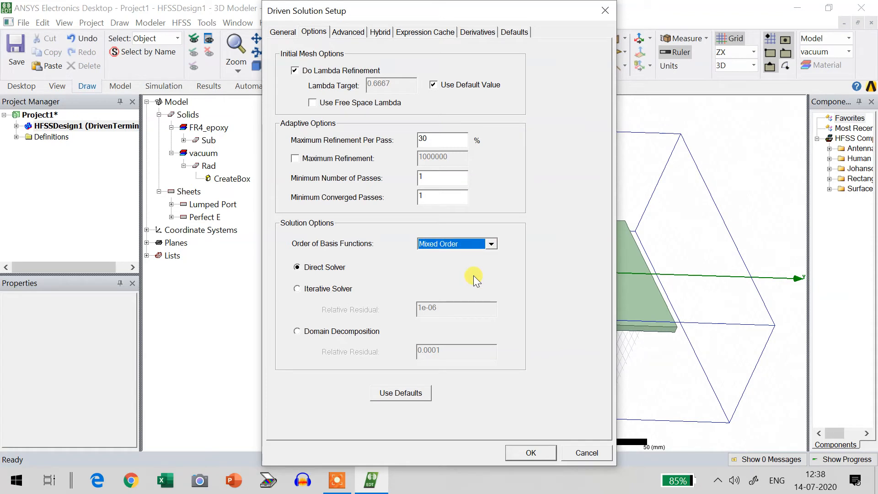
left_click(329, 290)
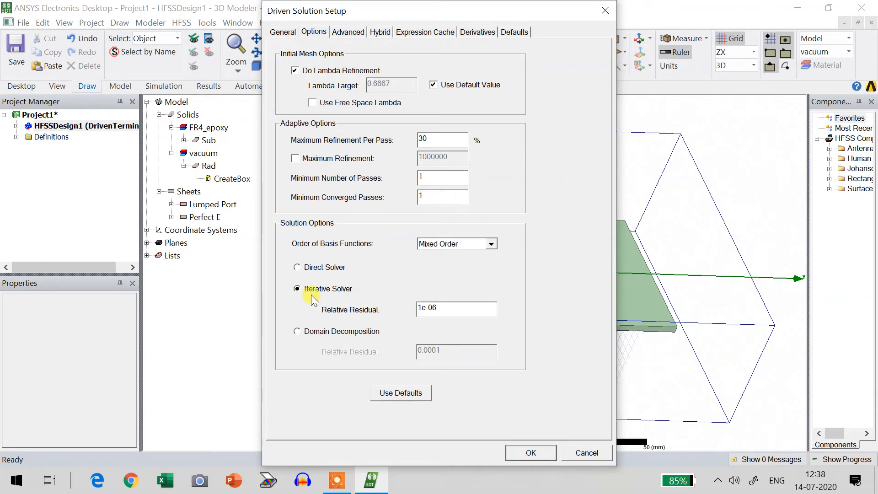
left_click(548, 454)
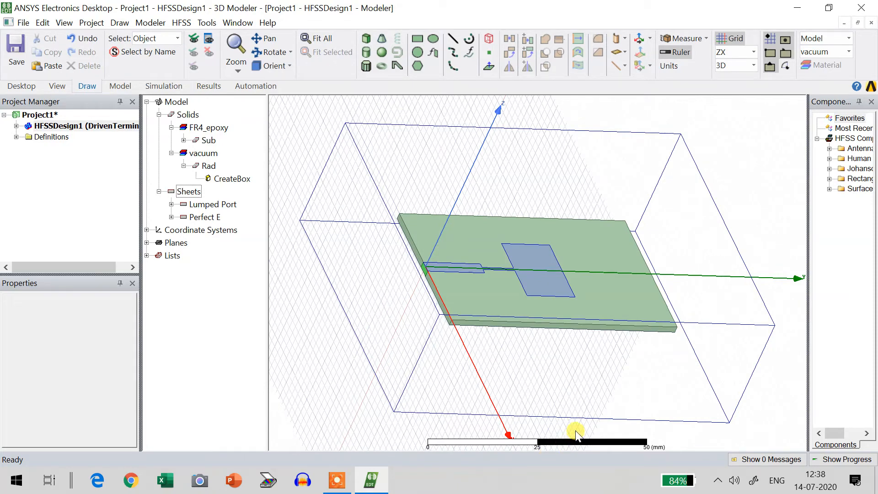
Add an interpolating frequency sweep to Setup1 and set its start frequency to 3 GHz
left_click(16, 126)
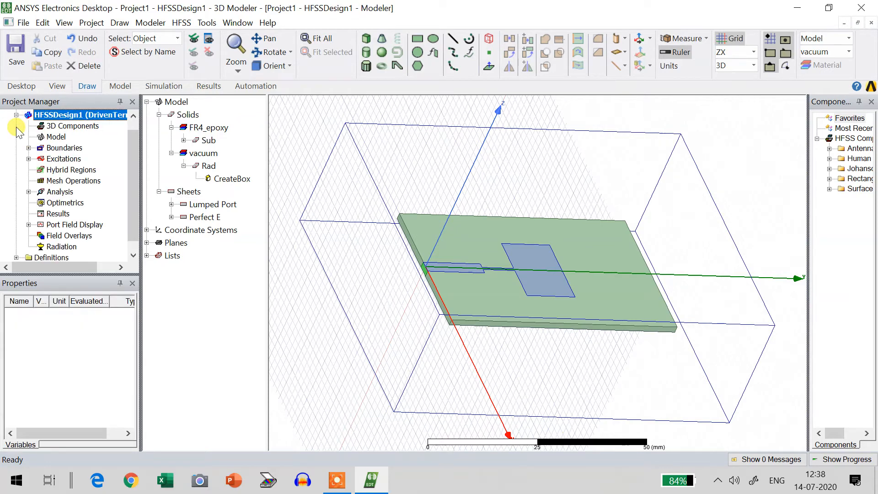
left_click(29, 192)
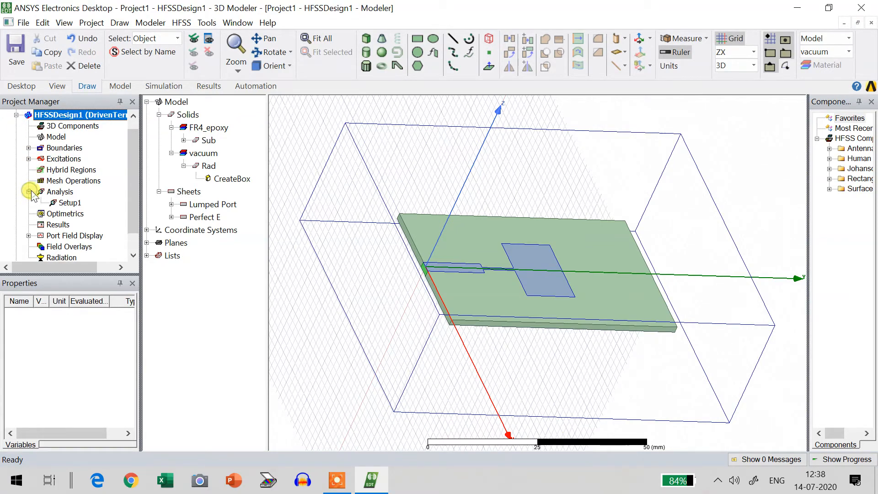
right_click(74, 204)
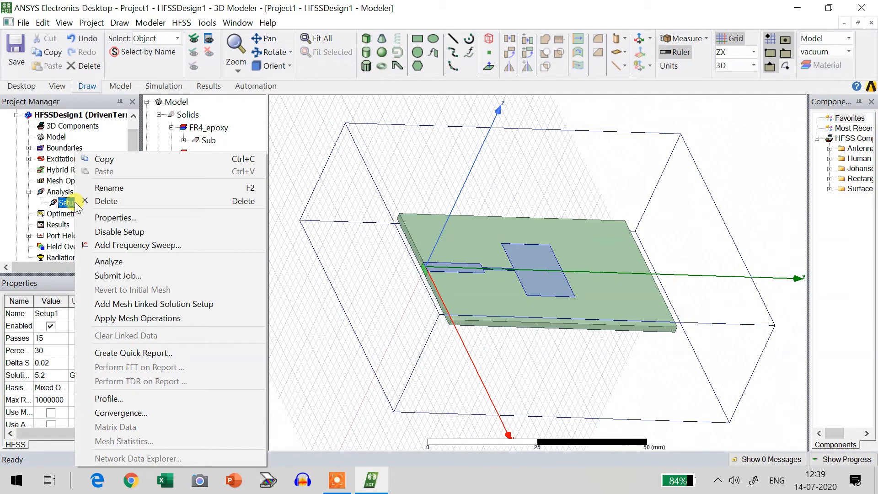
left_click(150, 245)
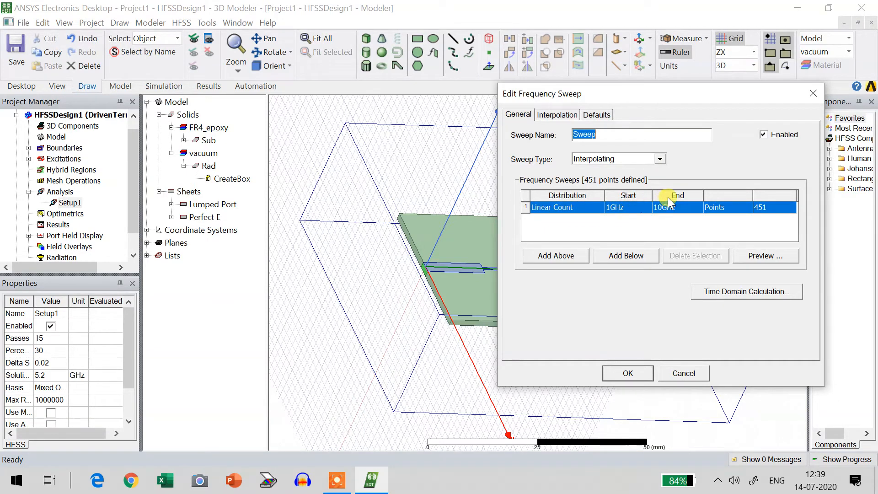
left_click(613, 209)
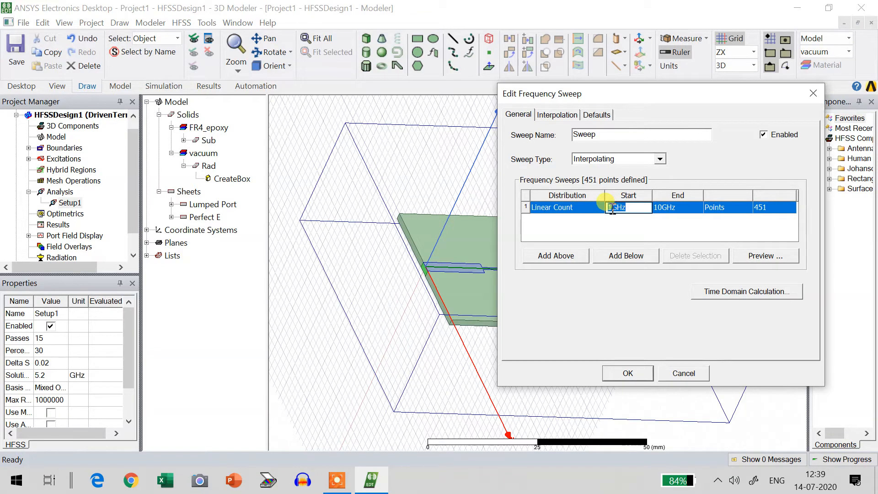
left_click(612, 209)
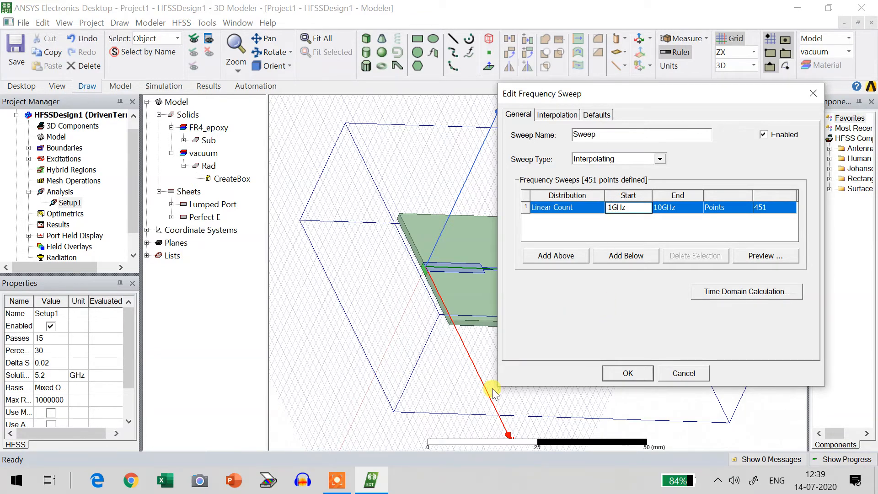
key("BackSpace")
type("3")
Set the sweep's end frequency to 7 GHz with 501 points, and confirm the frequency sweep
left_click(663, 209)
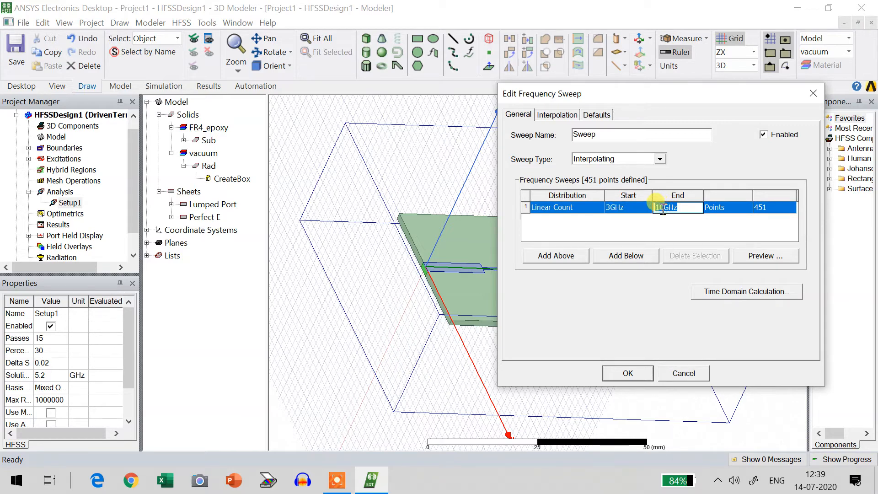
left_click_drag(654, 209, 664, 208)
key("BackSpace")
type("7")
left_click(768, 207)
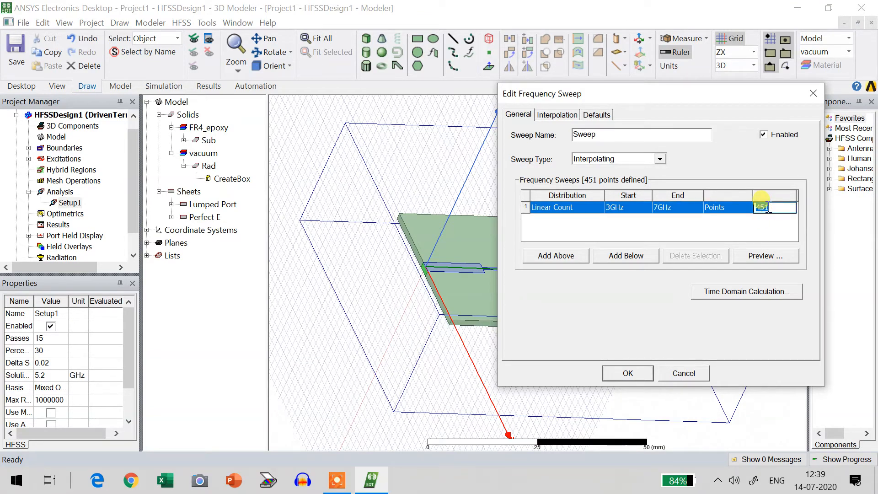
type("501")
left_click(641, 375)
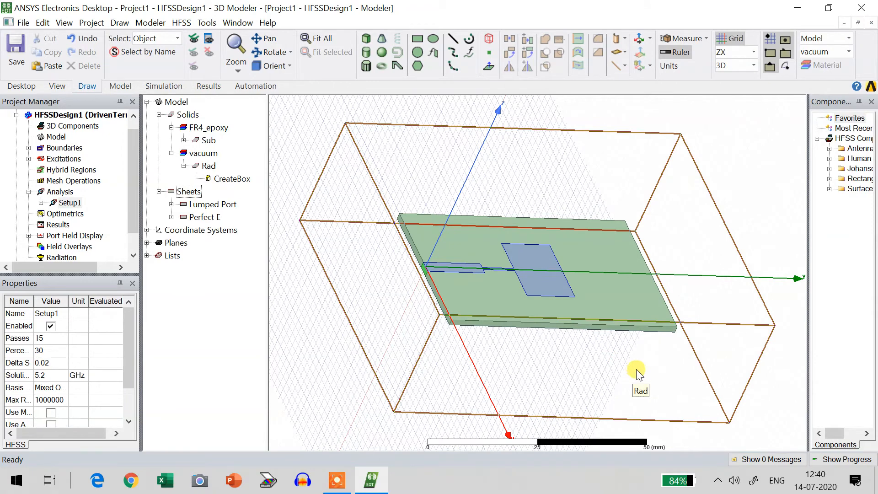
Run a validation check on the HFSS design and close its report
left_click(182, 23)
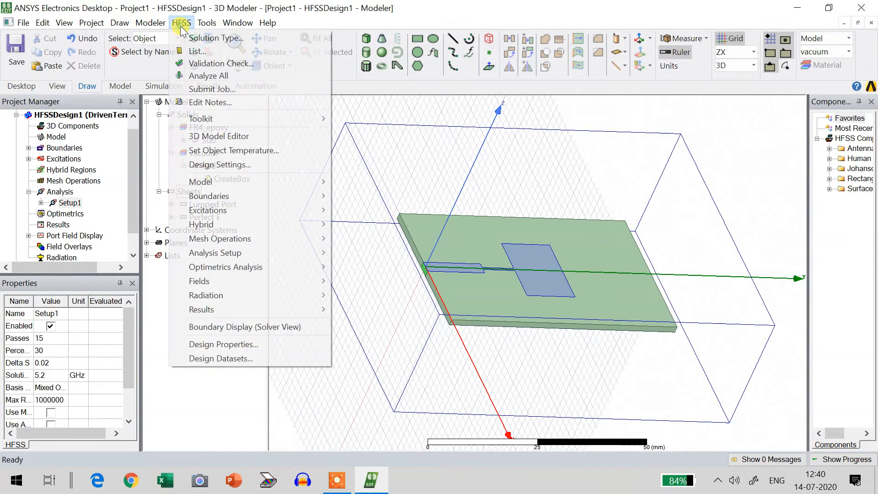
left_click(208, 64)
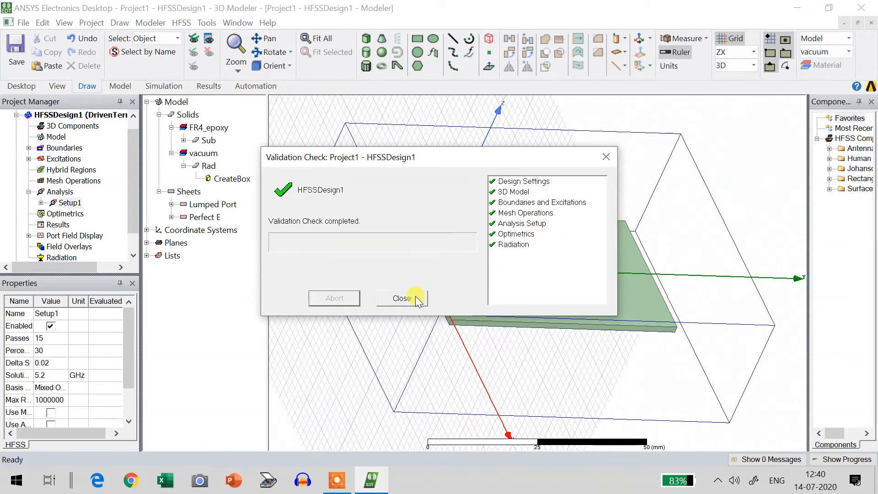
left_click(402, 298)
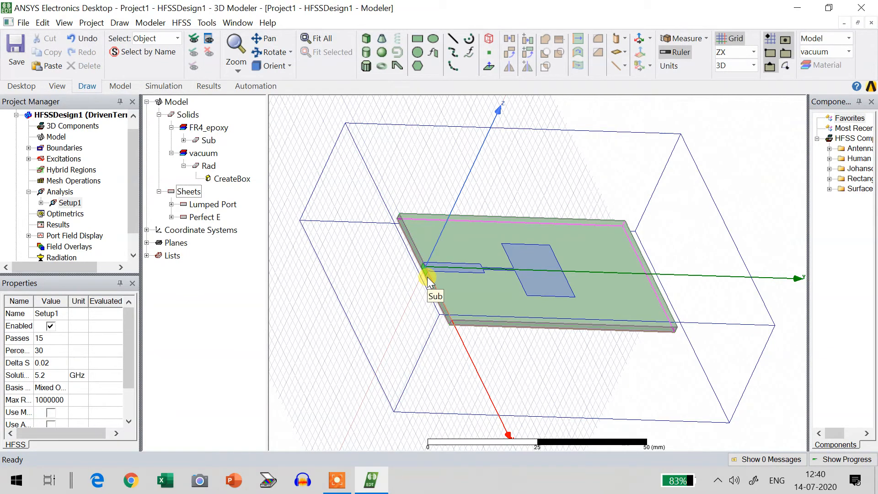
Analyze all setups, saving the project as 5.GHz_antenna in the Paavai Engineering College_15.7.2020 folder
left_click(180, 23)
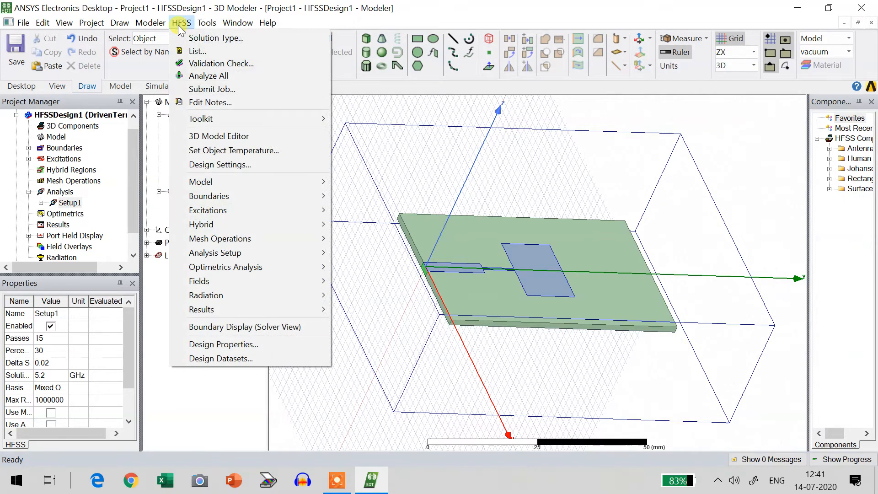
left_click(200, 76)
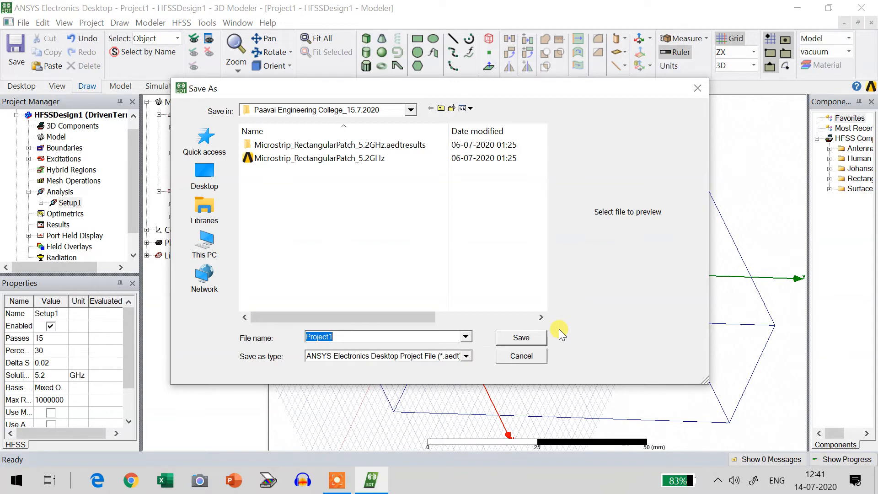
type("5.")
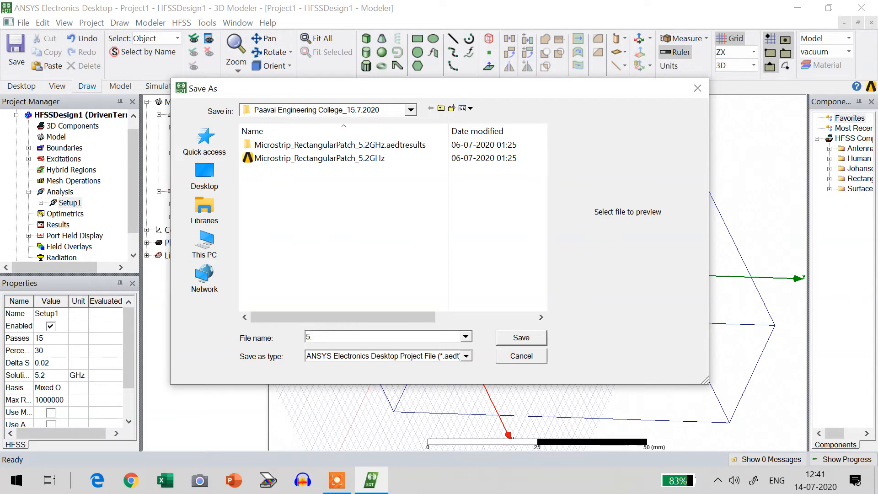
type("GHz_antenna")
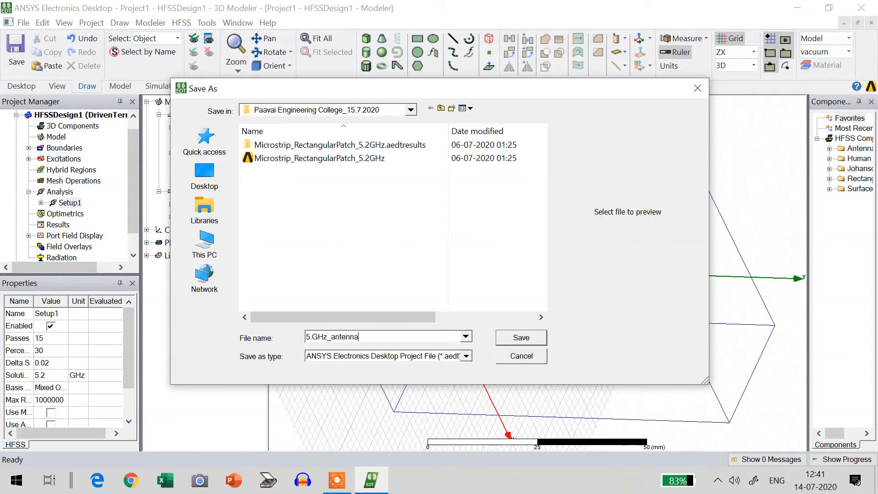
left_click(522, 338)
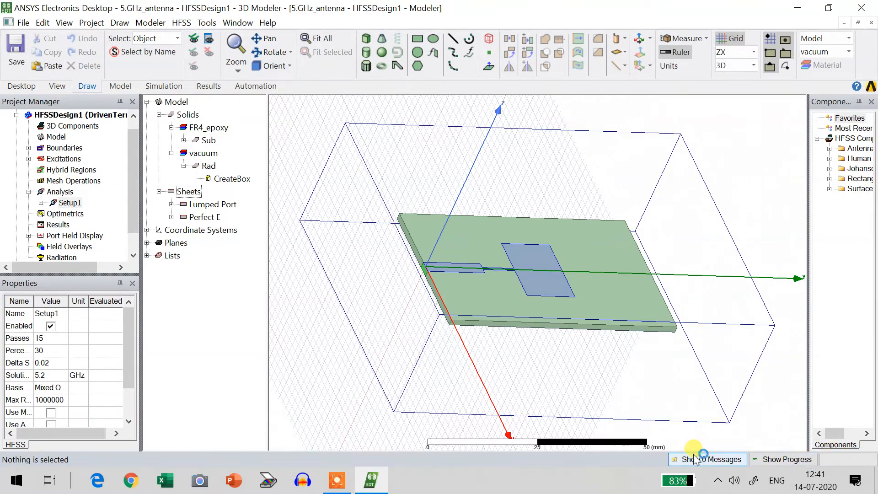
Show the simulation progress and examine the solver messages for HFSSDesign1, then shrink the message area to enlarge the model view
left_click(783, 459)
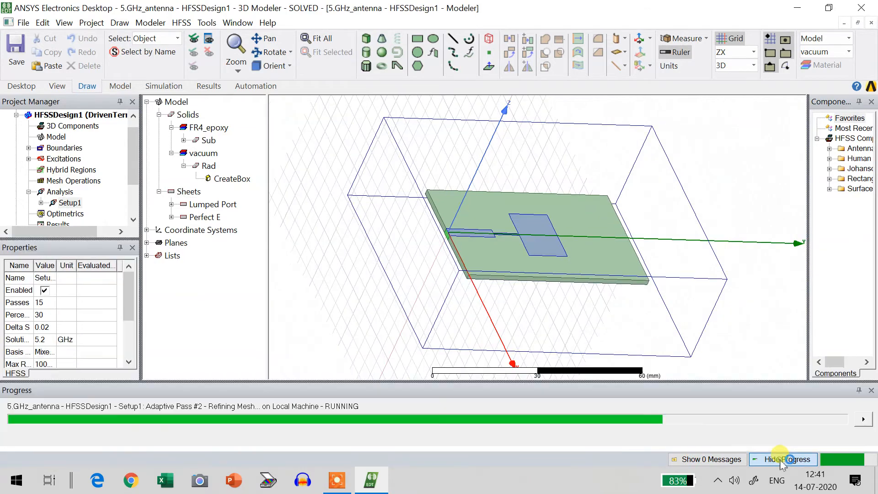
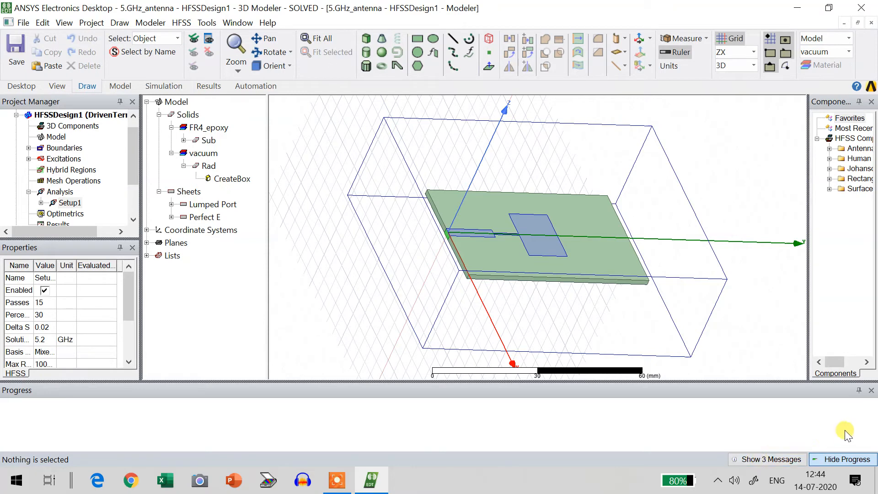
left_click(782, 460)
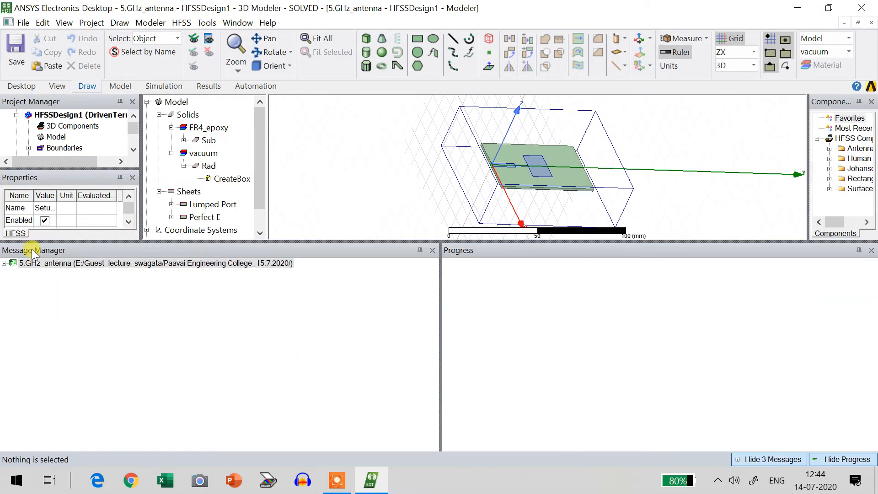
left_click(4, 263)
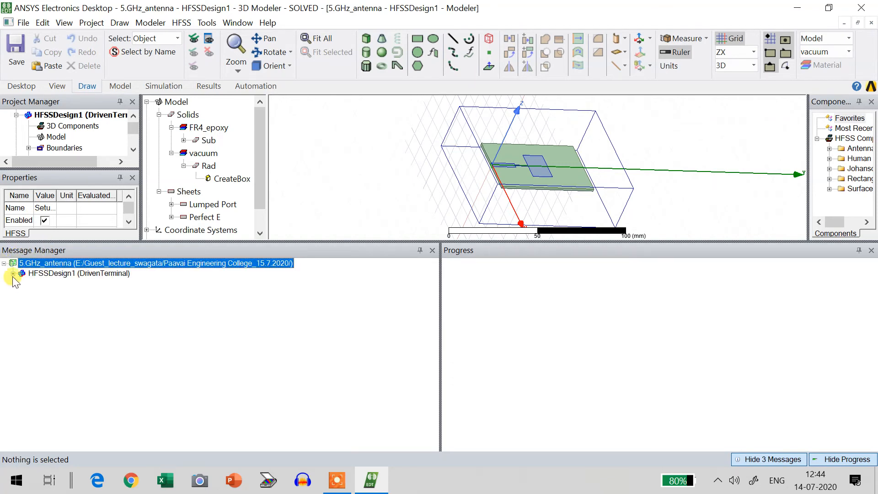
left_click(13, 274)
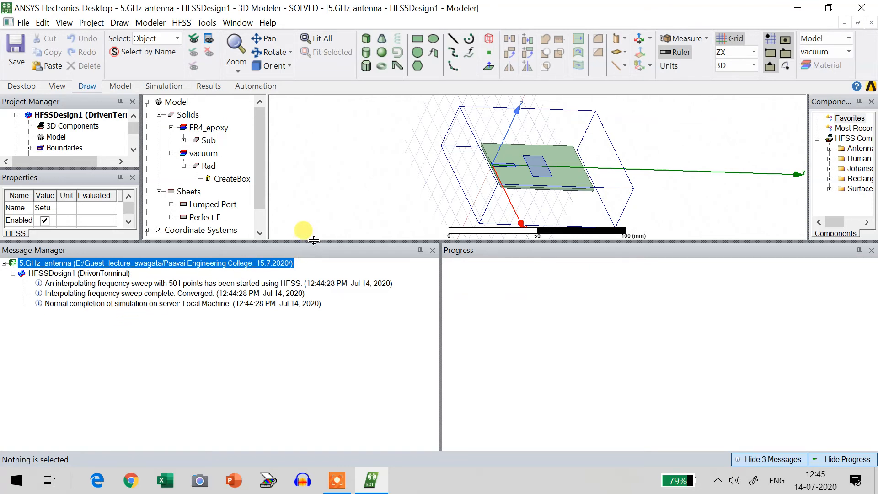
left_click_drag(314, 240, 278, 414)
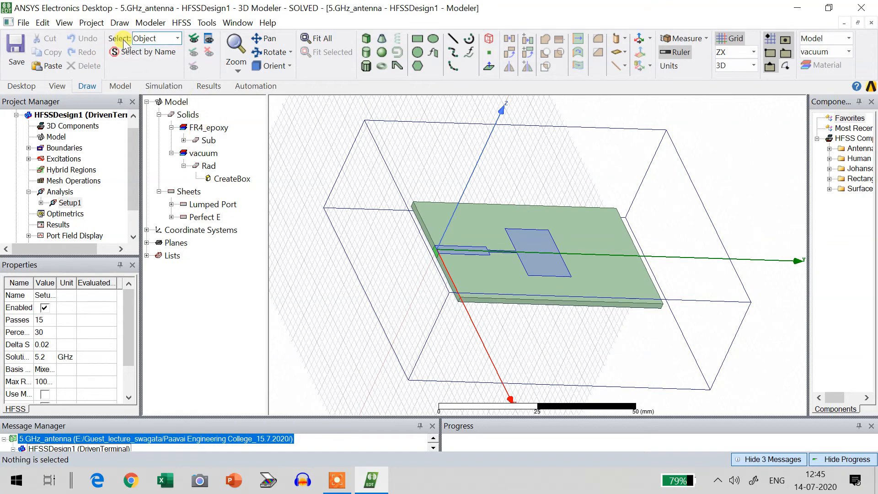
Create a rectangular terminal solution data plot of the Terminal S Parameter in dB against frequency from Setup1 : Sweep
left_click(182, 24)
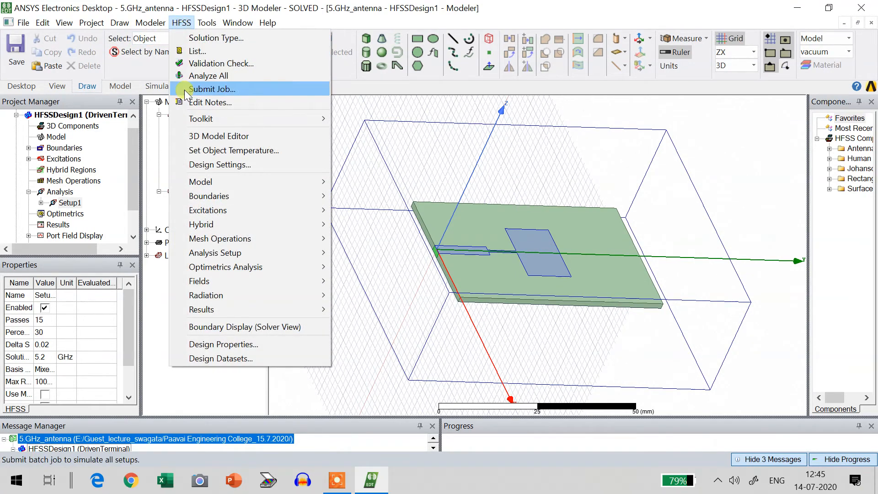
mouse_move(204, 310)
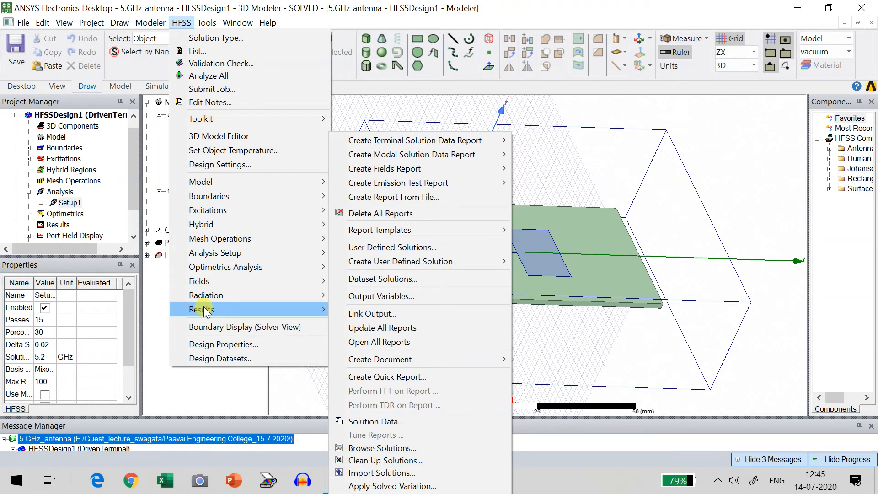
mouse_move(493, 141)
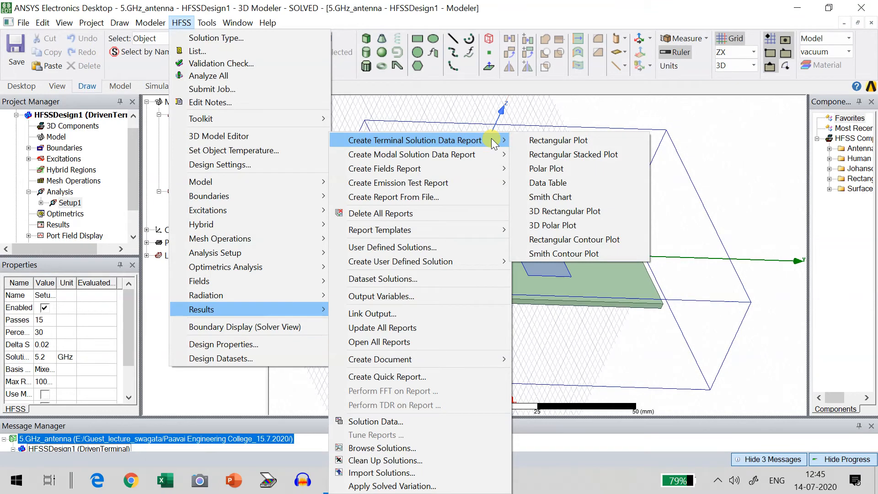
left_click(555, 141)
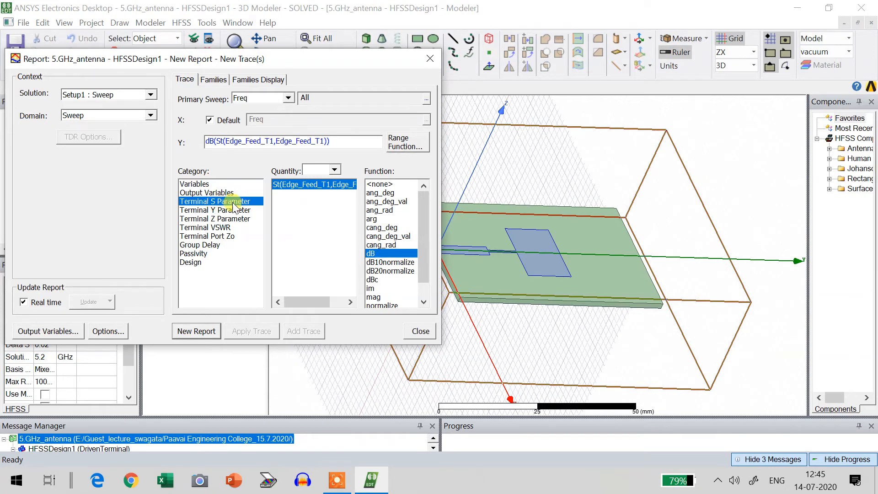
left_click(197, 330)
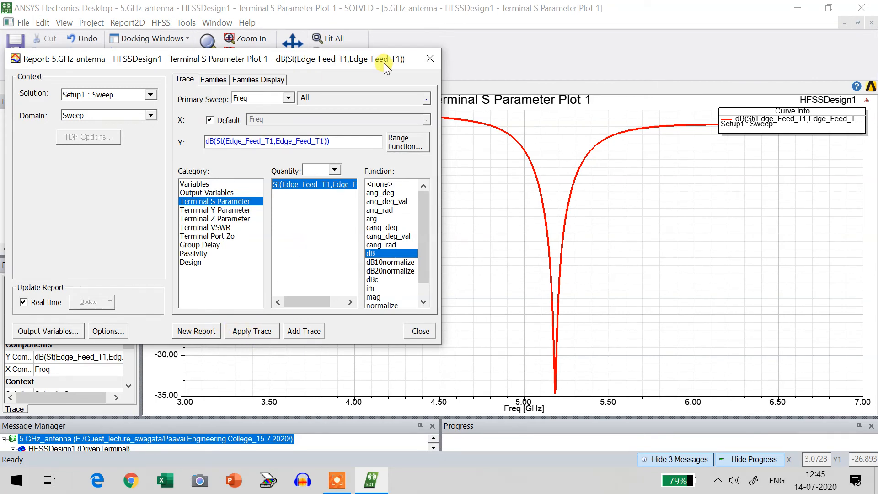
left_click(418, 329)
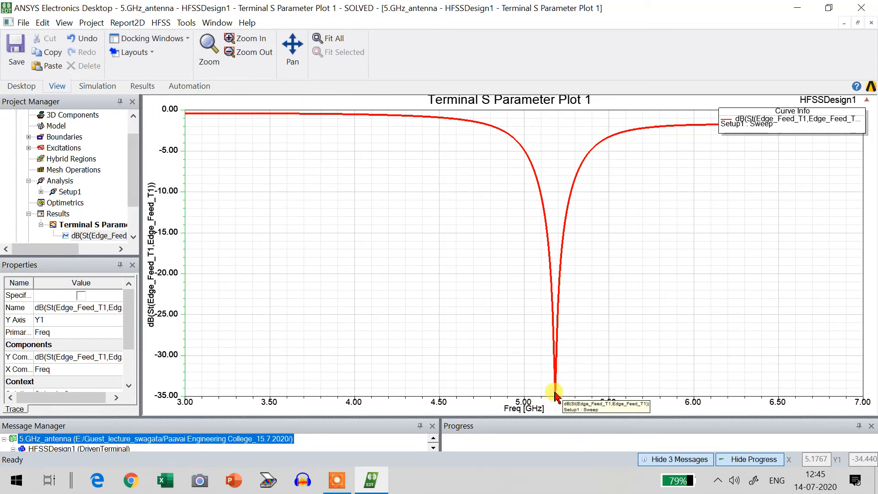
Add a marker at the lowest point of the S-parameter curve's resonance dip
right_click(447, 224)
mouse_move(487, 236)
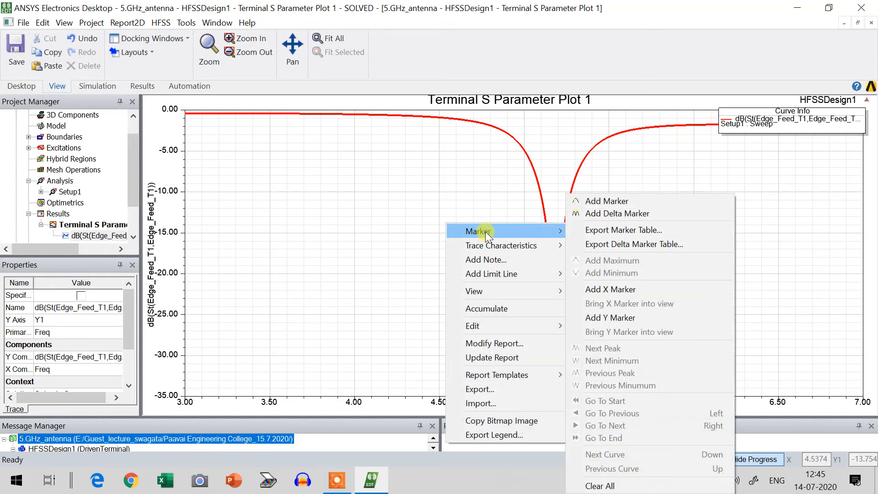
left_click(590, 201)
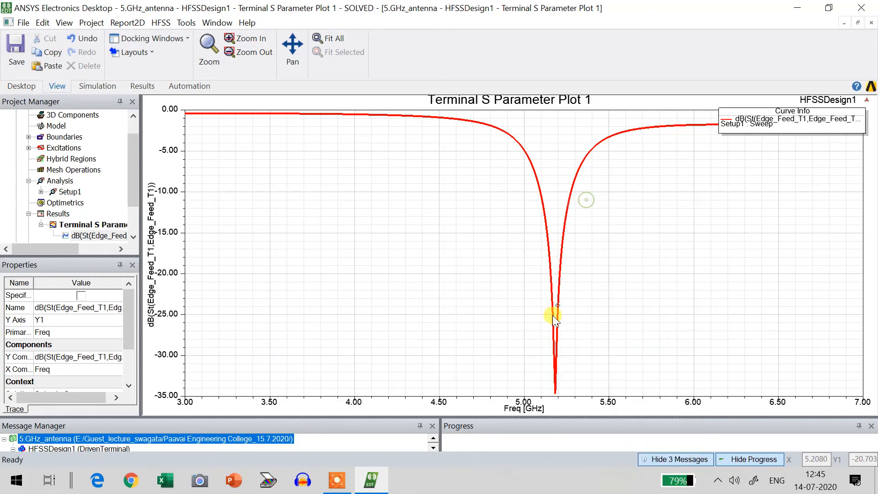
left_click(556, 396)
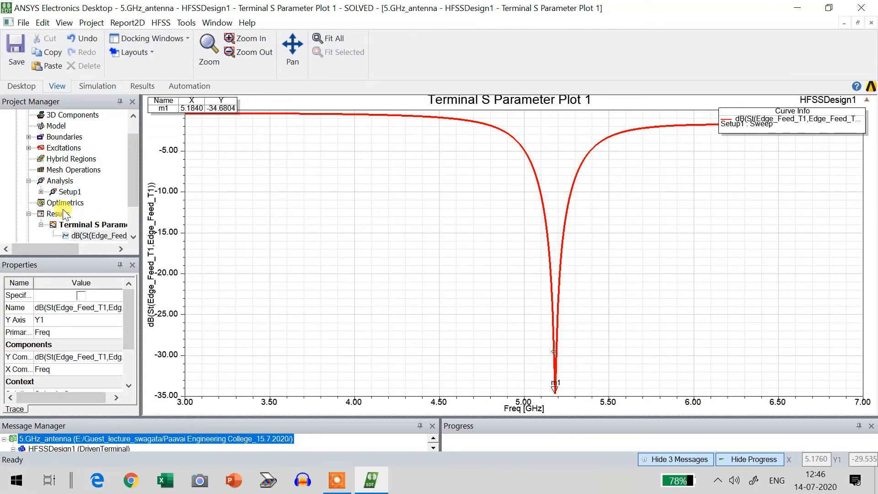
Rename the terminal S-parameter plot to Return Loss
right_click(78, 224)
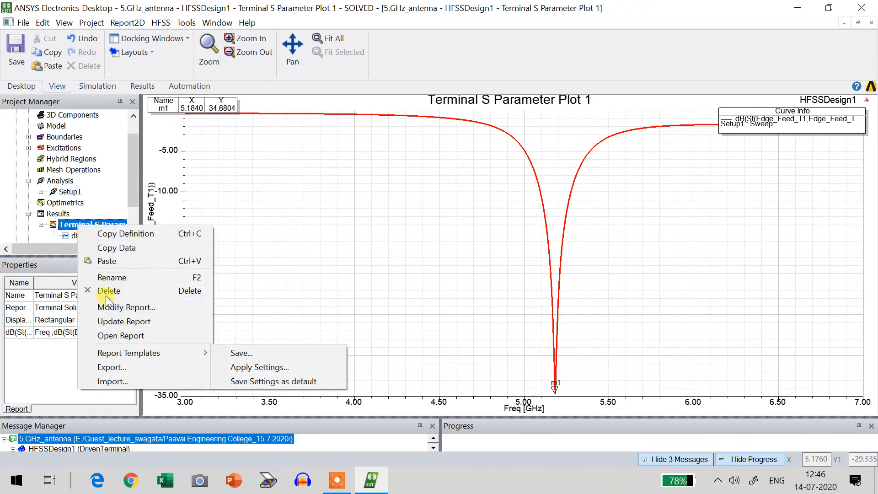
left_click(121, 277)
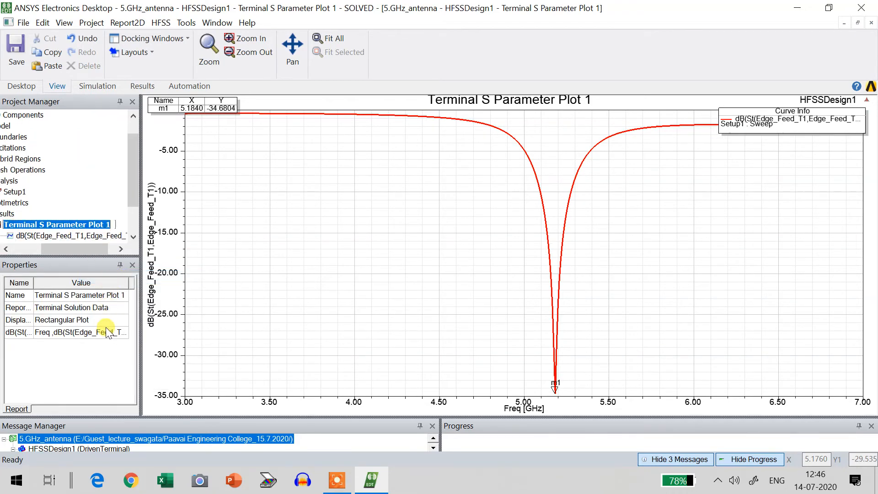
type("Return")
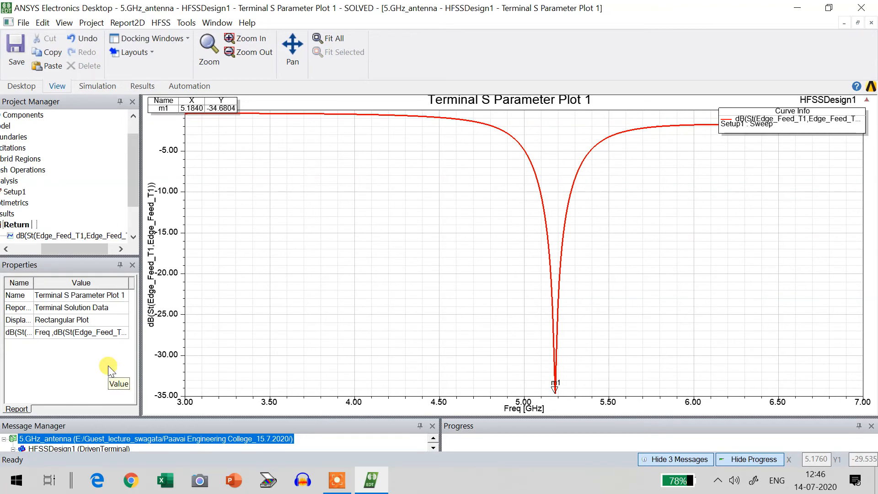
type(" Loss")
key("Return")
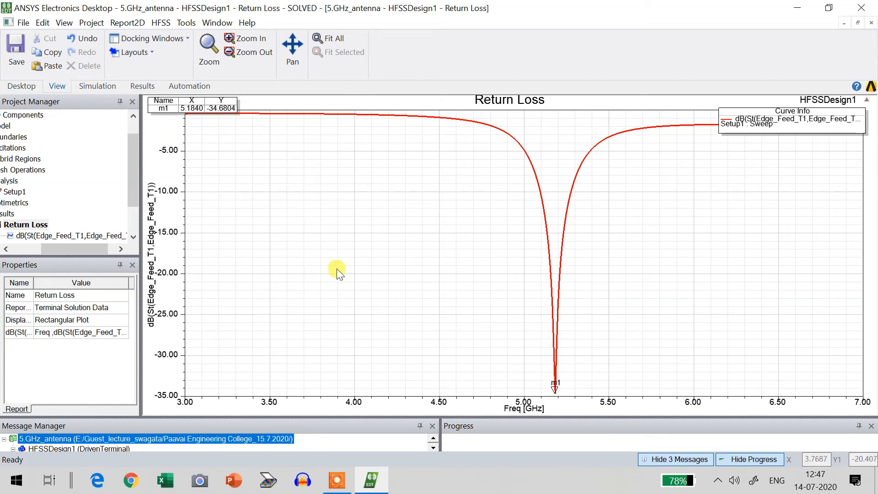
Close the Return Loss plot window to return to the 3D antenna model
left_click(137, 86)
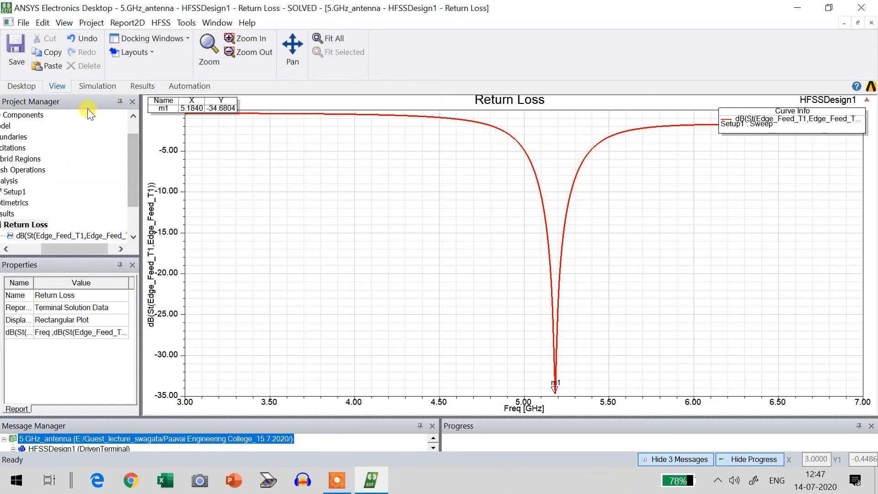
left_click(23, 87)
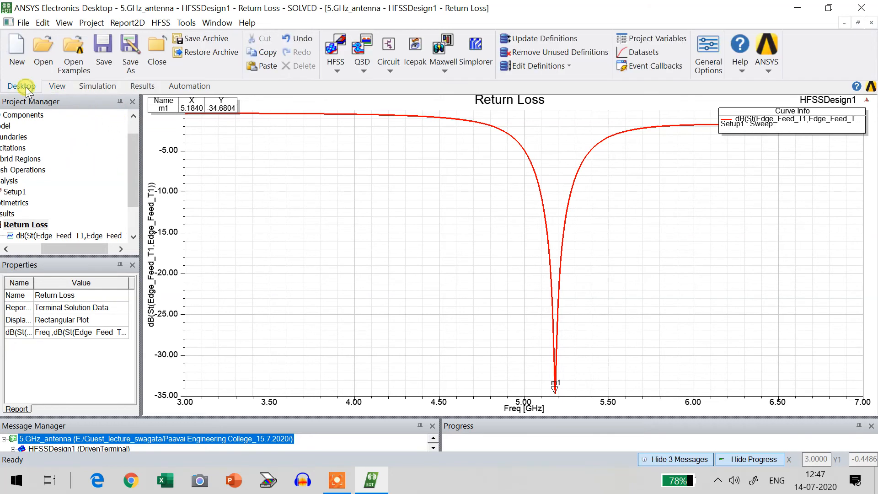
left_click(63, 86)
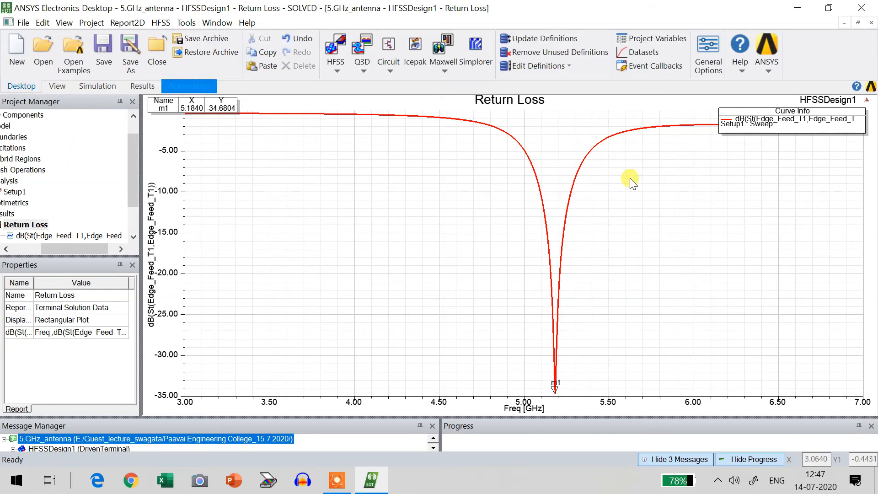
left_click(871, 23)
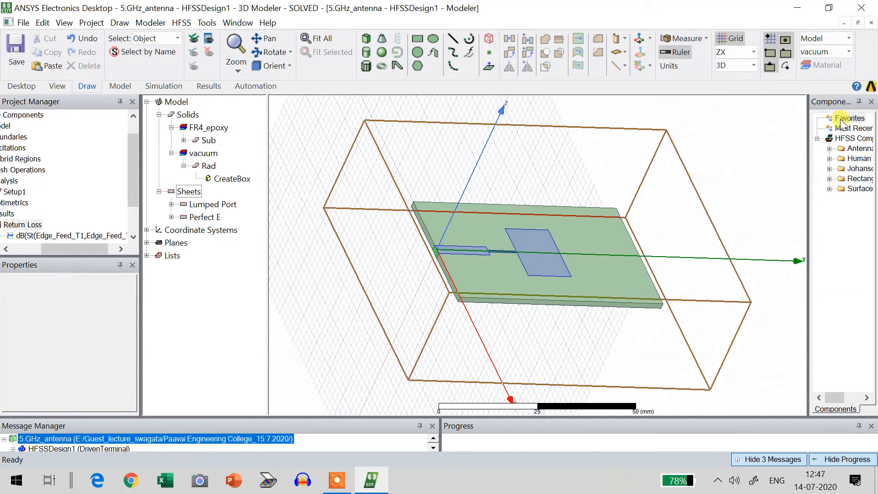
Try to create a Mag_E field plot with no geometry selected
right_click(397, 169)
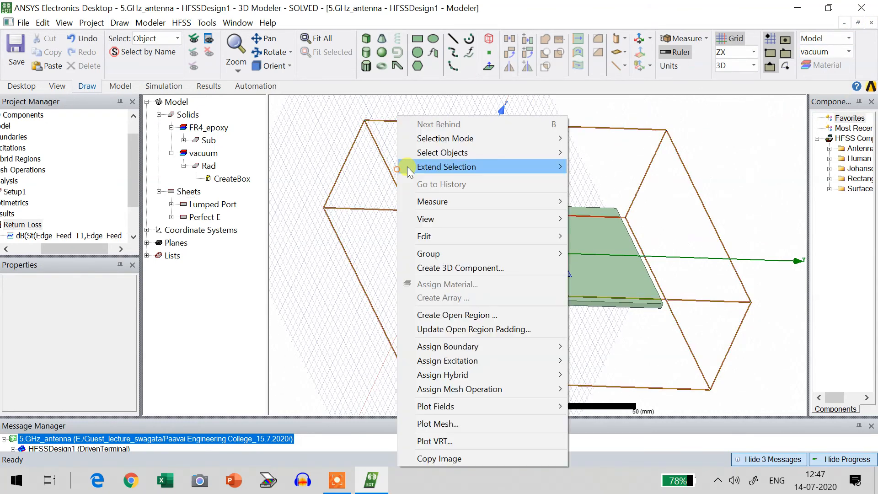
mouse_move(407, 167)
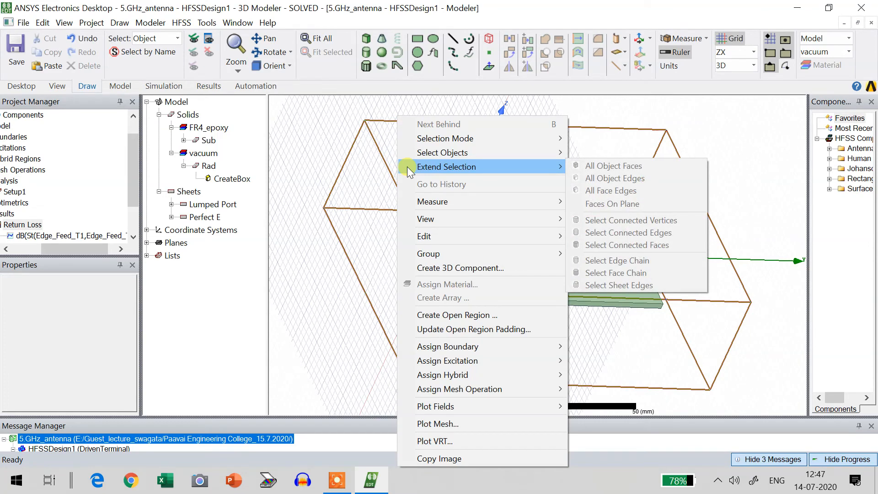
mouse_move(457, 411)
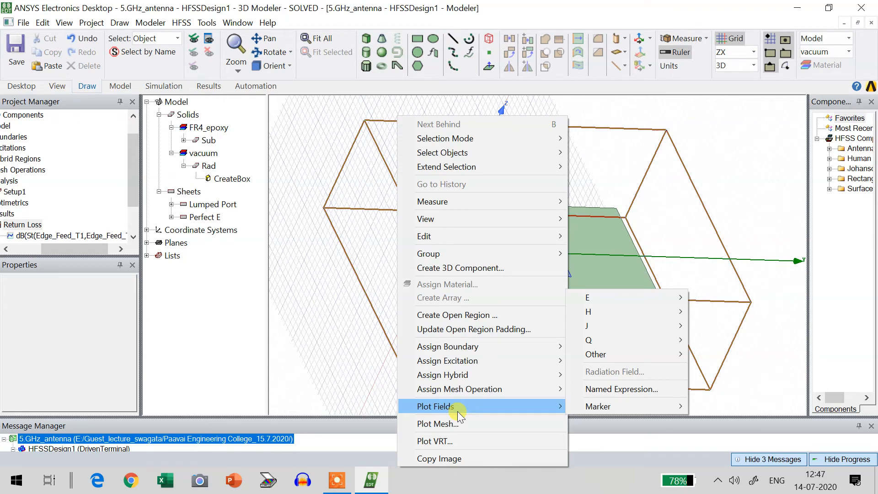
mouse_move(588, 299)
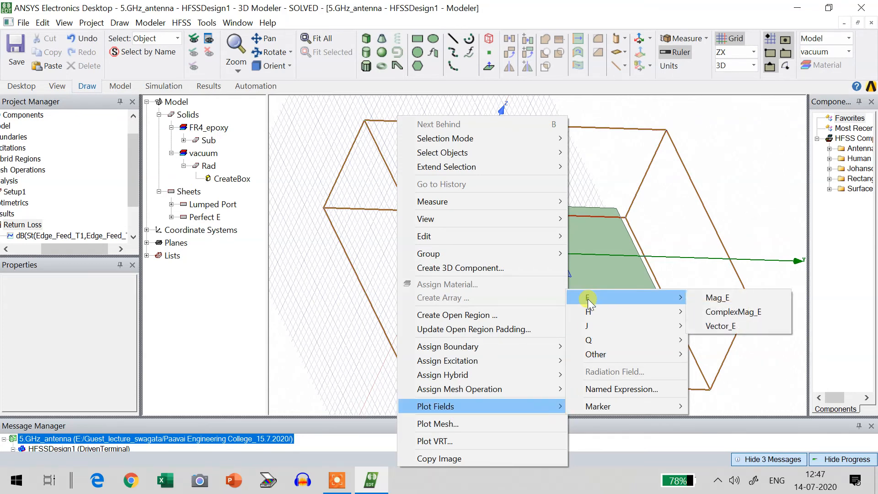
left_click(713, 298)
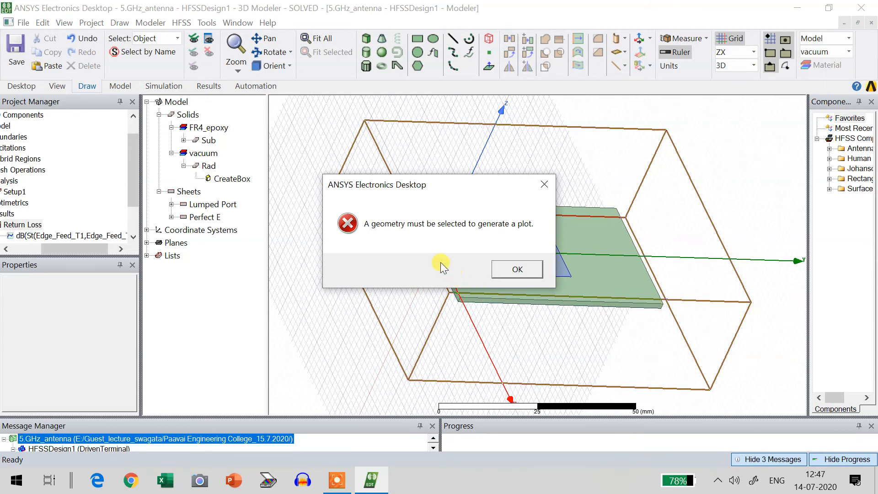
left_click(517, 270)
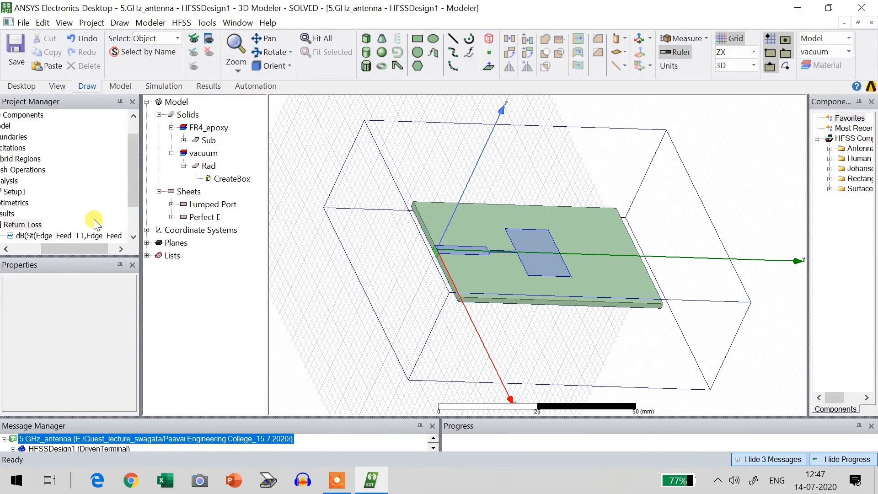
Create a Mag_E field plot on the Edge_Feed sheet for Setup1 : LastAdaptive at 5.2GHz and 0deg phase
left_click_drag(83, 253, 27, 245)
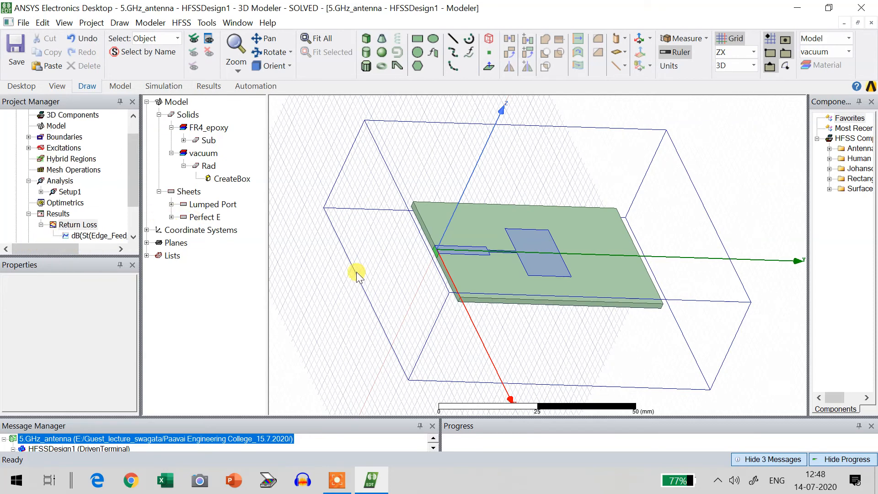
left_click(528, 274)
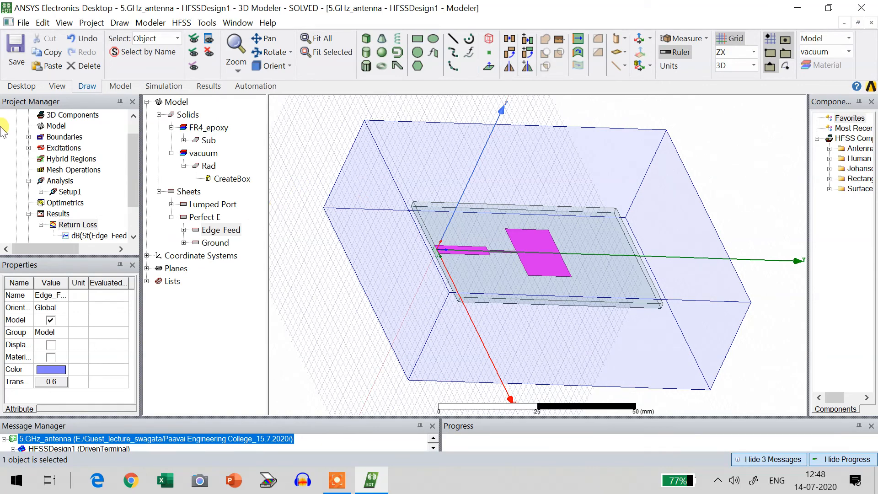
right_click(323, 151)
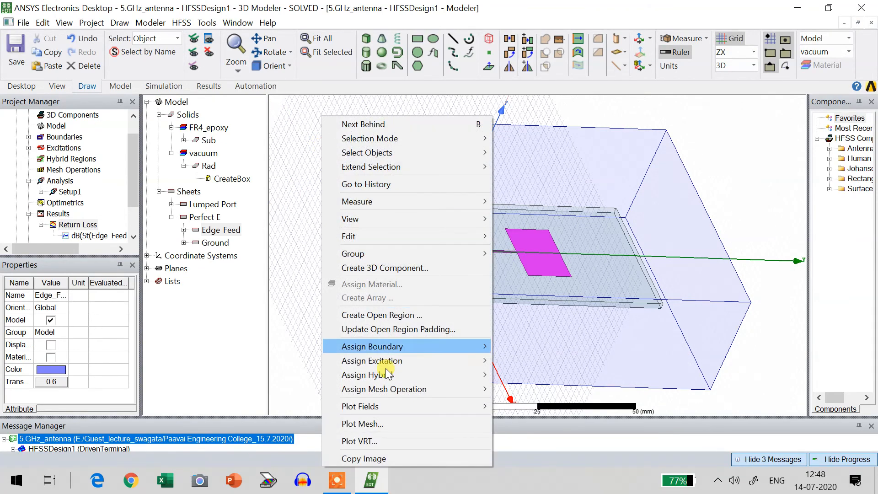
mouse_move(472, 396)
mouse_move(526, 296)
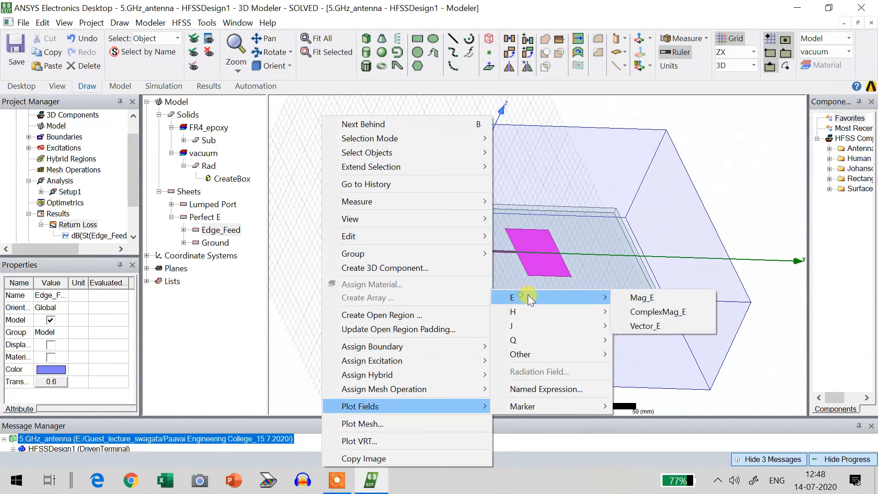
left_click(635, 296)
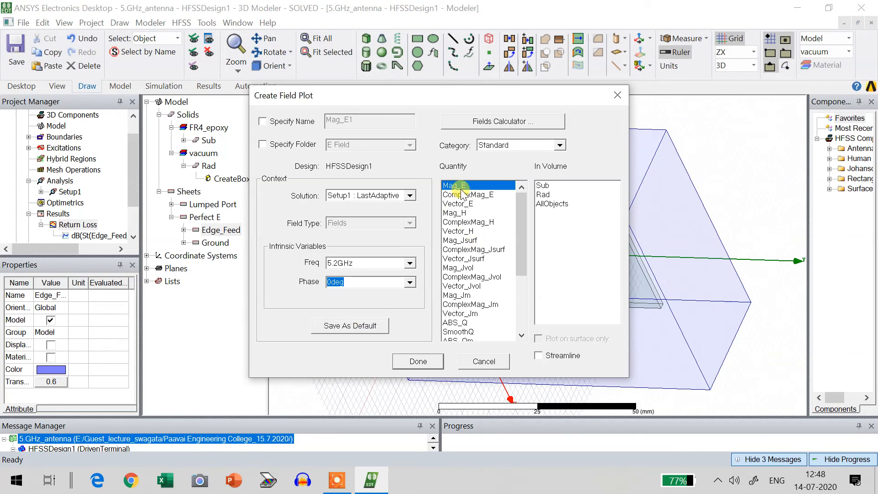
left_click(434, 362)
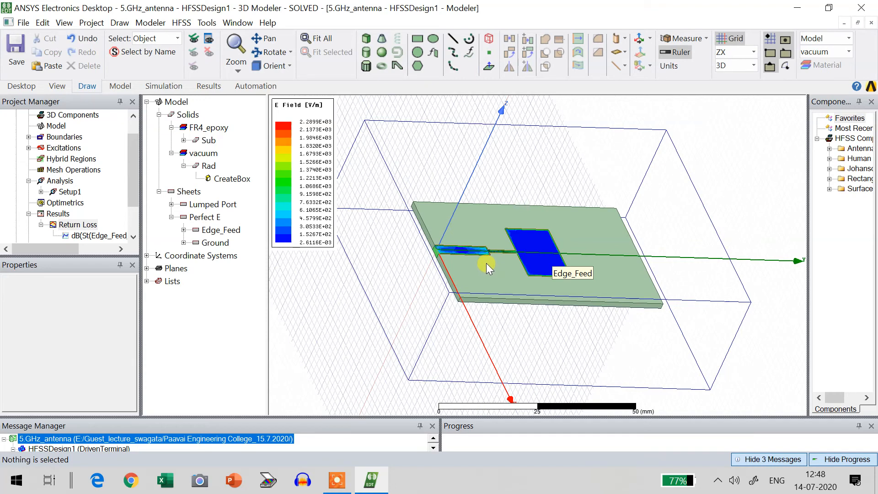
Insert an infinite sphere far field setup with Phi from 0 to 360 deg and Theta starting at -180 deg
left_click(182, 23)
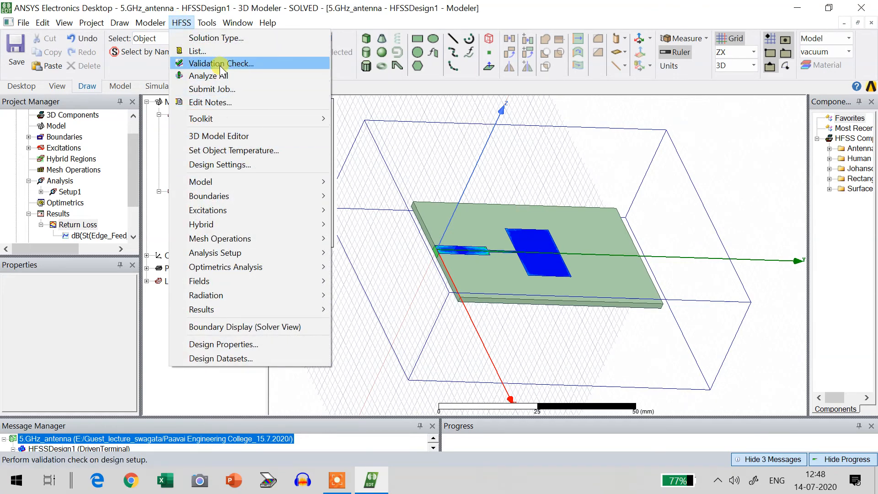
mouse_move(223, 295)
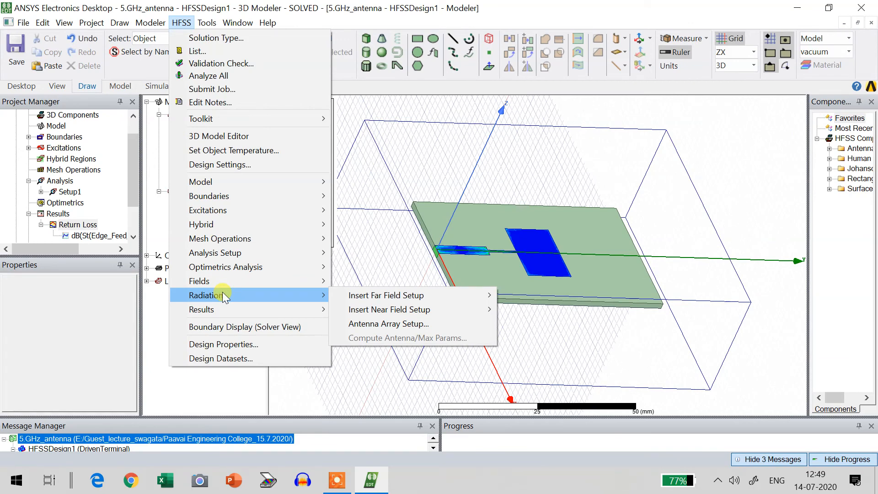
mouse_move(392, 295)
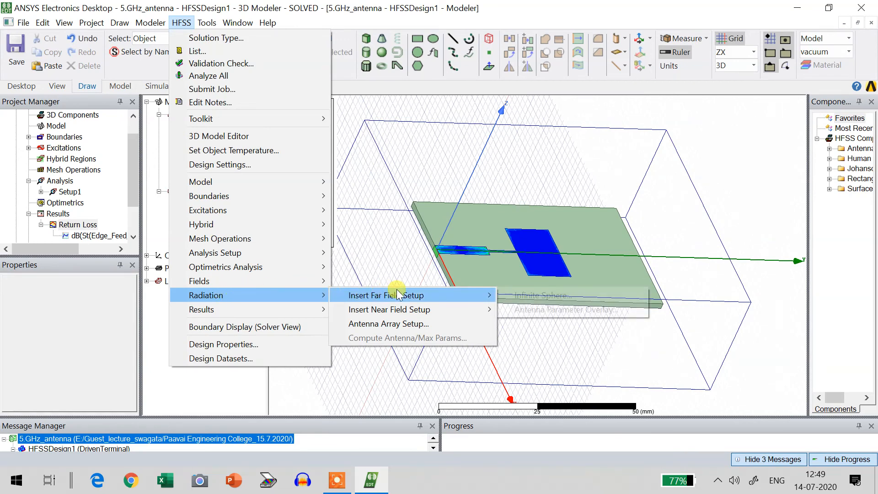
left_click(520, 295)
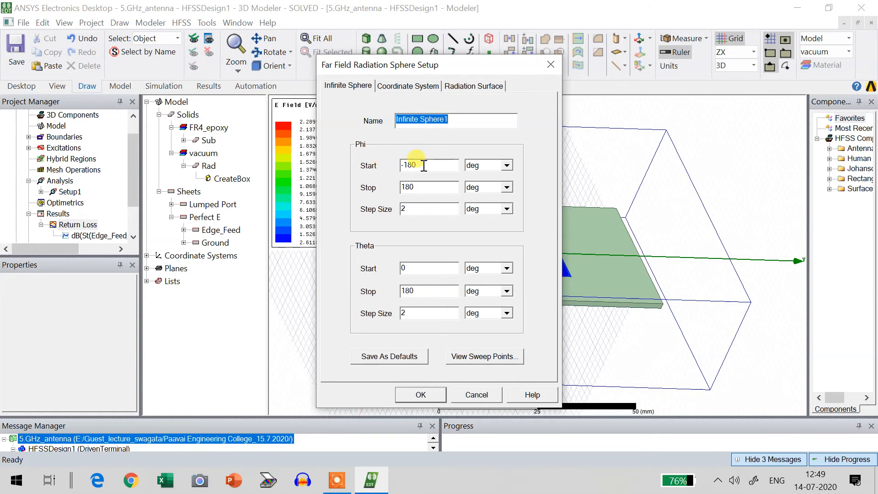
left_click_drag(423, 164, 400, 166)
type("0")
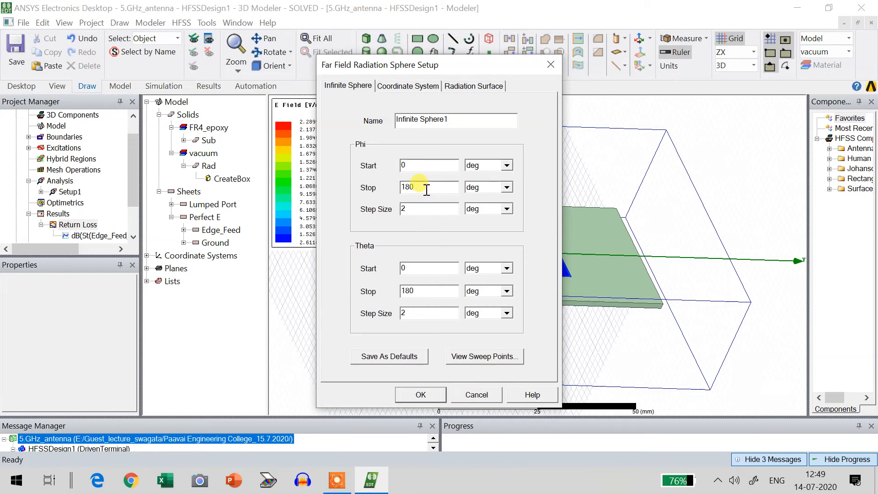
left_click_drag(417, 187, 394, 189)
type("360")
left_click(400, 267)
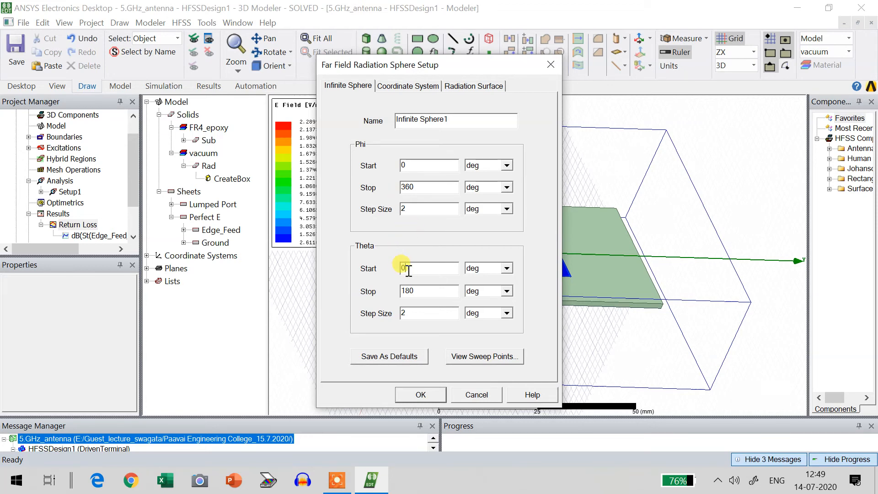
type("-180")
left_click(439, 396)
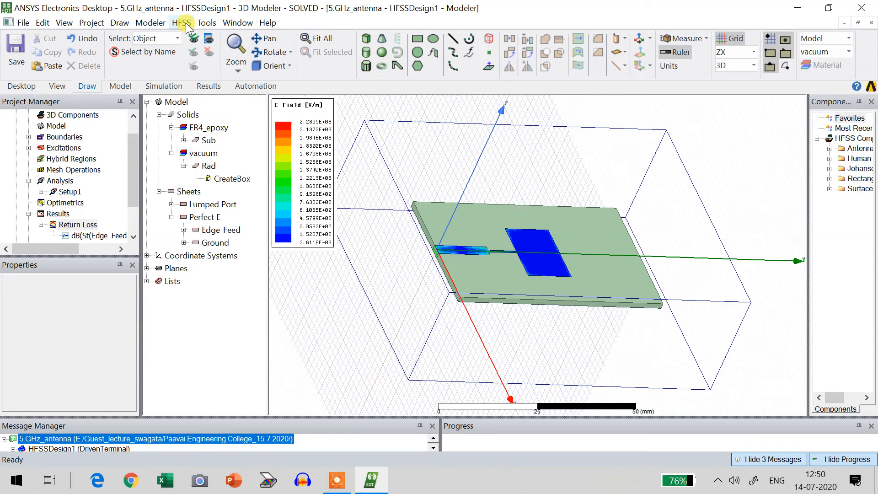
Start a new far fields report of the Radiation Pattern type for the solved antenna design
left_click(181, 23)
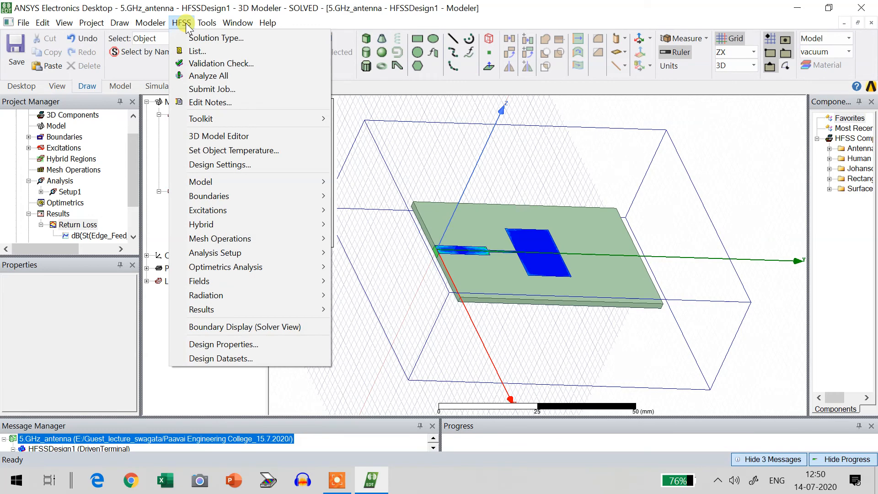
mouse_move(201, 308)
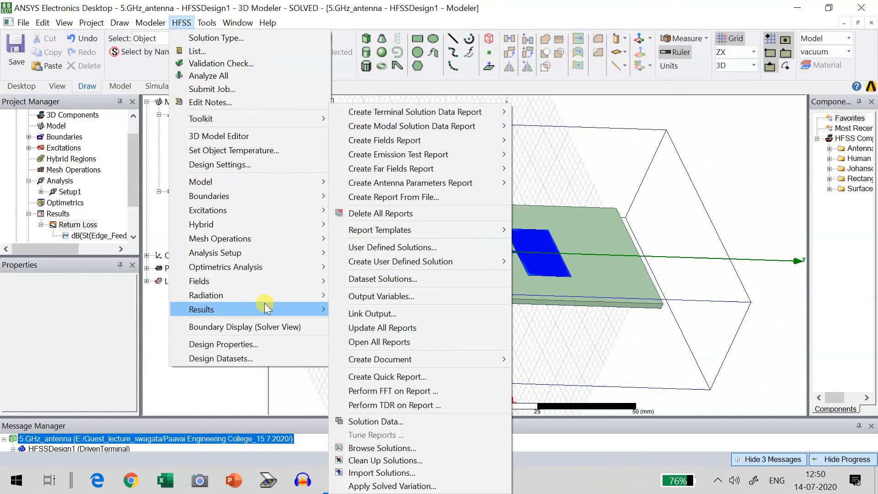
mouse_move(415, 144)
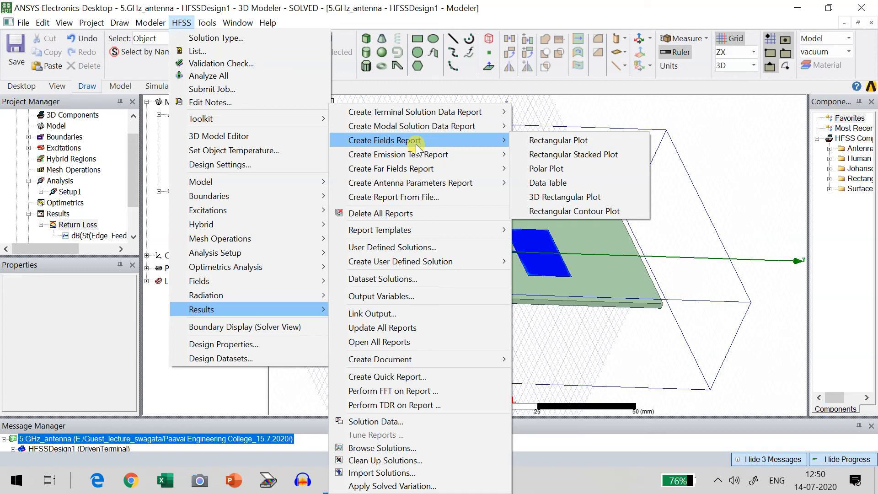
mouse_move(416, 166)
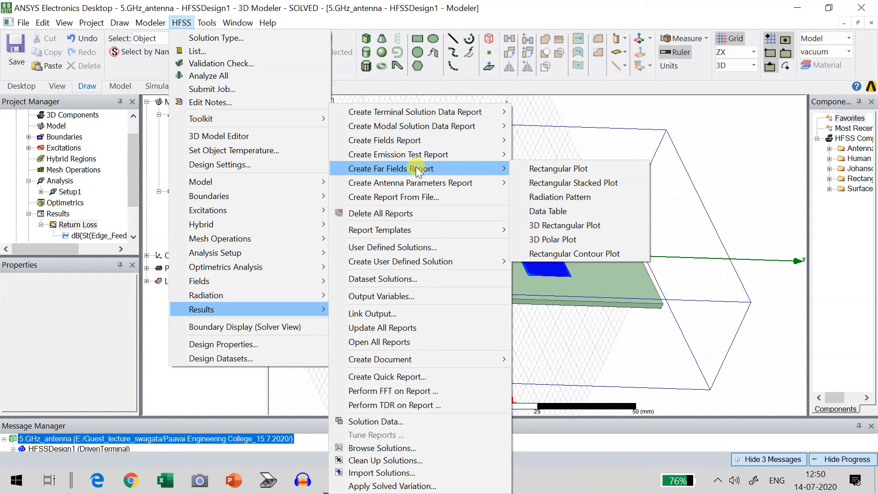
left_click(541, 197)
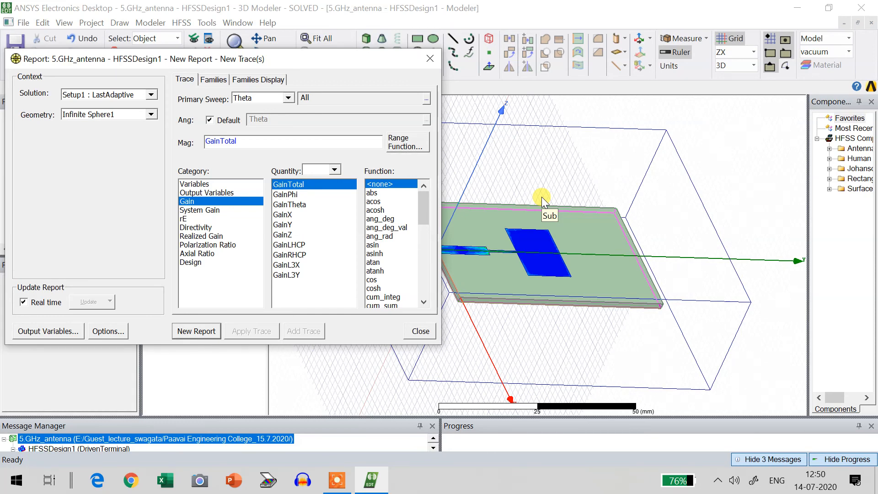
Restrict the report's Phi sweep to 0deg and 90deg, generate the GainTotal radiation pattern and close the report setup
left_click(212, 81)
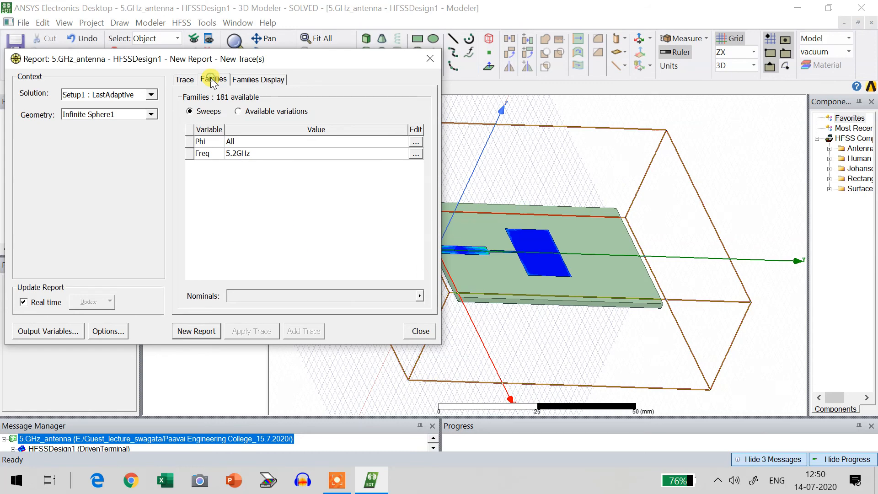
left_click(416, 143)
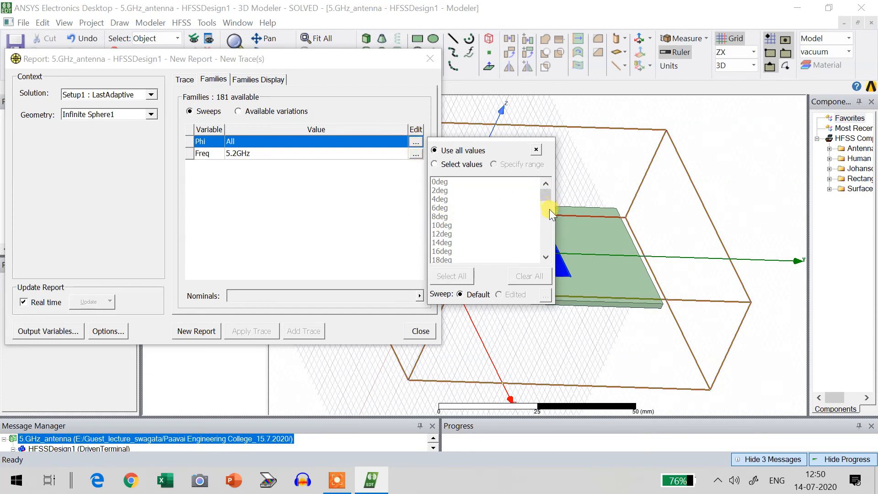
left_click(434, 164)
left_click_drag(547, 194, 547, 207)
left_click(451, 217)
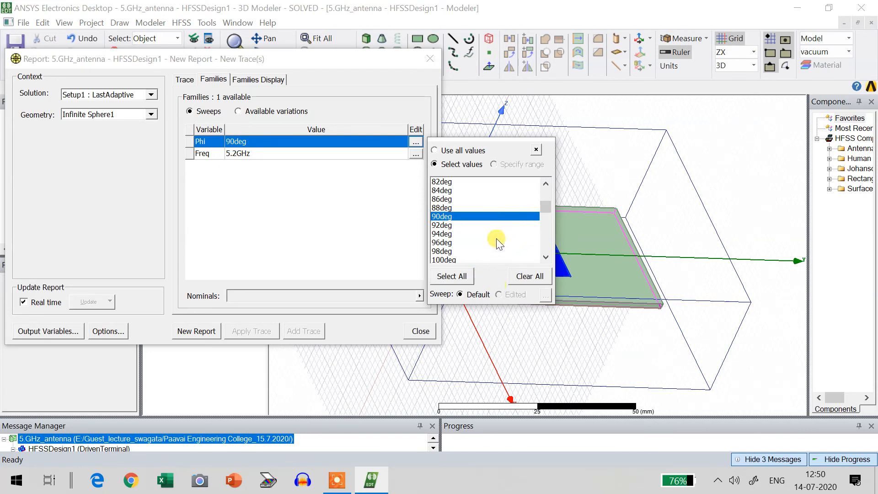
left_click_drag(544, 207, 544, 191)
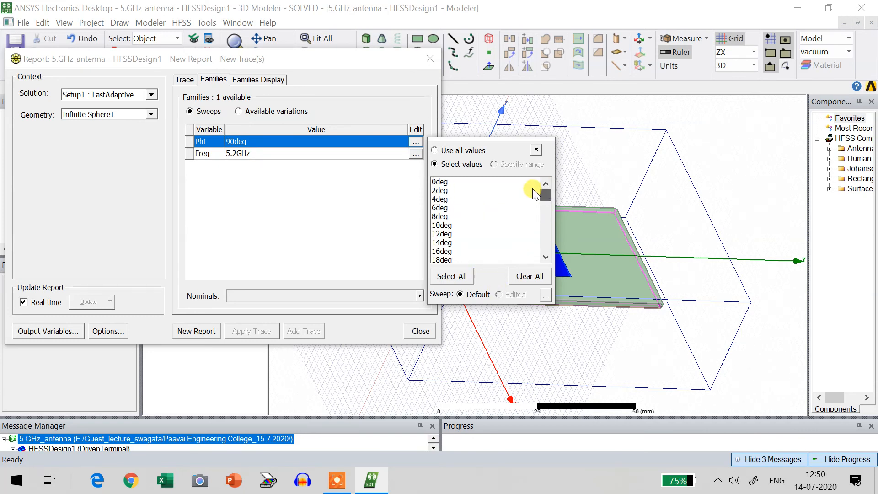
left_click(445, 181)
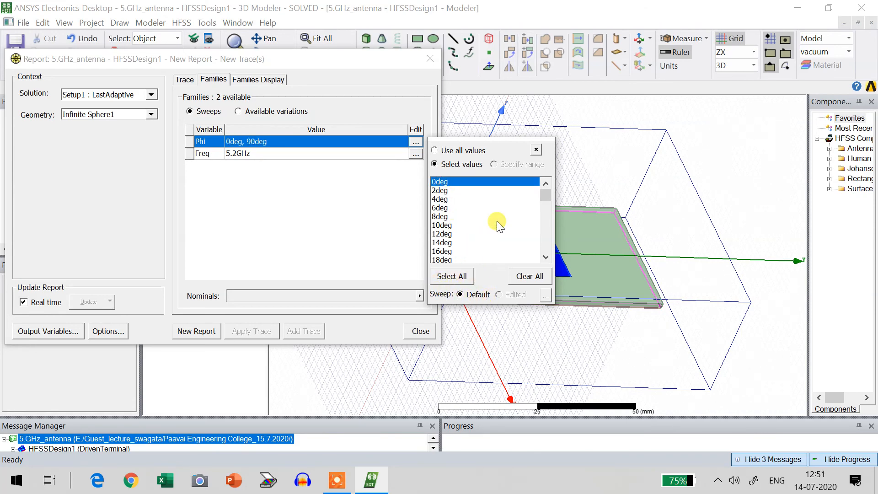
left_click(395, 181)
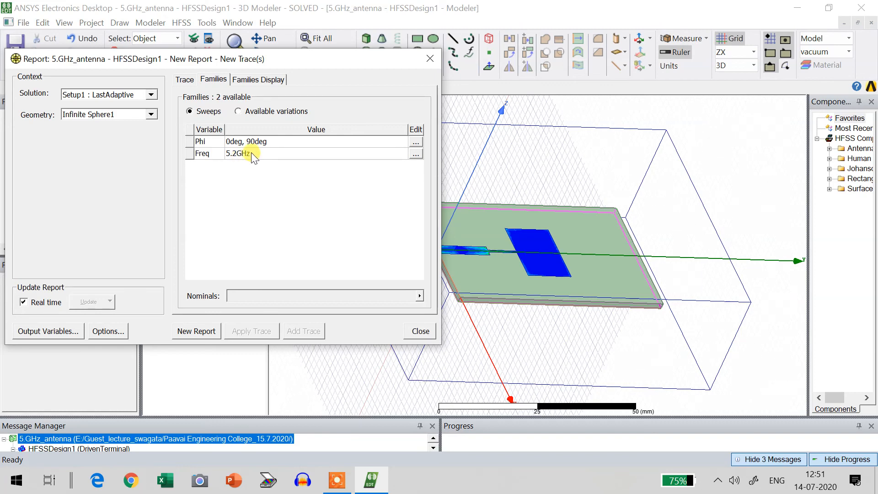
left_click(207, 331)
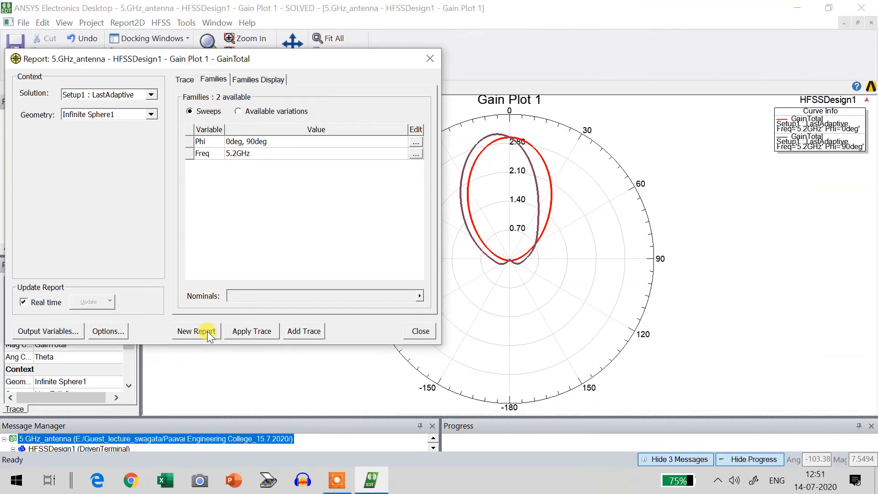
left_click(421, 331)
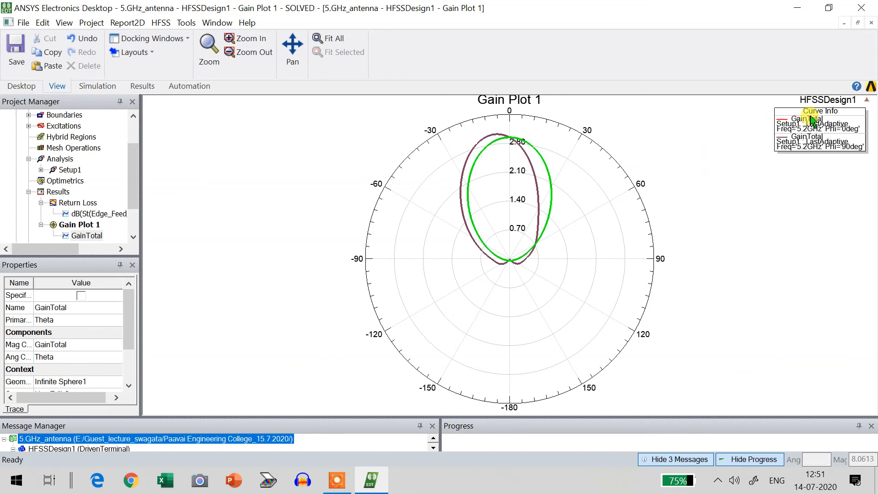
Highlight the Phi 0deg and 90deg gain curves in turn, and enlarge and reposition the Curve Info legend beside the polar plot
left_click(840, 130)
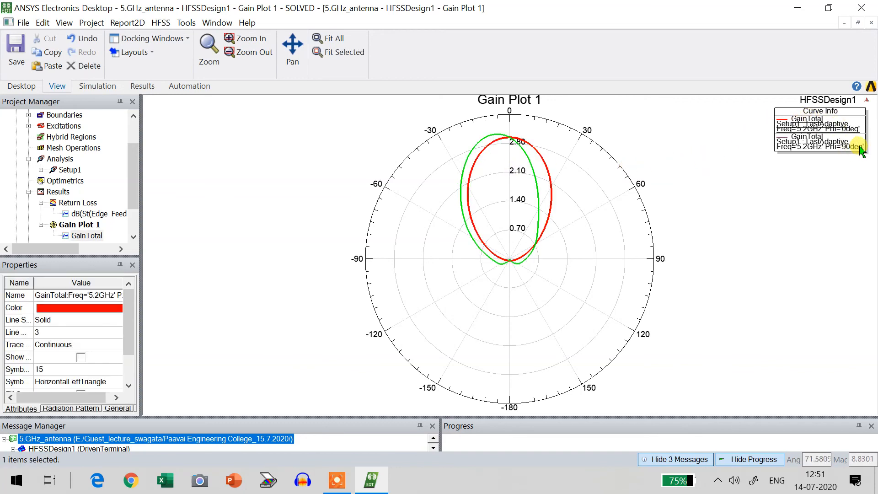
left_click(858, 146)
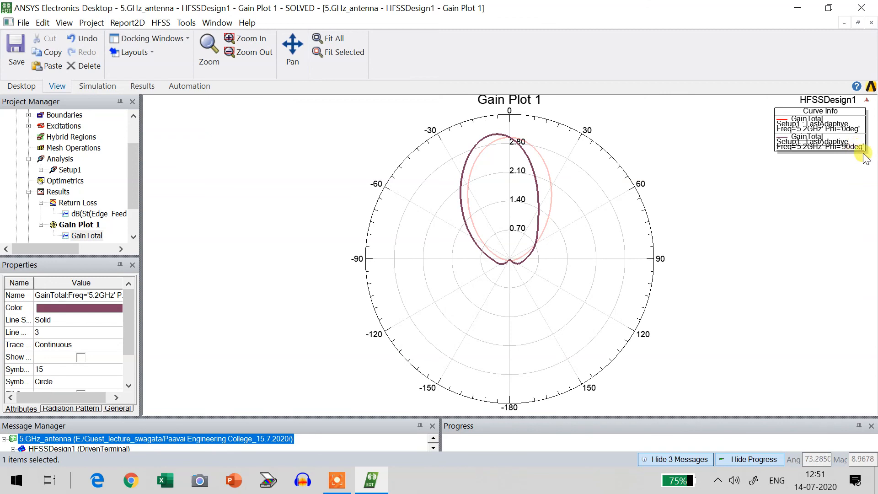
left_click_drag(860, 149, 874, 175)
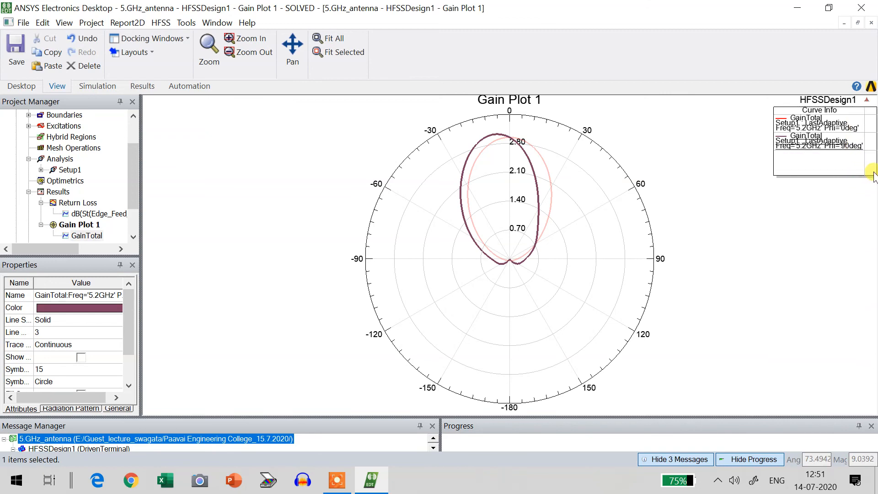
left_click_drag(810, 139, 790, 139)
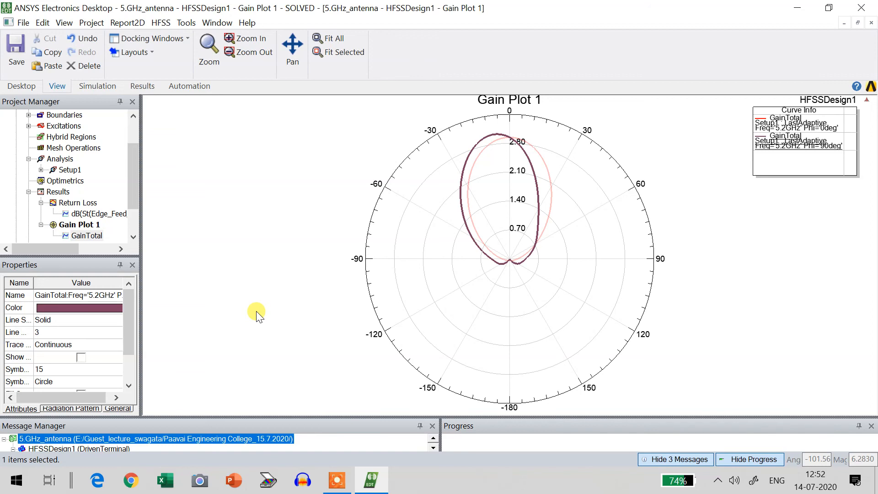
left_click(337, 481)
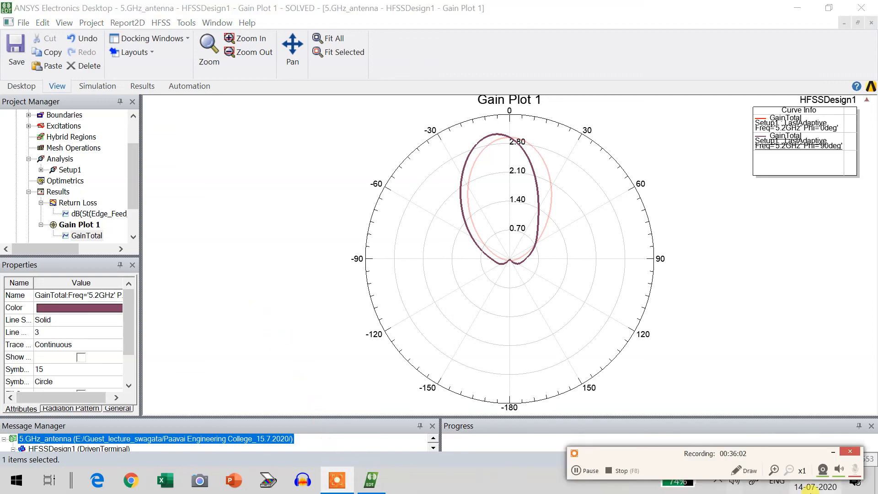